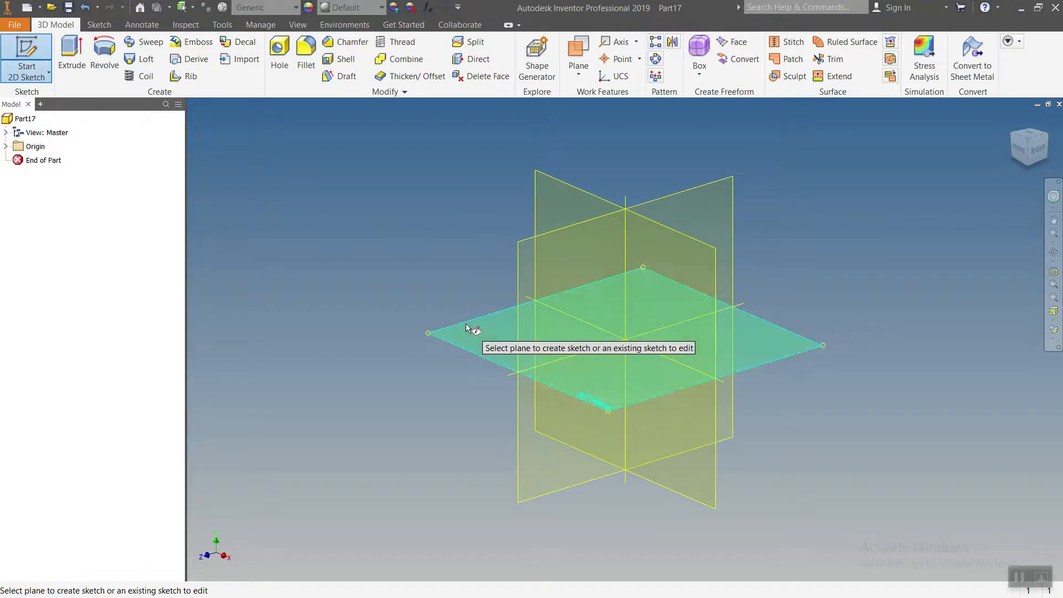
Step: Start a sketch on the horizontal origin plane and draw a two-point center rectangle about 288 mm high centred on the origin
click(1038, 120)
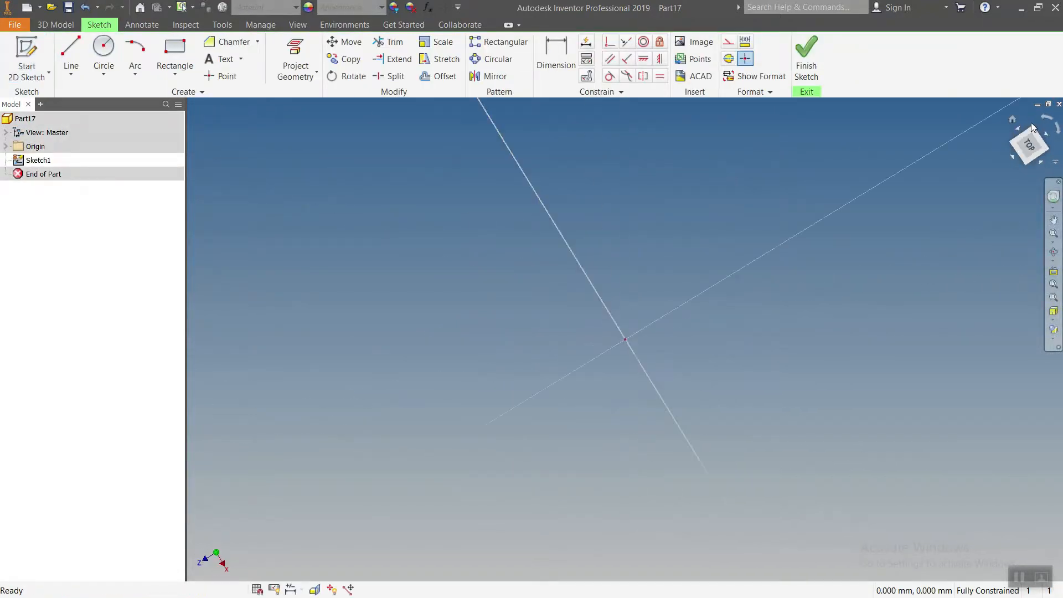
click(175, 71)
click(191, 160)
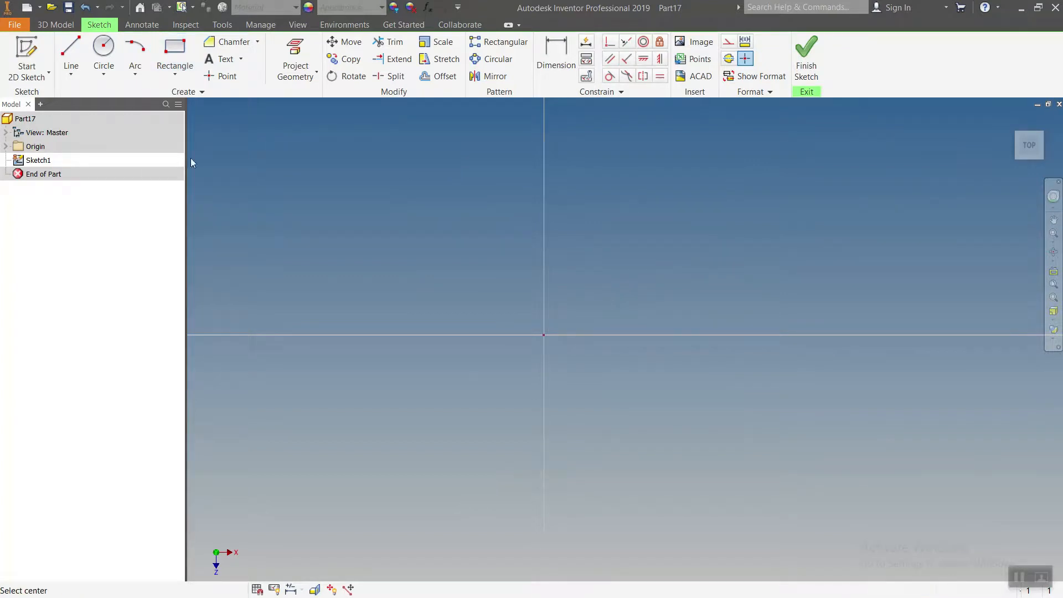
click(543, 334)
click(833, 139)
scroll(570, 252, up, 3)
middle_drag(570, 252, 565, 283)
key(Escape)
Step: Dimension the rectangle to 110 mm high and 180 mm wide
click(557, 50)
click(589, 216)
click(646, 447)
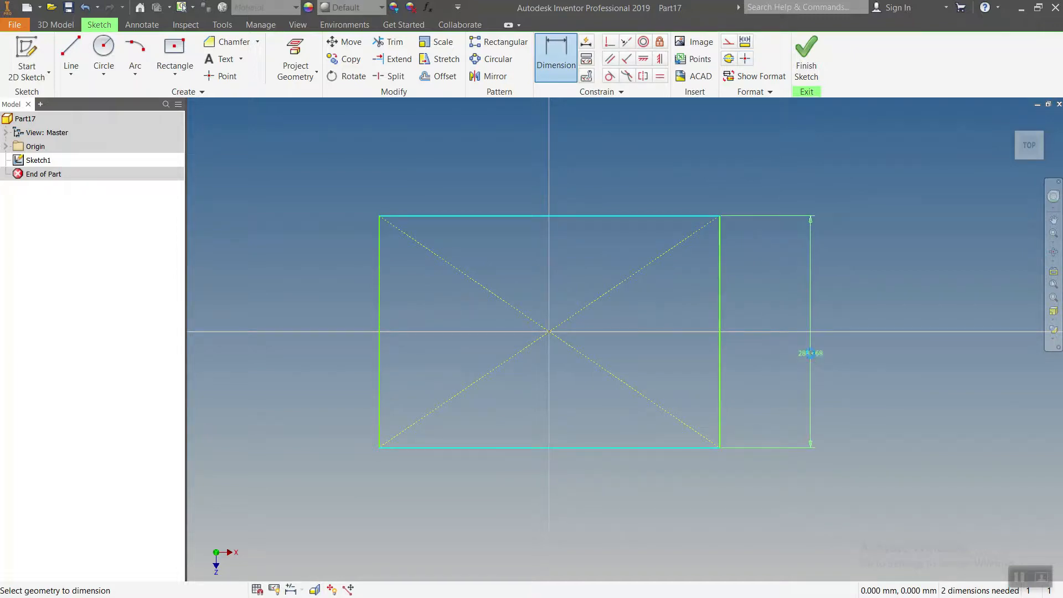
click(811, 353)
text(110)
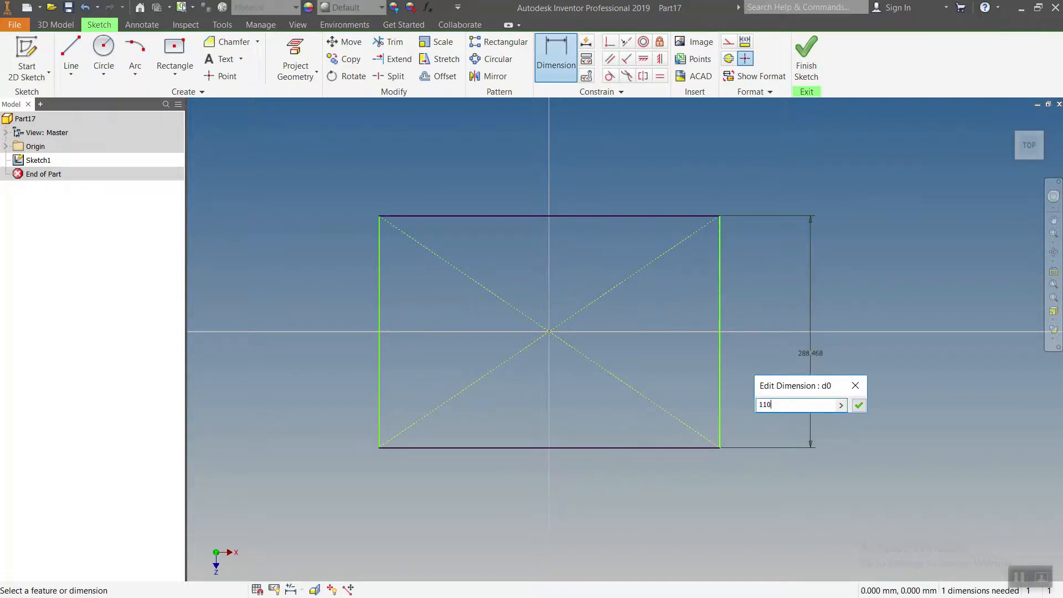
key(Return)
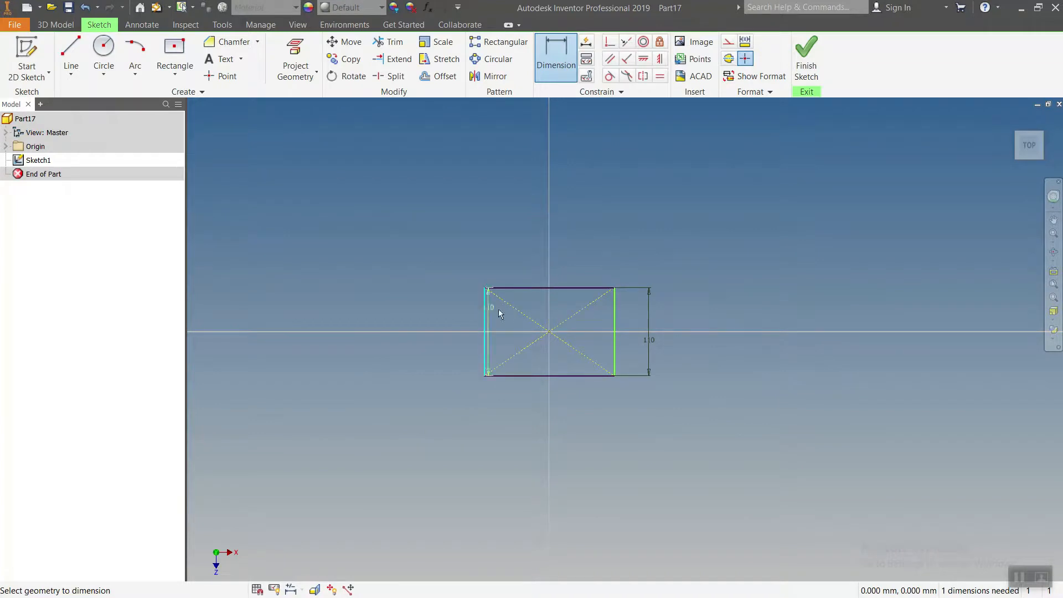
click(618, 340)
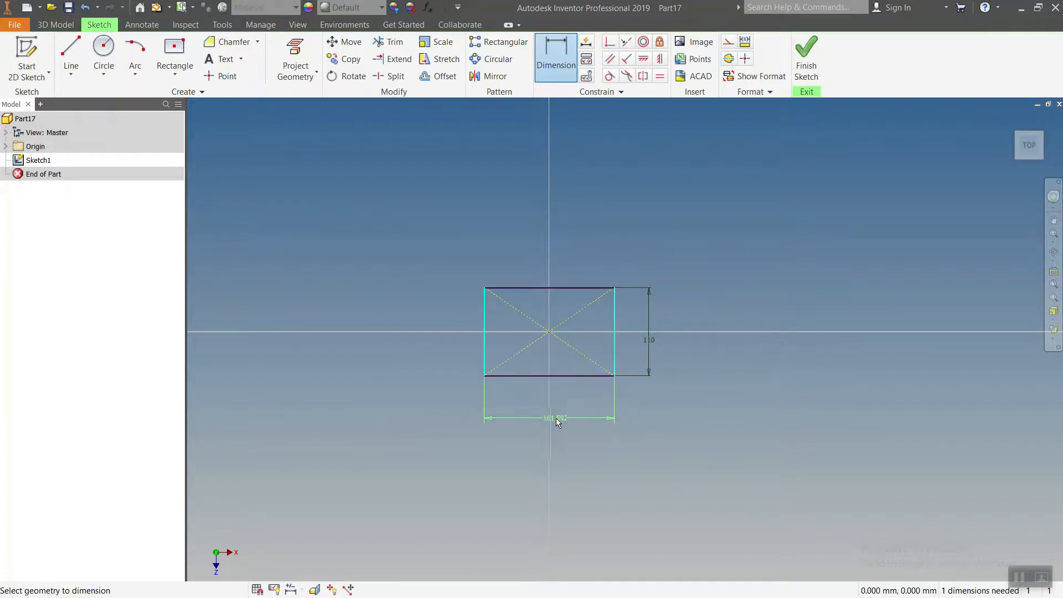
click(544, 423)
text(180)
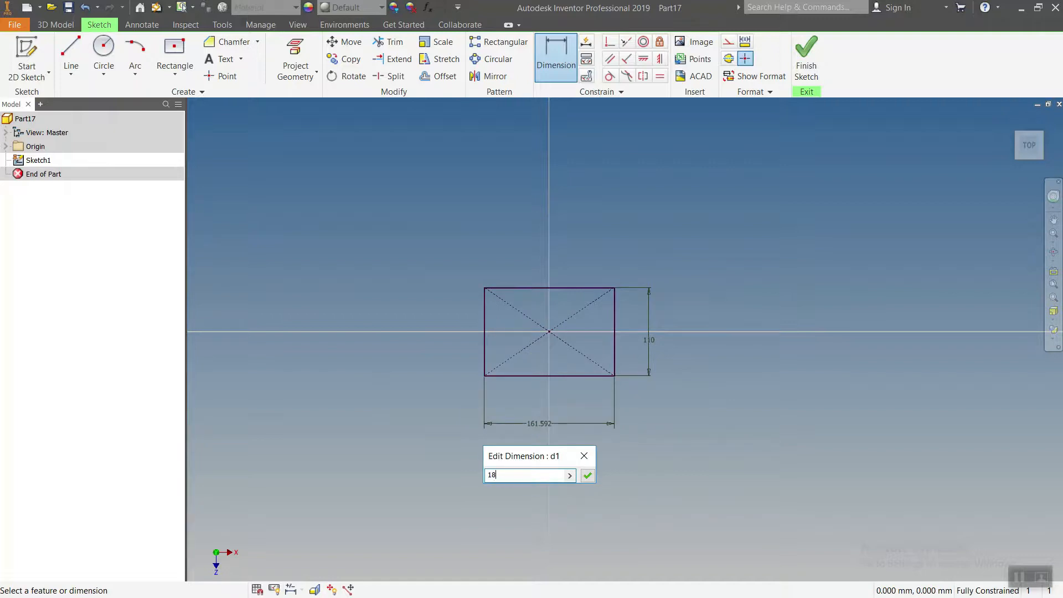
key(Return)
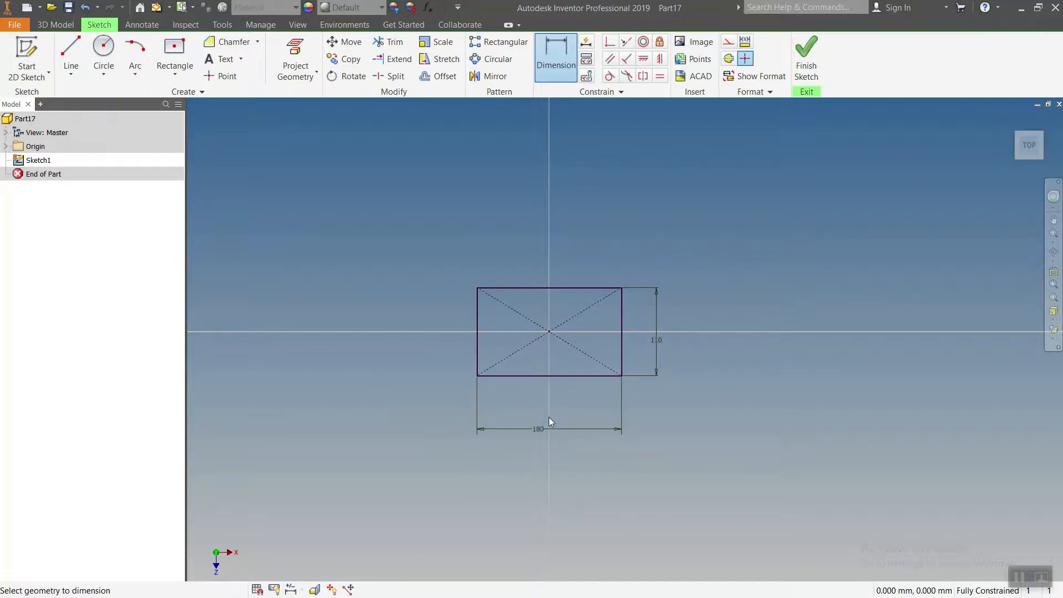
Step: Fillet all four corners of the rectangle with a 20 mm radius
click(258, 43)
click(232, 62)
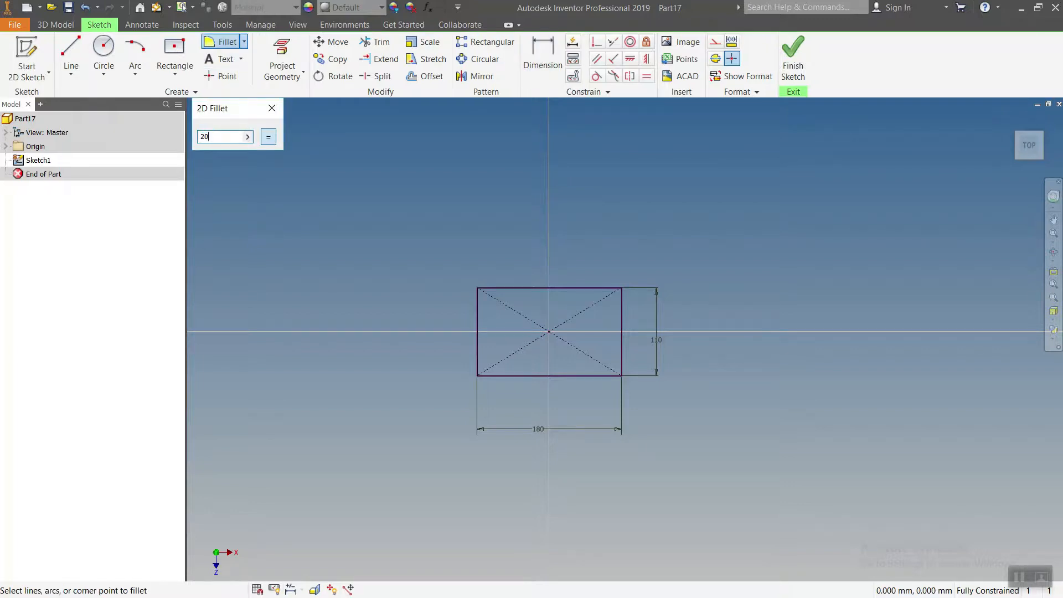
click(509, 289)
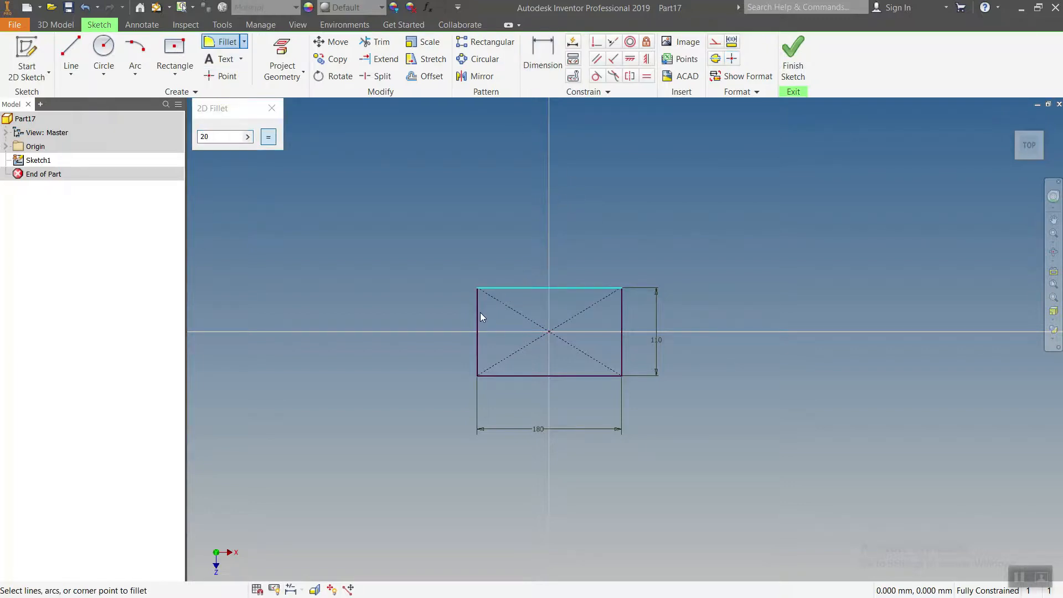
click(478, 312)
click(591, 288)
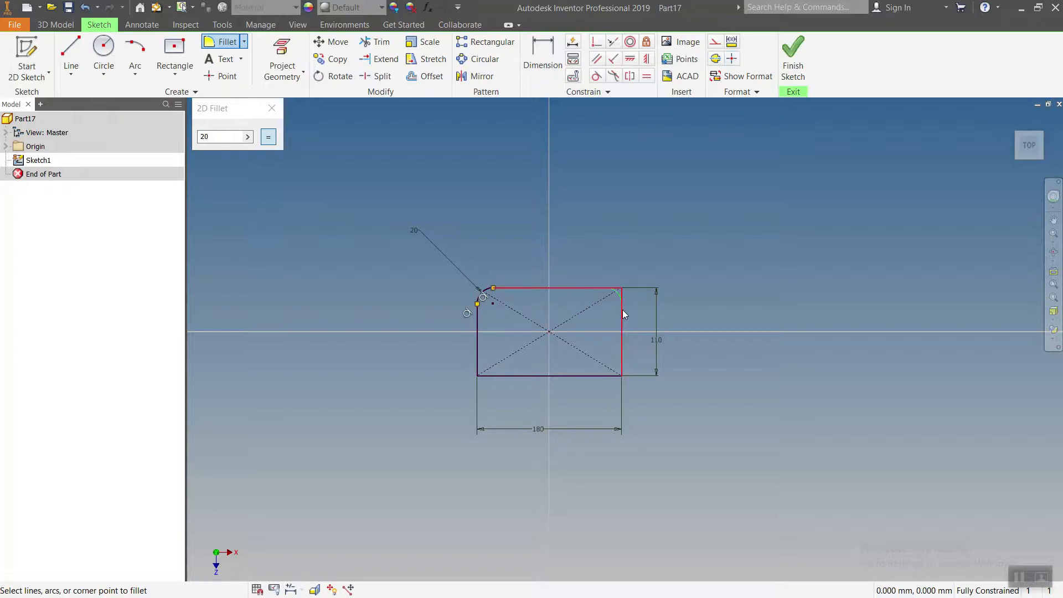
click(622, 356)
click(622, 359)
click(608, 376)
click(478, 359)
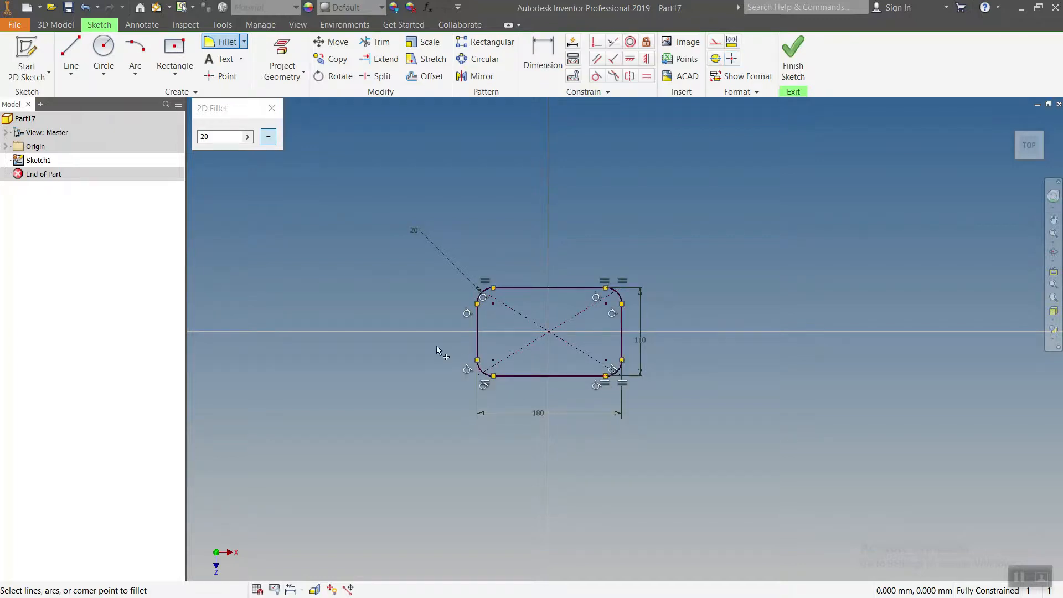
key(Escape)
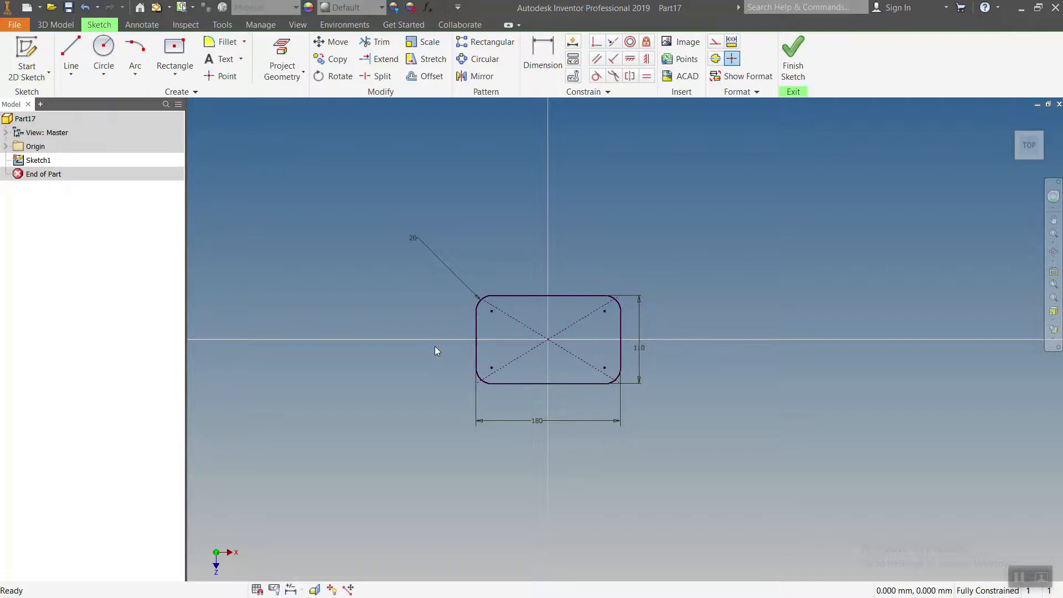
Step: Draw a circle about 15 mm in diameter on the centre point of each of the four corner fillets
scroll(482, 325, down, 3)
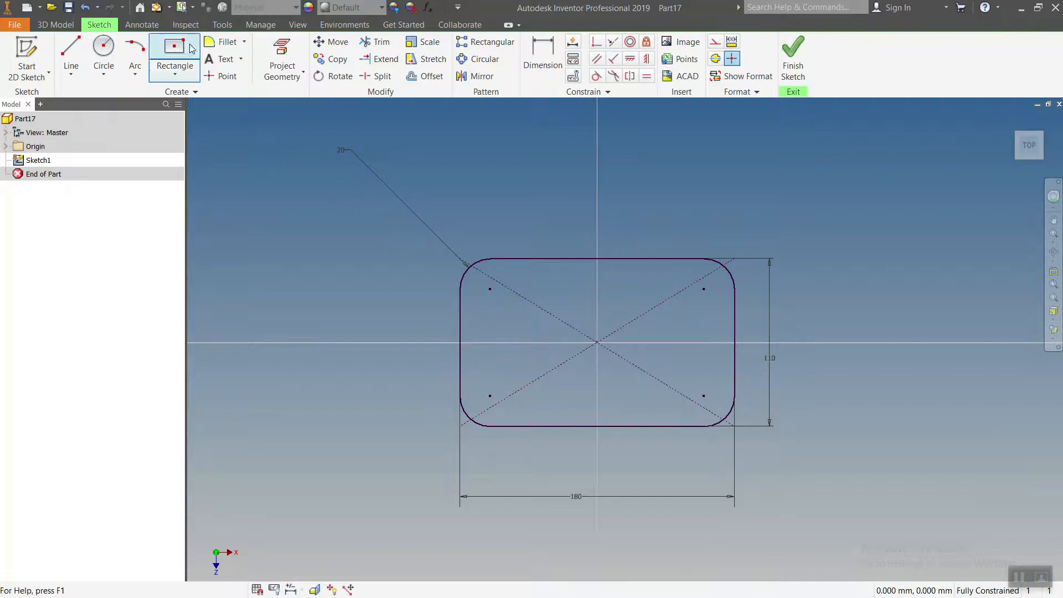
click(104, 49)
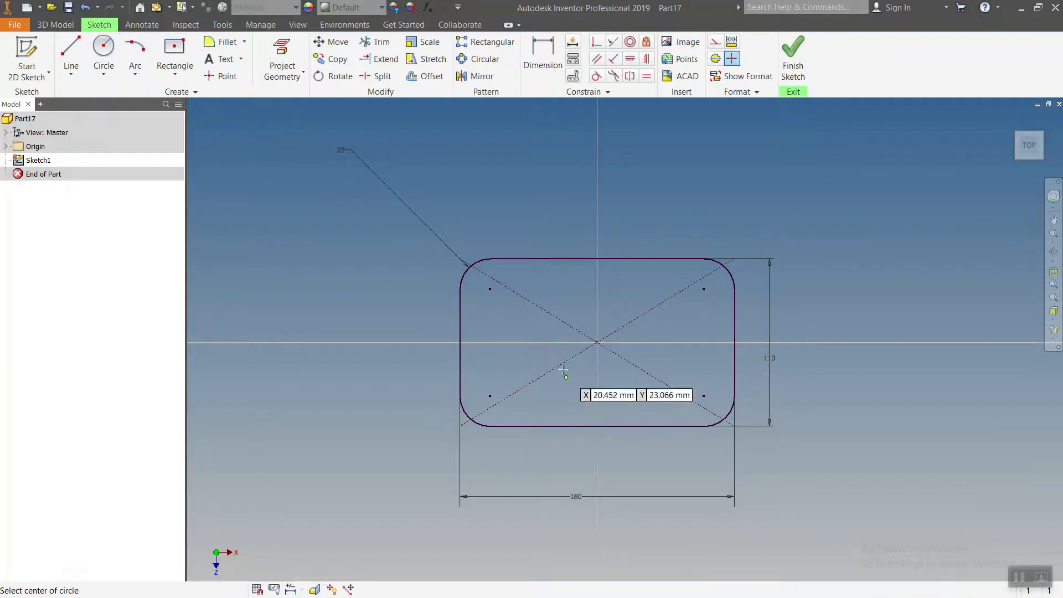
click(491, 288)
click(501, 297)
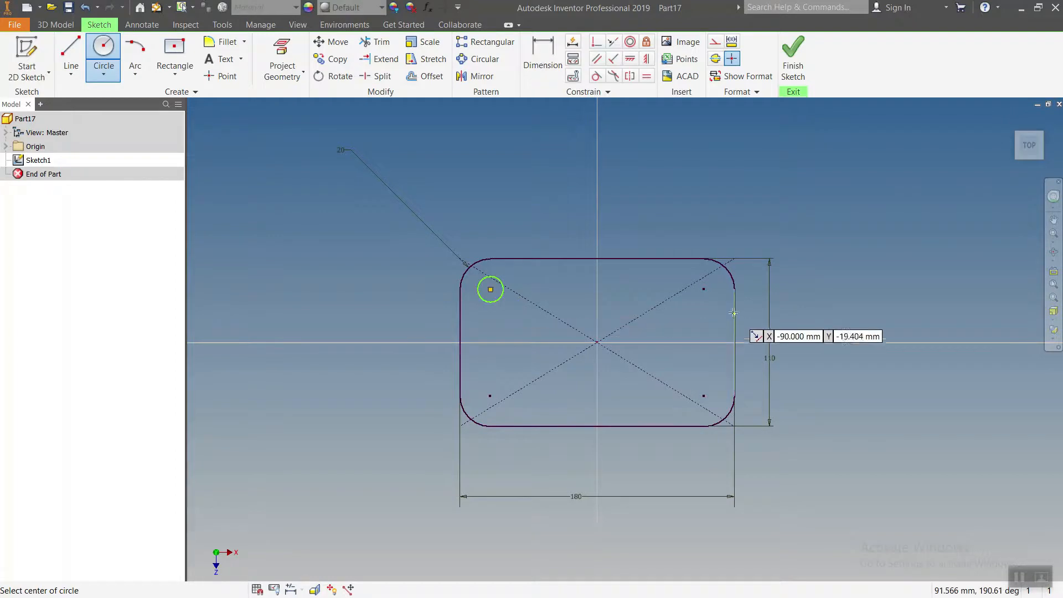
click(704, 289)
click(714, 297)
click(490, 396)
click(501, 403)
click(704, 396)
click(714, 404)
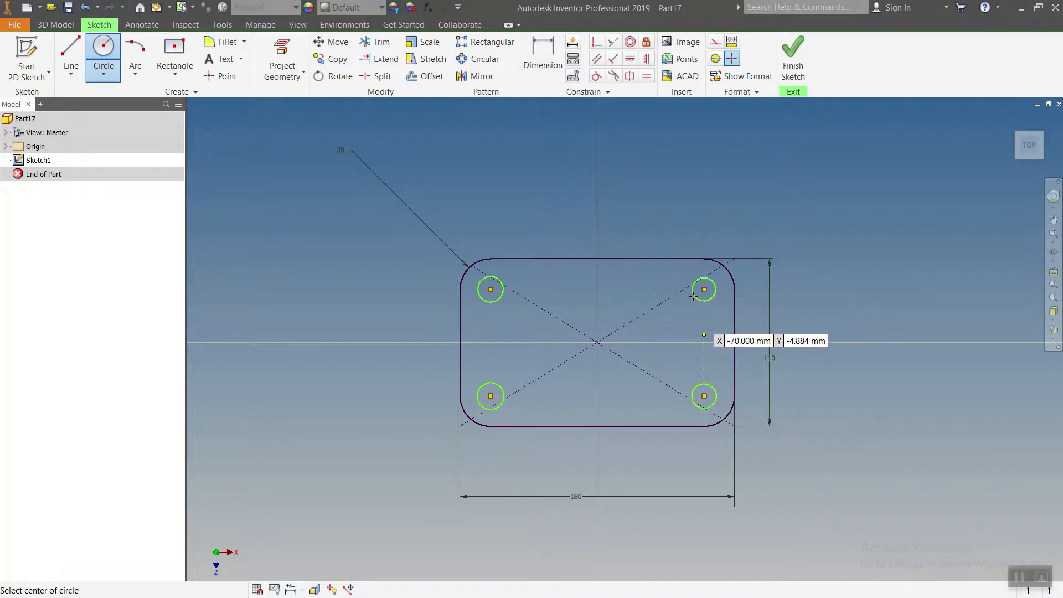
Step: Apply equal constraints so that all four corner circles share the same size
click(647, 76)
click(712, 298)
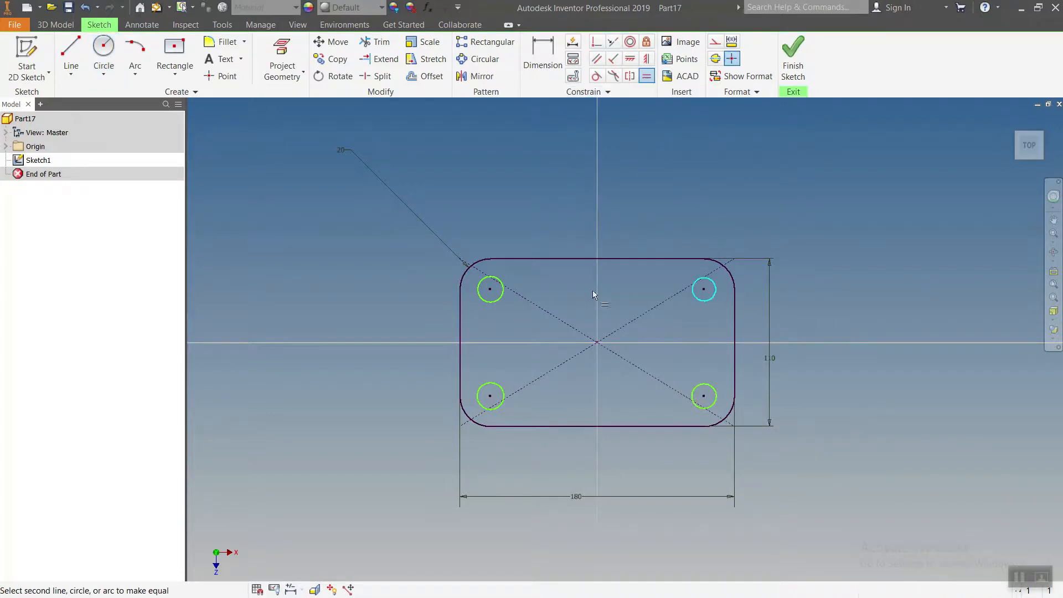
click(503, 278)
click(496, 300)
click(497, 381)
click(497, 383)
click(696, 409)
Step: Dimension the upper-left corner circle to a 20 mm diameter
middle_drag(668, 331, 640, 325)
click(543, 55)
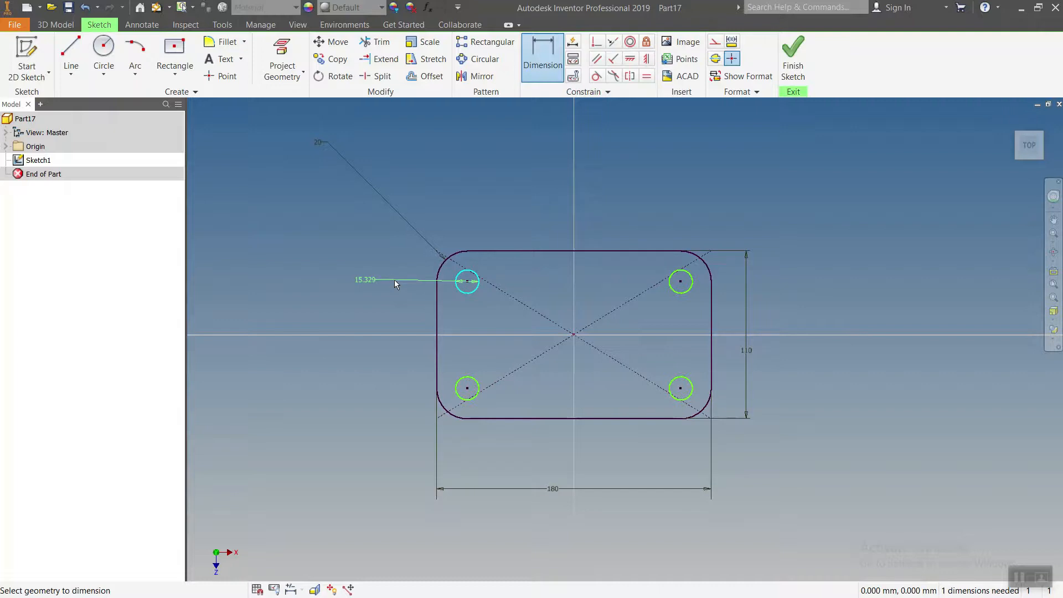
click(395, 280)
text(20)
key(Return)
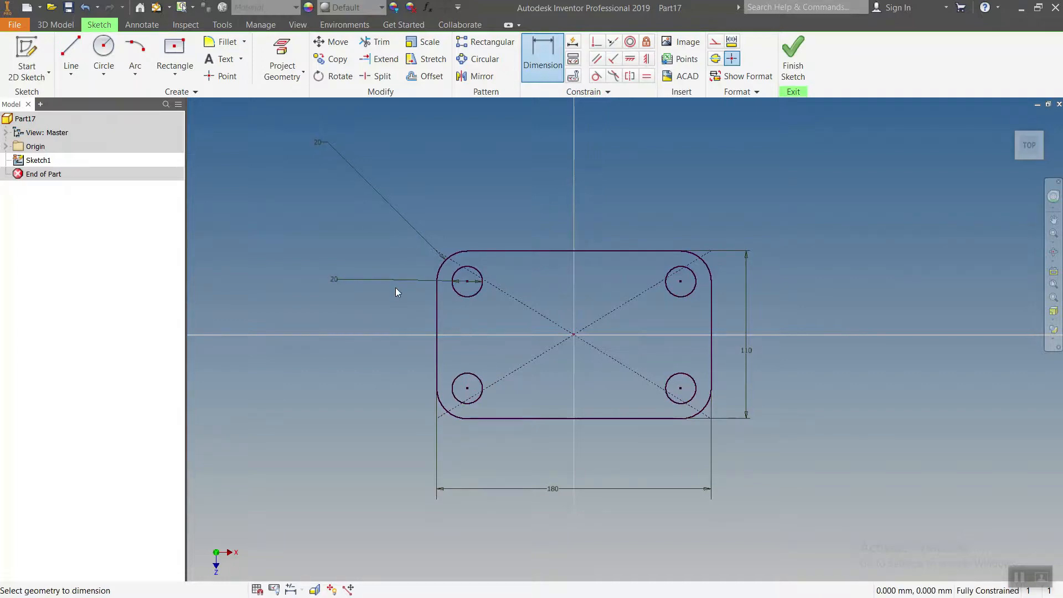
Step: Finish the sketch and extrude the plate profile around the four holes 20 mm downward
scroll(494, 286, down, 5)
scroll(556, 269, up, 3)
middle_drag(609, 286, 559, 300)
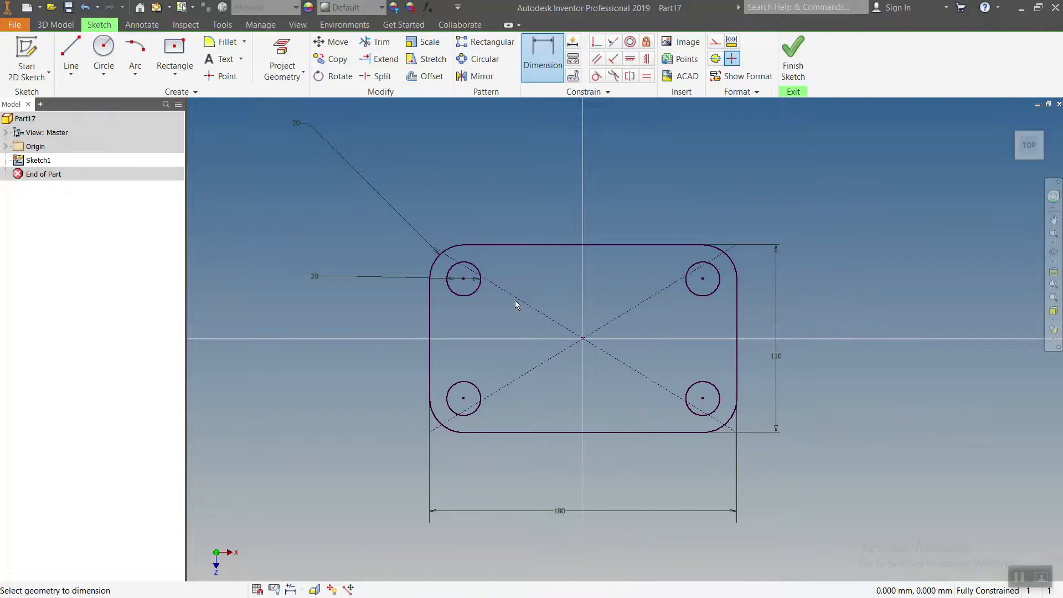
scroll(547, 314, down, 4)
click(794, 55)
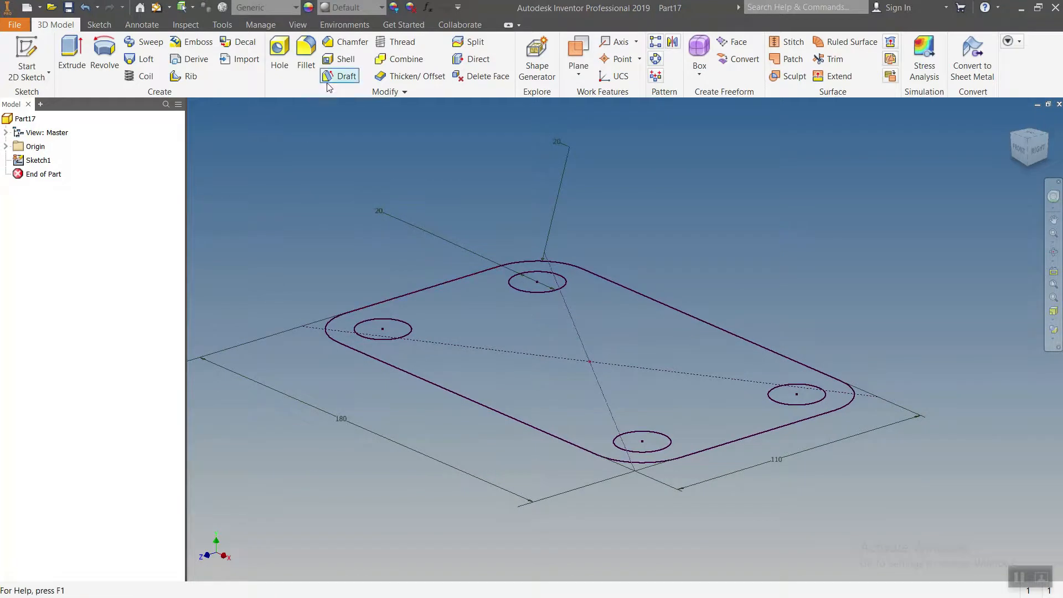
click(72, 55)
click(532, 347)
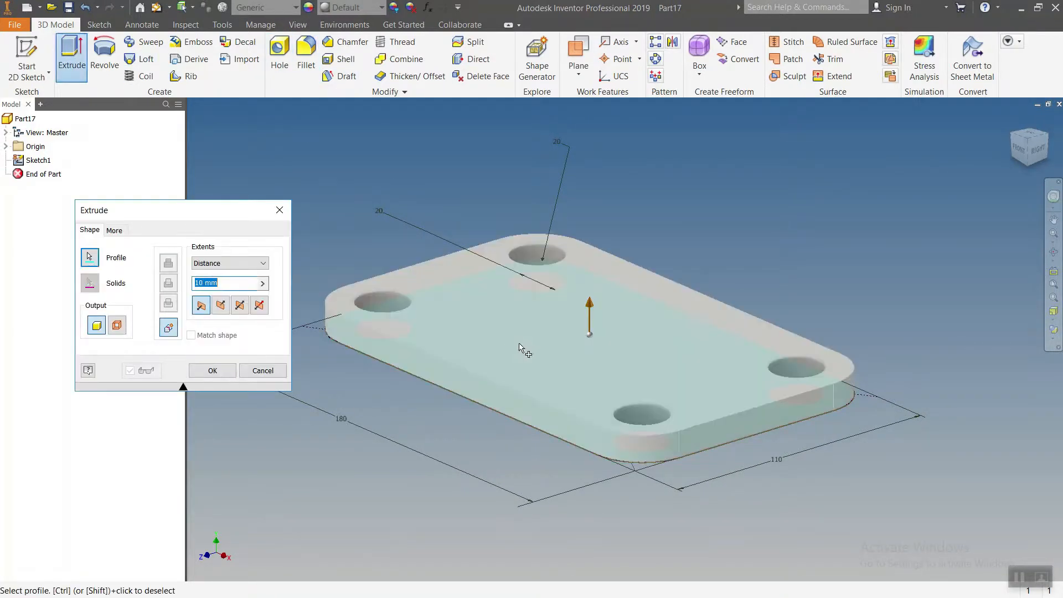
click(221, 306)
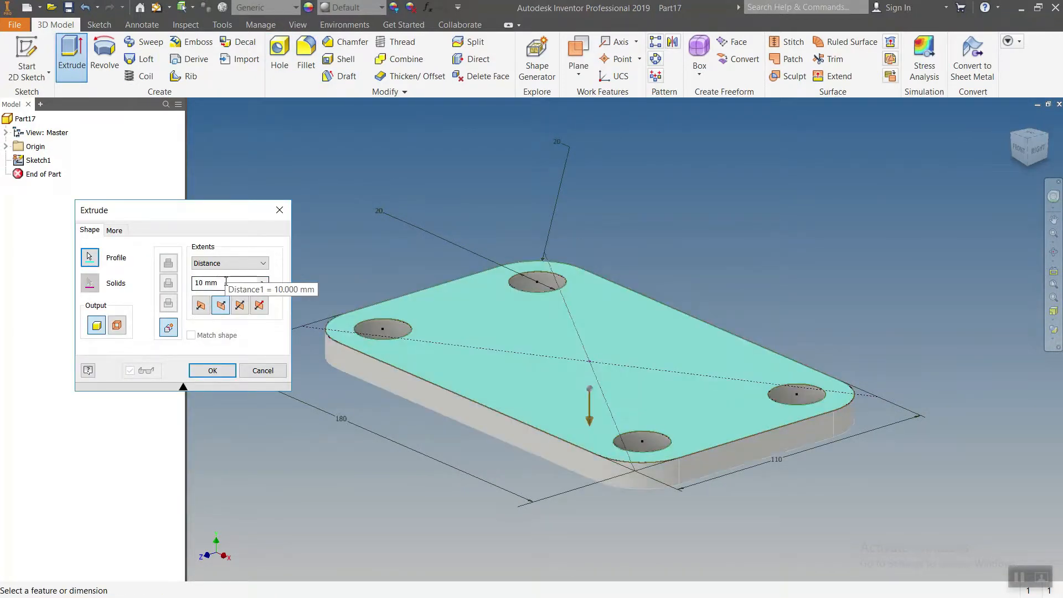
text(20)
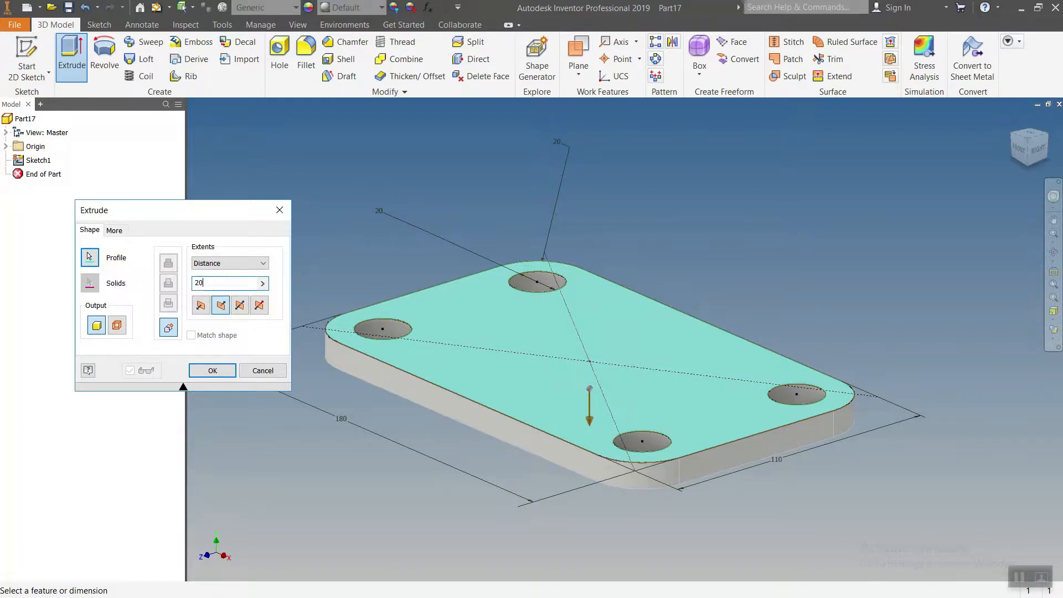
click(212, 372)
Step: Start a sketch on the plate's top face and project the edges of the four holes into it
scroll(455, 368, up, 3)
shift+middle_drag(424, 378, 493, 414)
key(s)
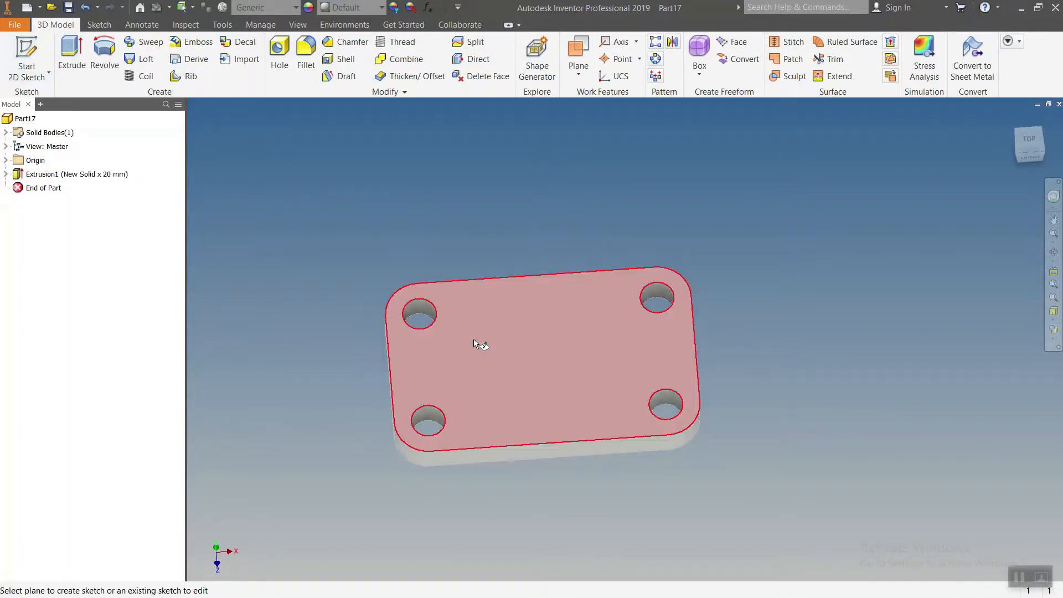
click(476, 338)
click(282, 61)
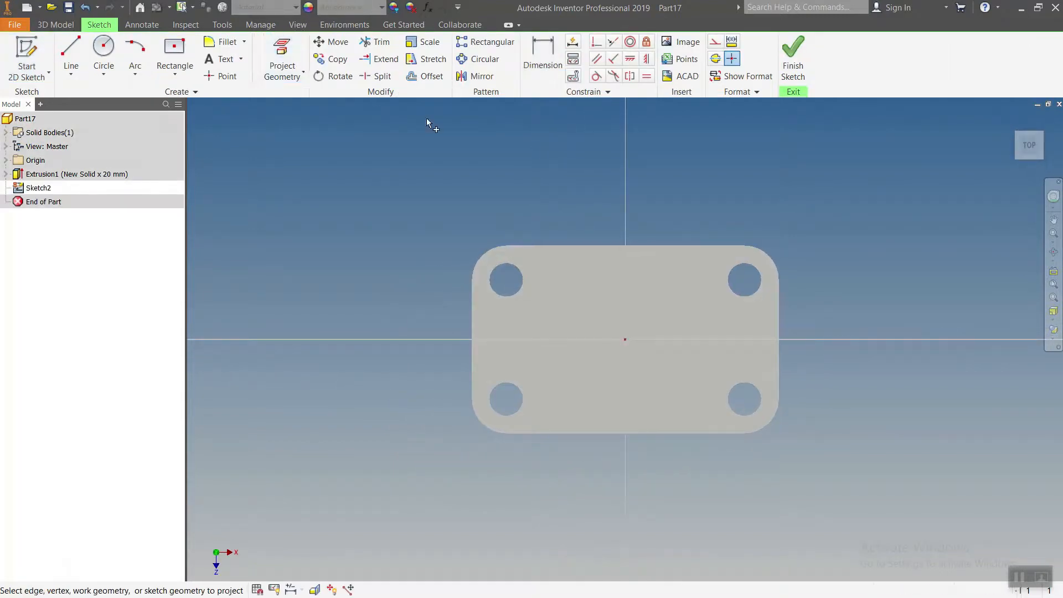
click(504, 383)
middle_drag(545, 375, 451, 362)
click(655, 368)
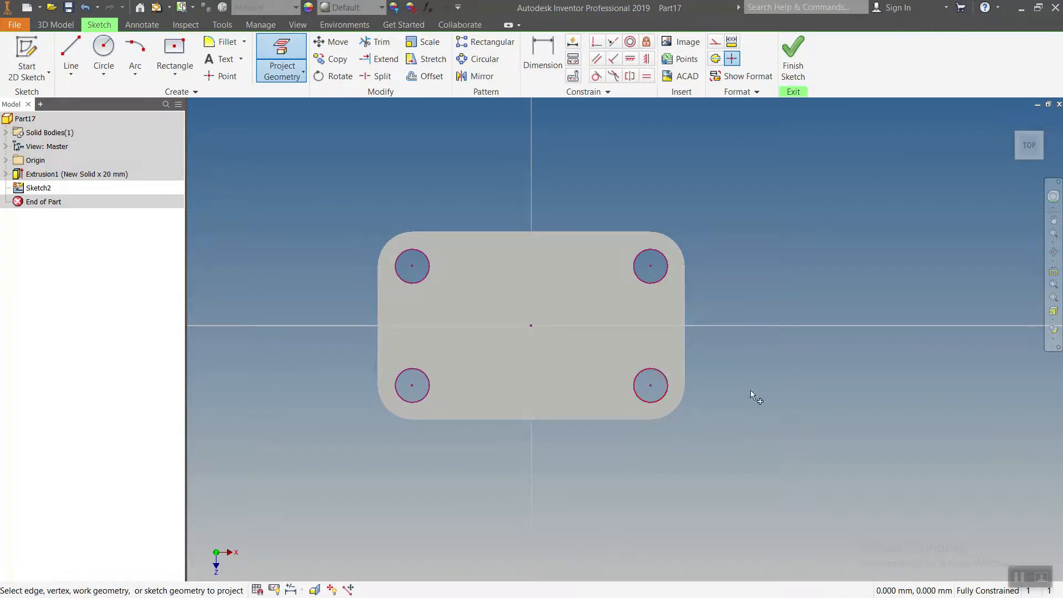
key(Escape)
Step: Draw a vertical center point slot about 33 mm wide around the left pair of holes, with its ends centred on the holes
middle_drag(626, 362, 644, 371)
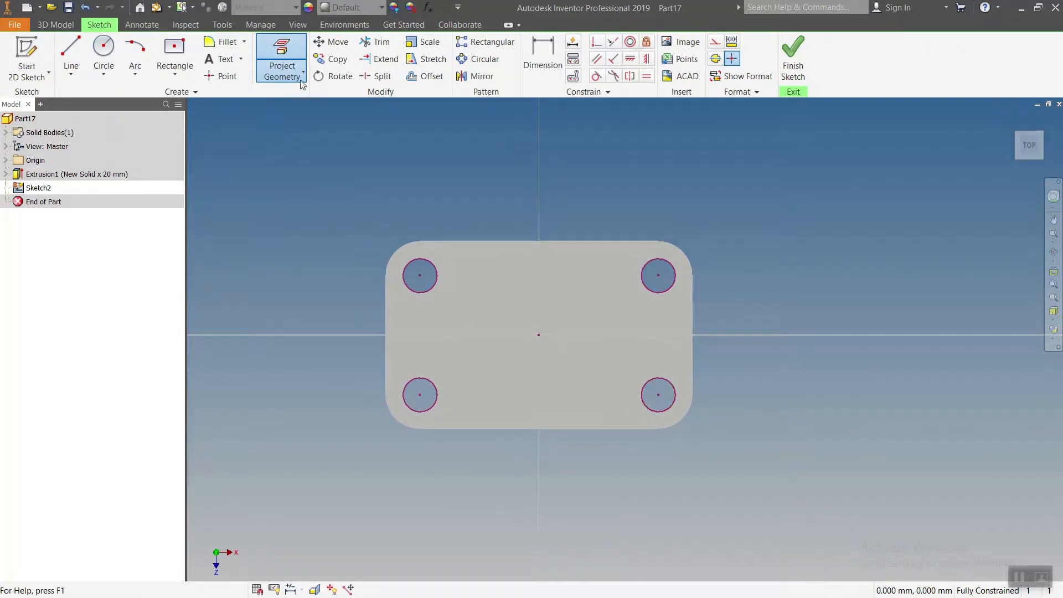
click(184, 74)
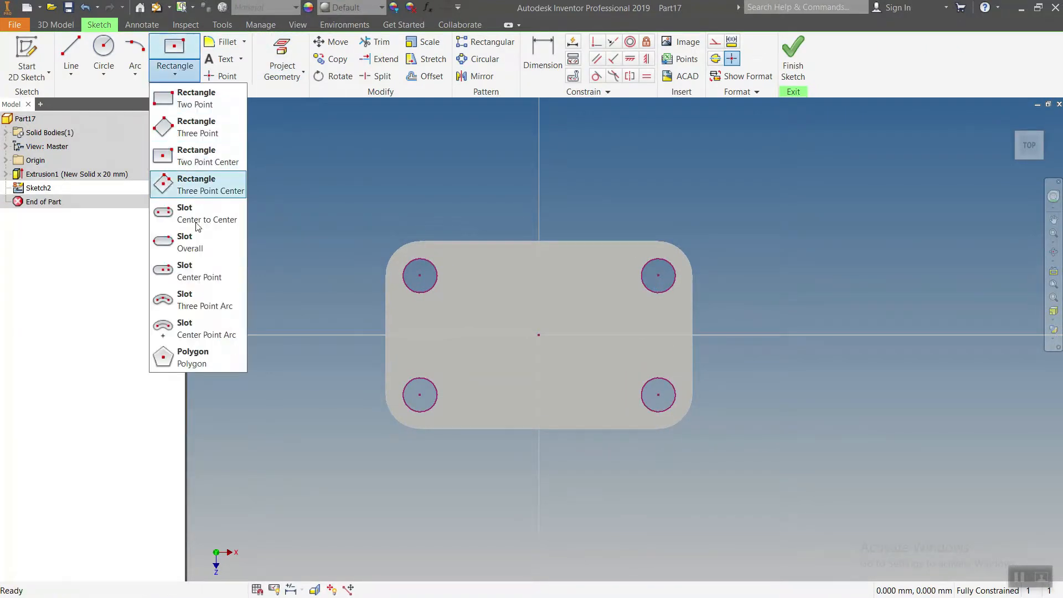
click(171, 277)
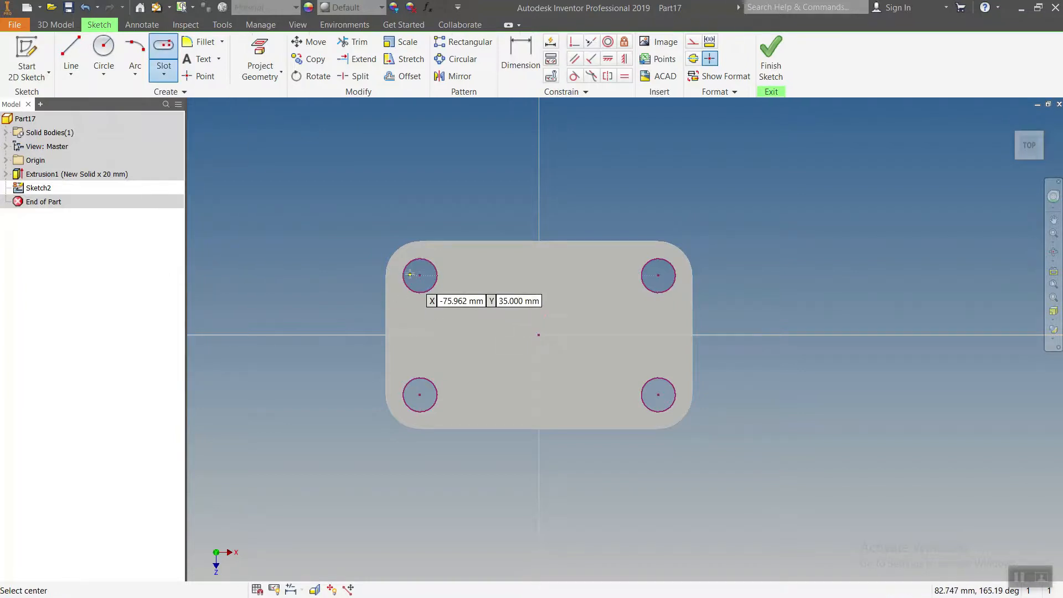
click(419, 334)
click(420, 275)
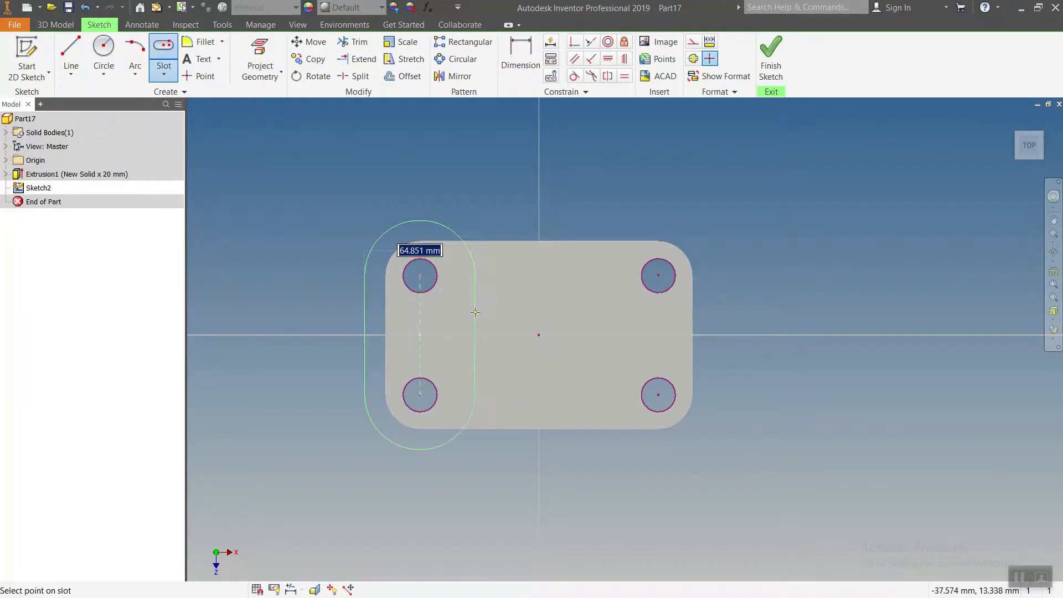
click(451, 299)
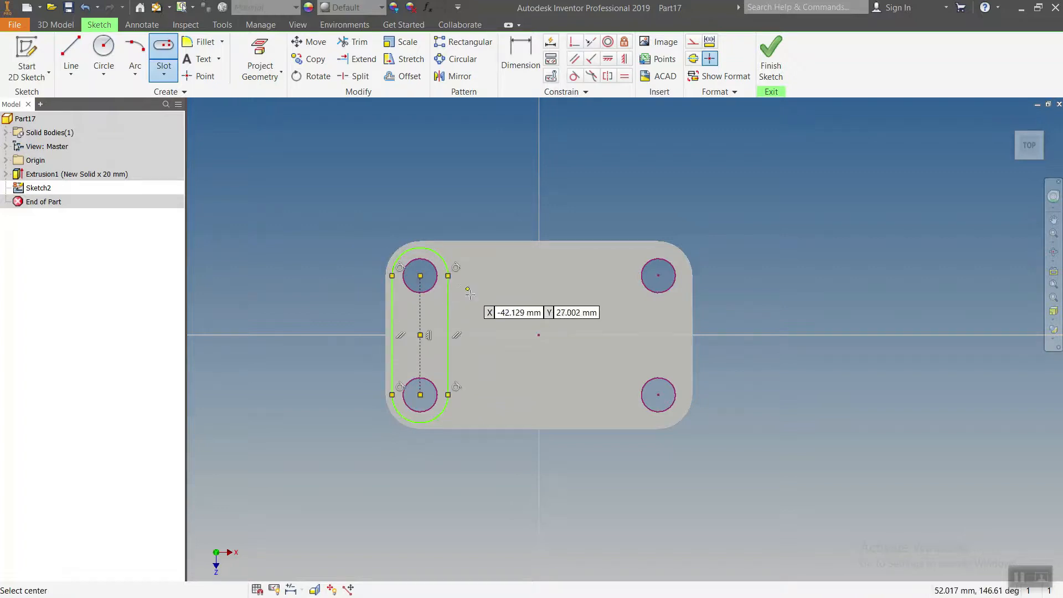
Step: Dimension the slot's lower end arc to a 15 mm radius
click(521, 55)
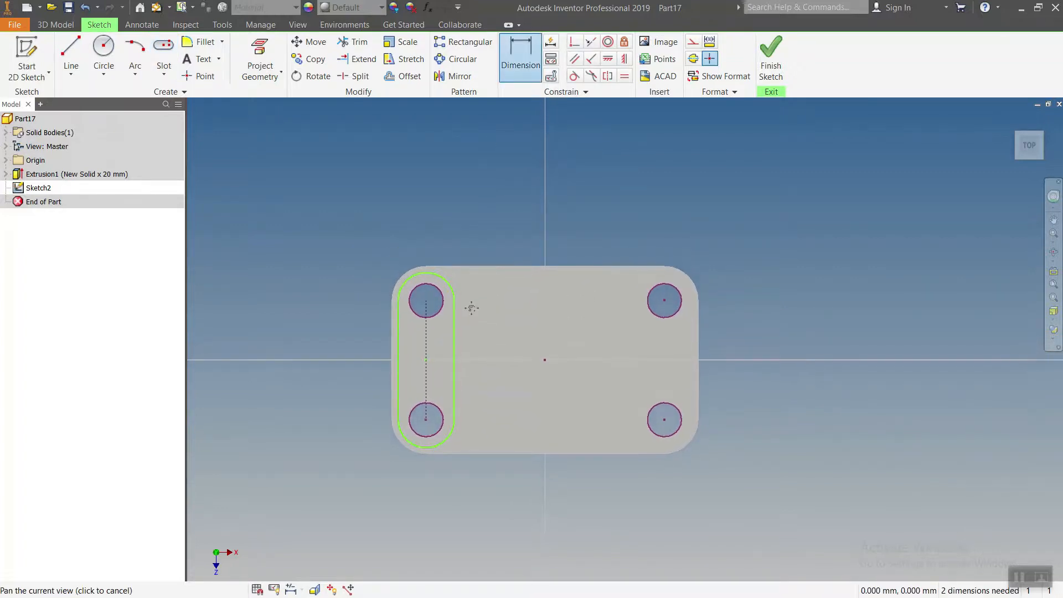
click(407, 444)
click(388, 468)
text(15)
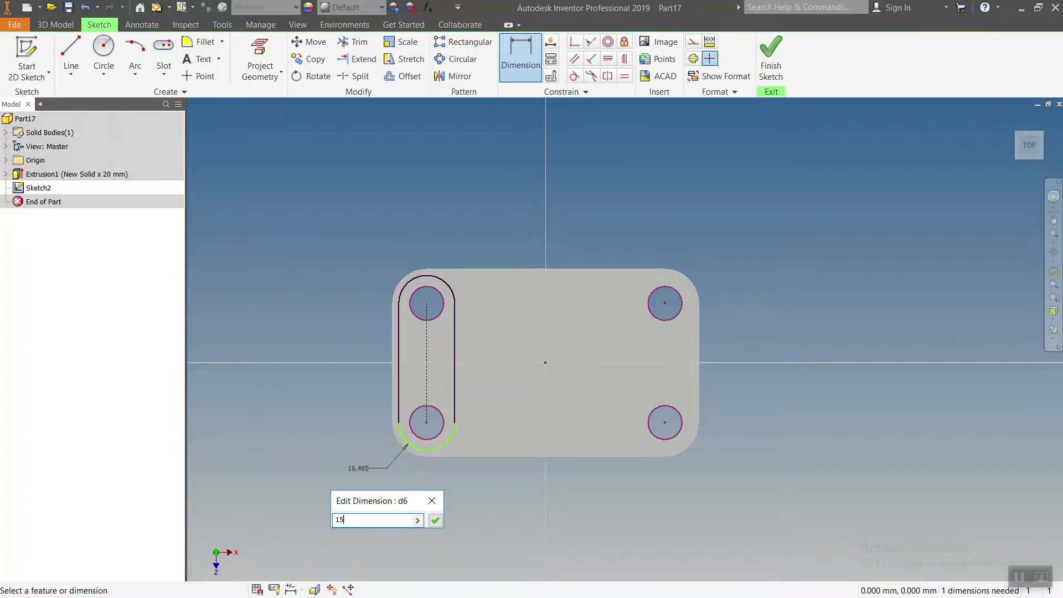
key(Return)
Step: Constrain the slot's centre point horizontally in line with the sketch's centre point
scroll(420, 420, up, 3)
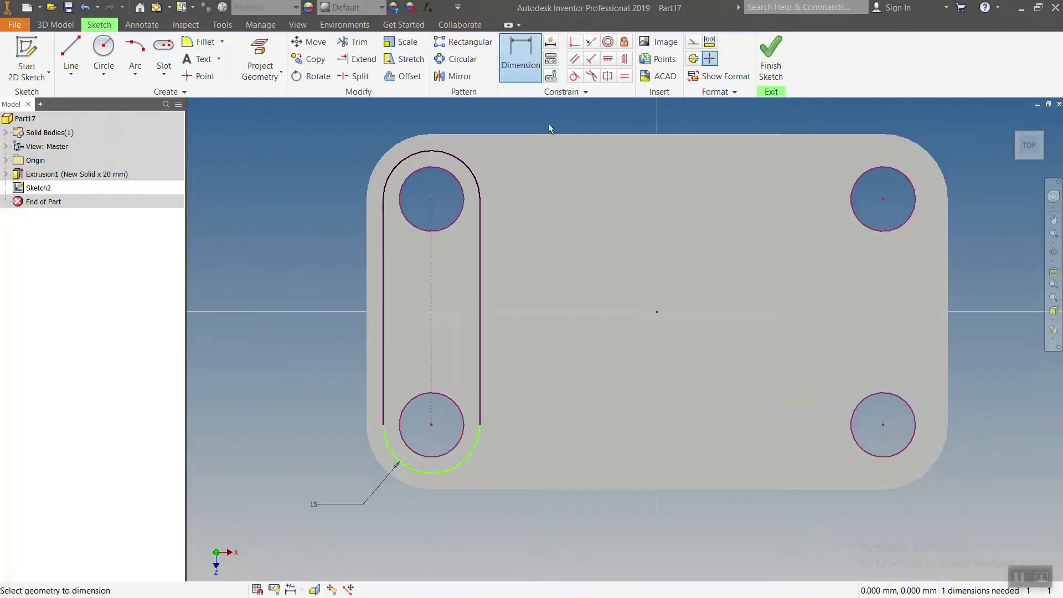
click(609, 62)
click(431, 313)
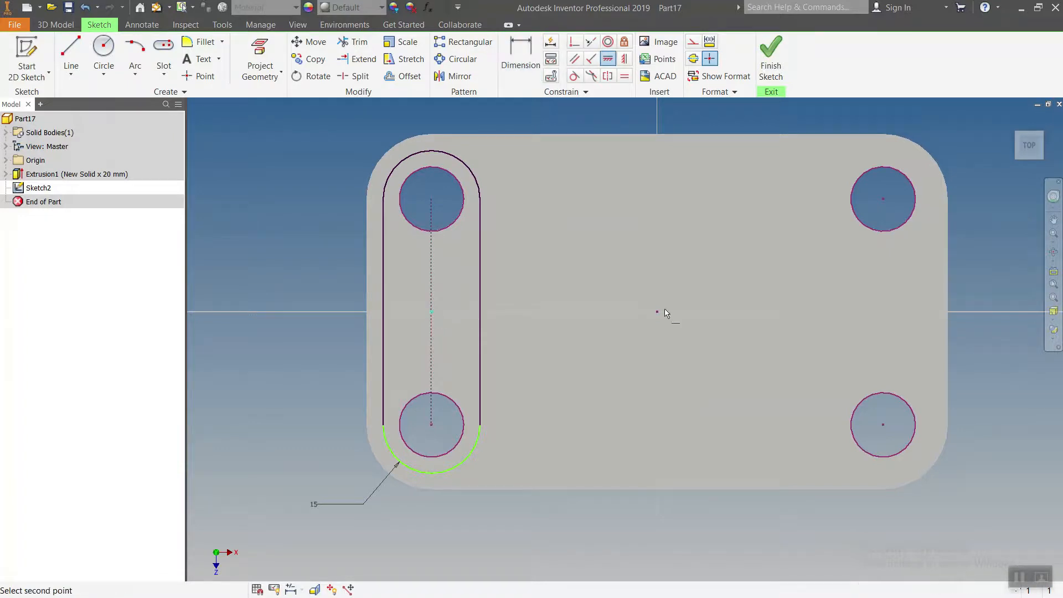
click(658, 312)
scroll(624, 317, down, 3)
middle_drag(626, 320, 557, 317)
key(Escape)
middle_drag(515, 266, 514, 276)
click(453, 76)
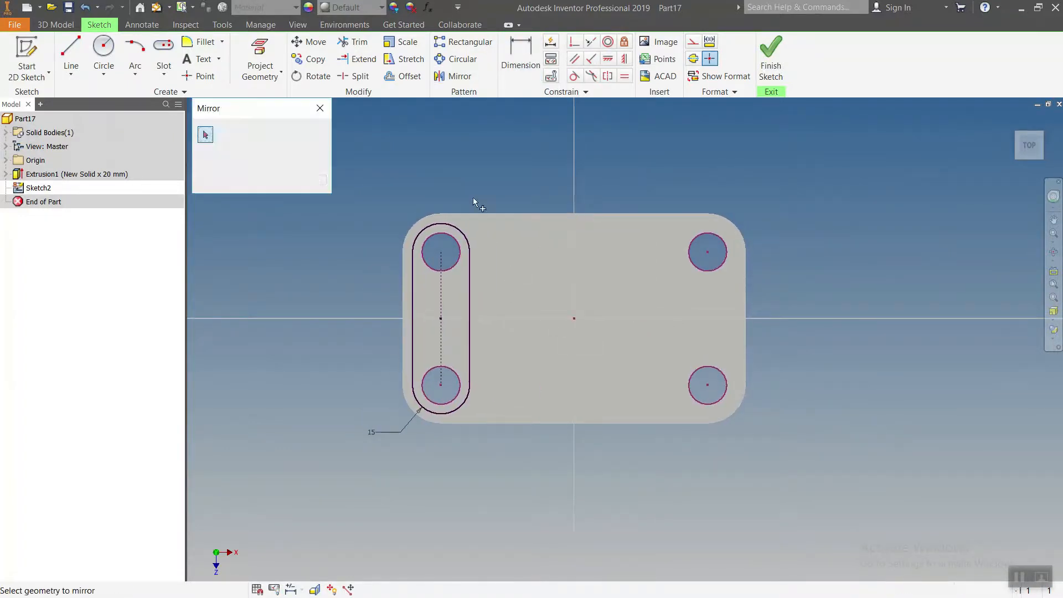
click(443, 225)
click(470, 296)
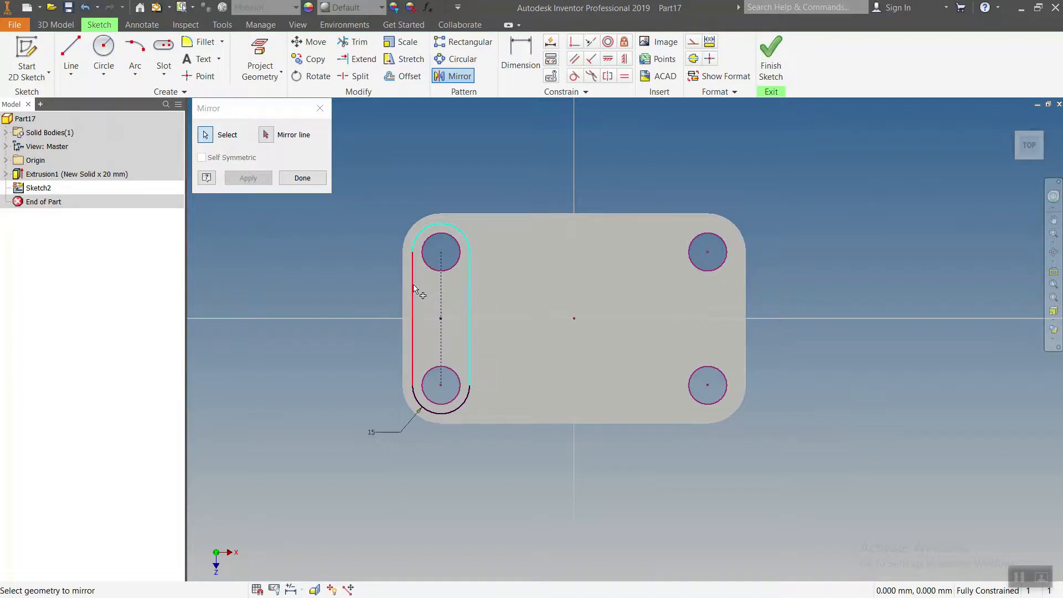
click(446, 416)
click(266, 135)
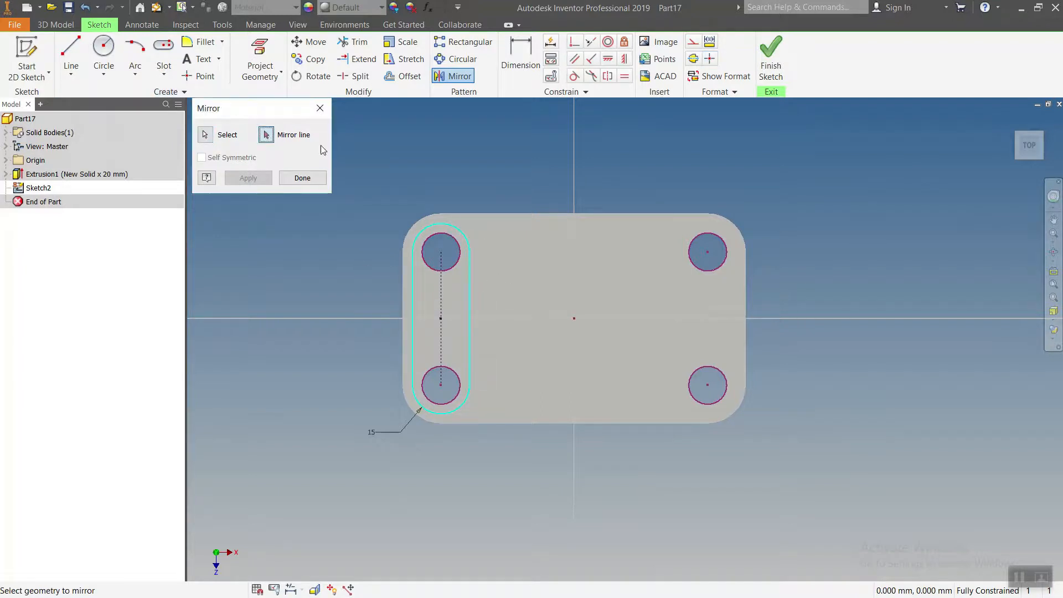
Step: Project the YZ origin plane into the sketch and make the projected line a construction line
click(6, 161)
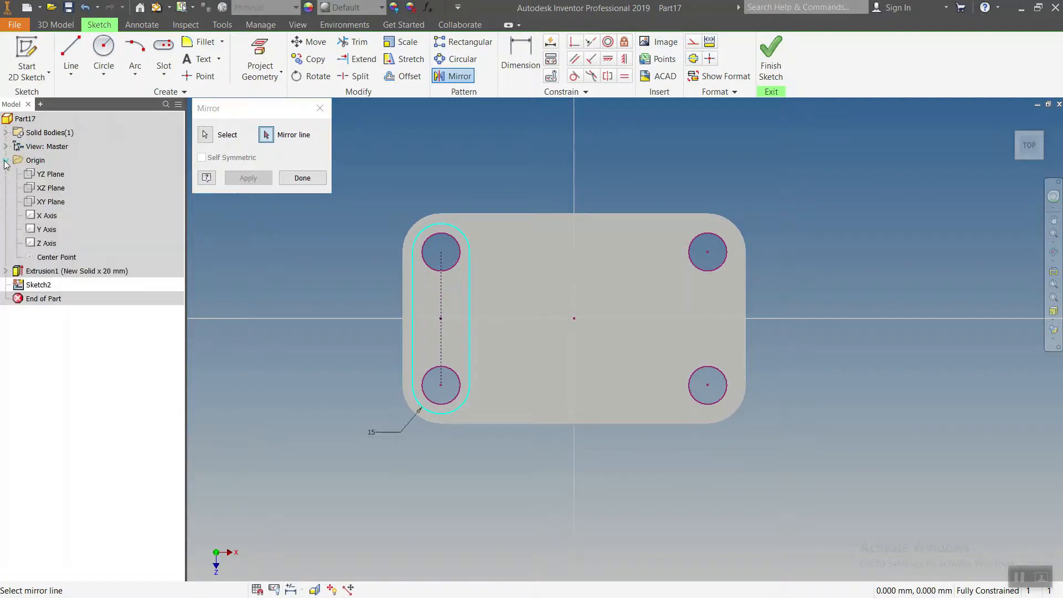
click(50, 175)
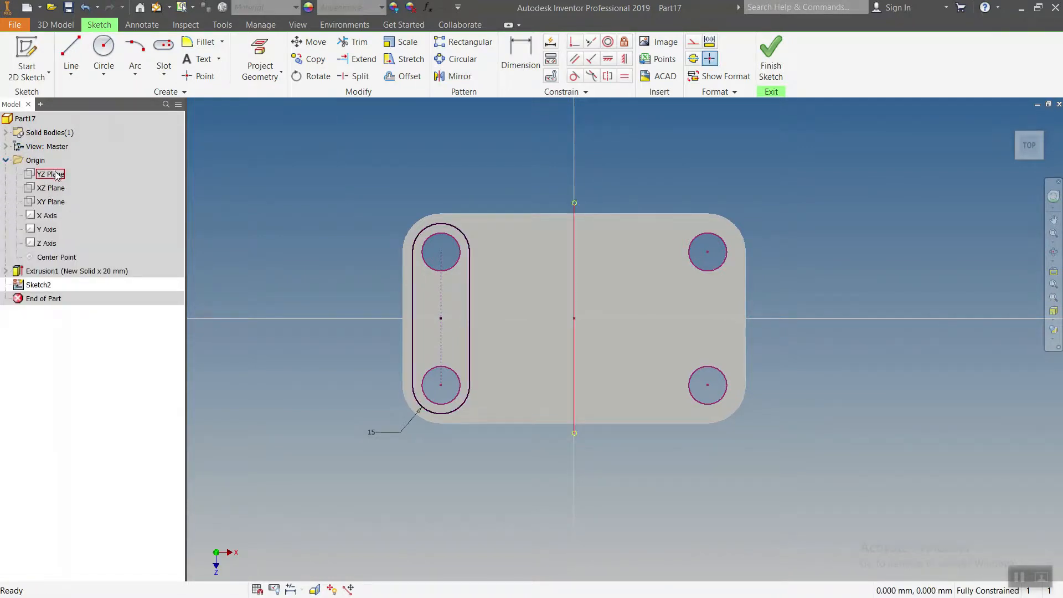
click(52, 175)
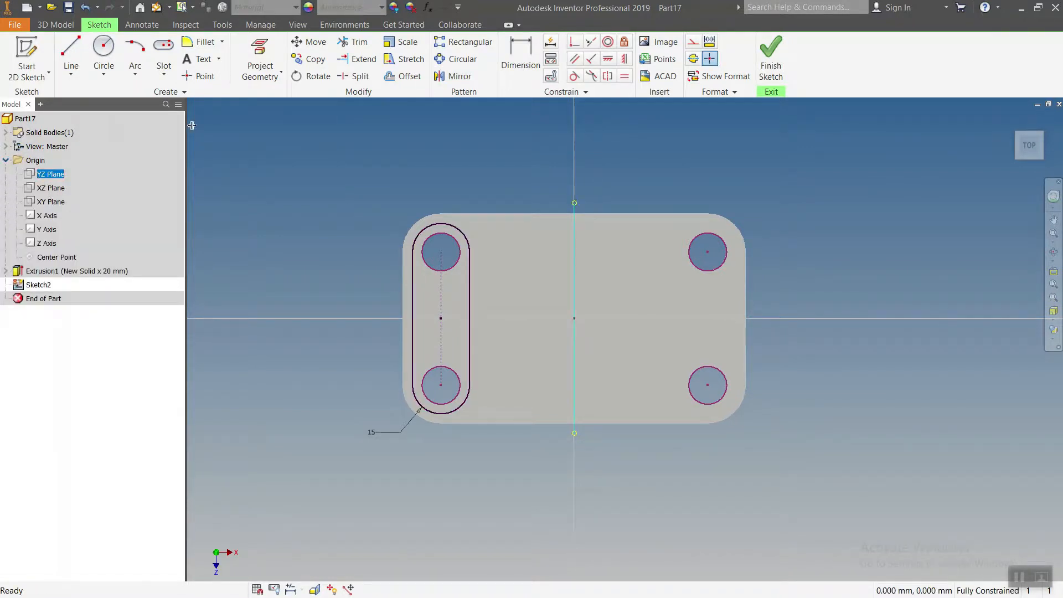
click(260, 60)
key(Escape)
click(574, 186)
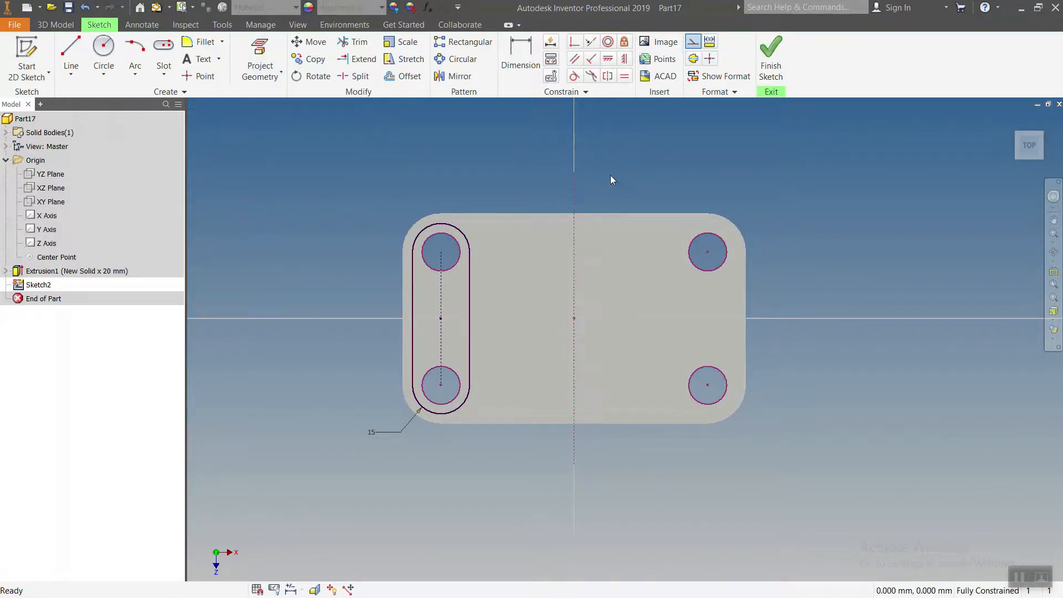
Step: Mirror the slot's two arcs and two lines about the vertical construction line onto the right pair of holes
middle_drag(611, 176, 618, 174)
click(453, 77)
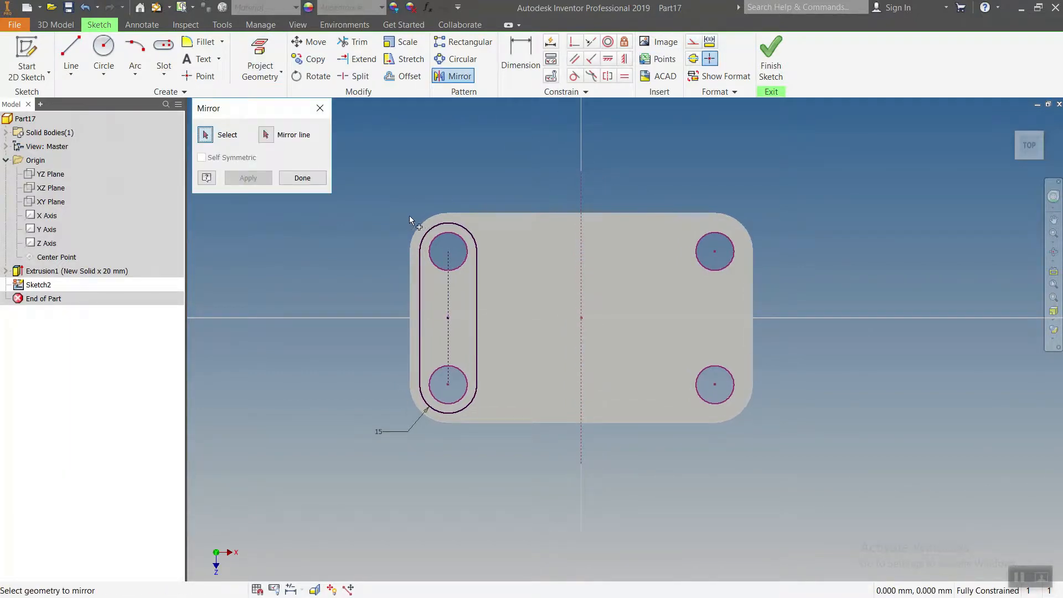
click(468, 232)
click(477, 273)
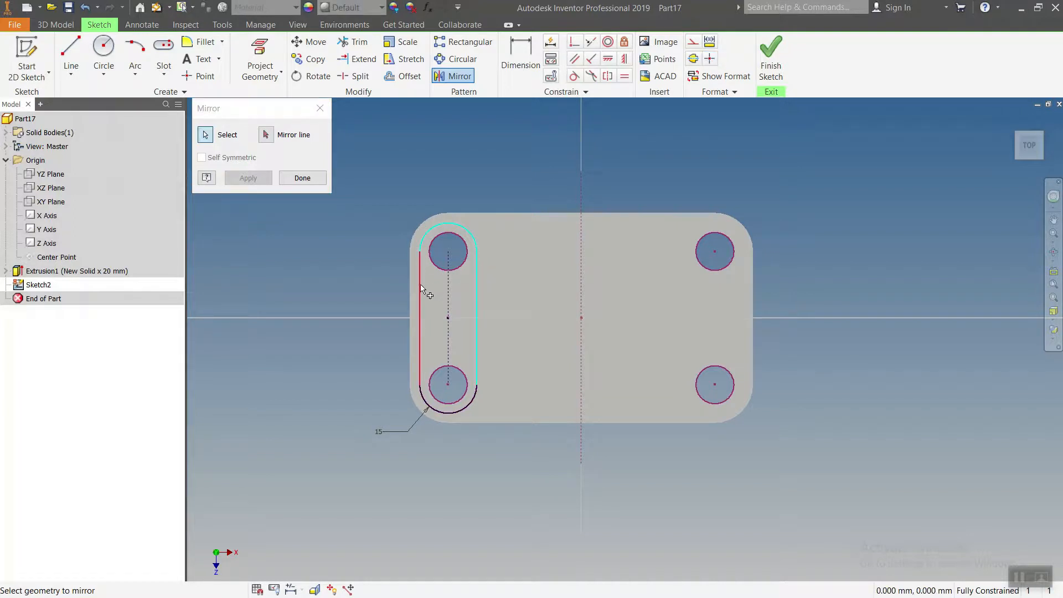
click(462, 408)
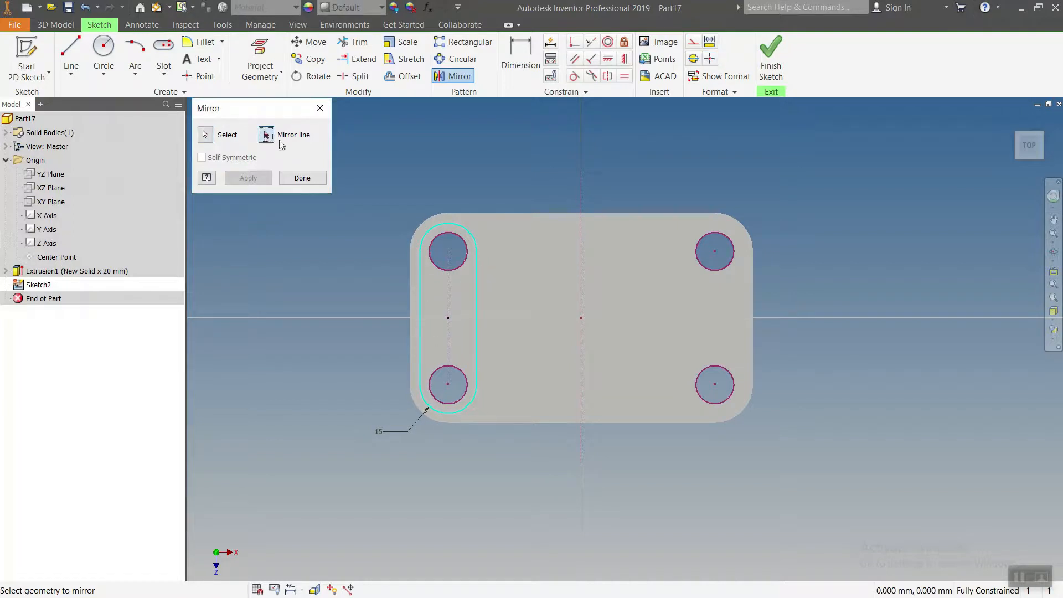
click(584, 282)
click(266, 181)
click(303, 178)
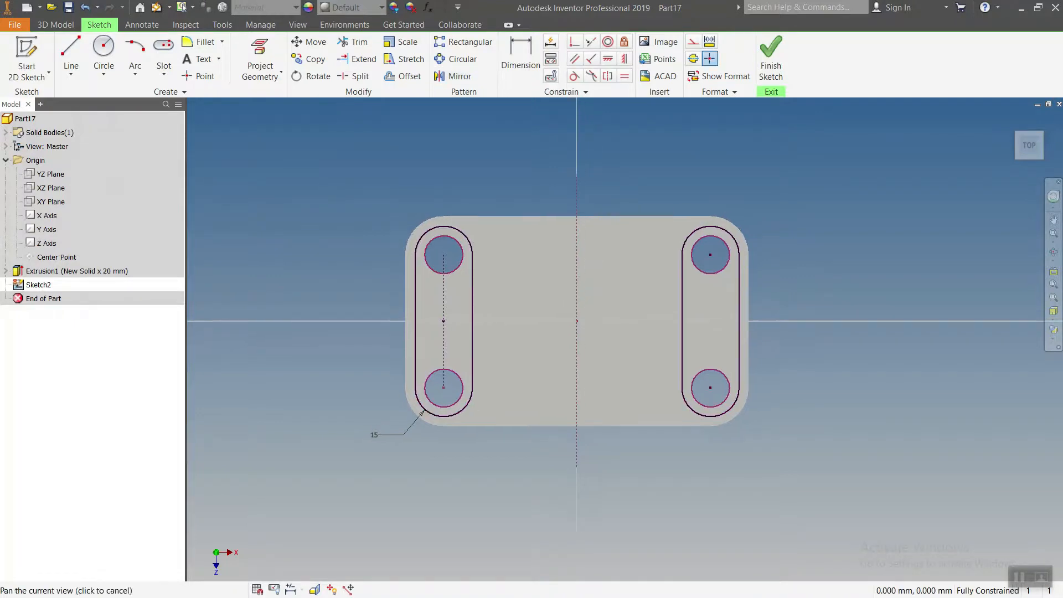
Step: Finish the sketch and extrude both slot profiles around the holes 5 mm upward
click(753, 66)
text(w)
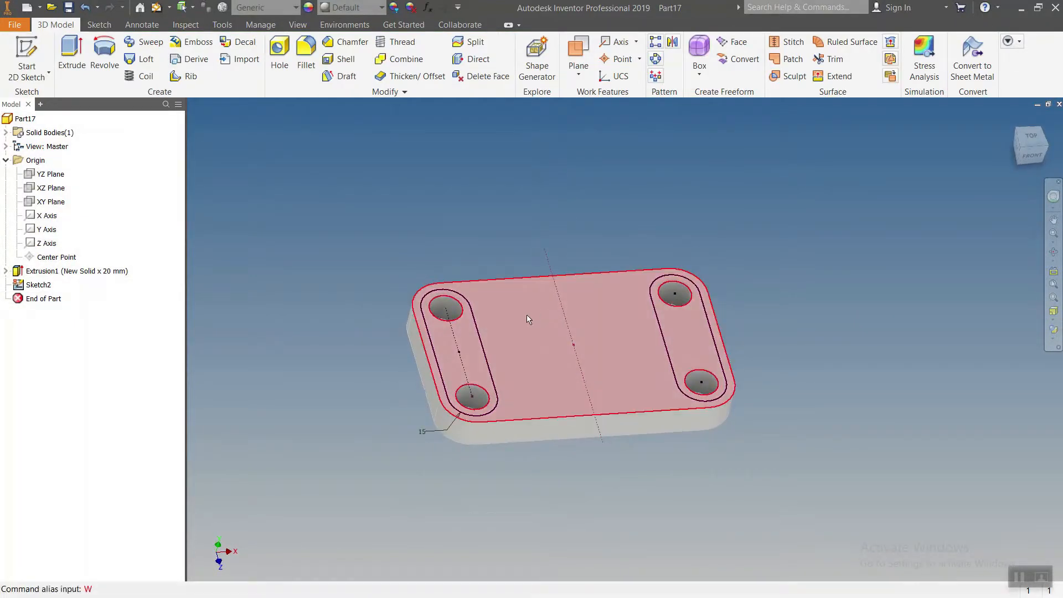
click(72, 52)
click(468, 352)
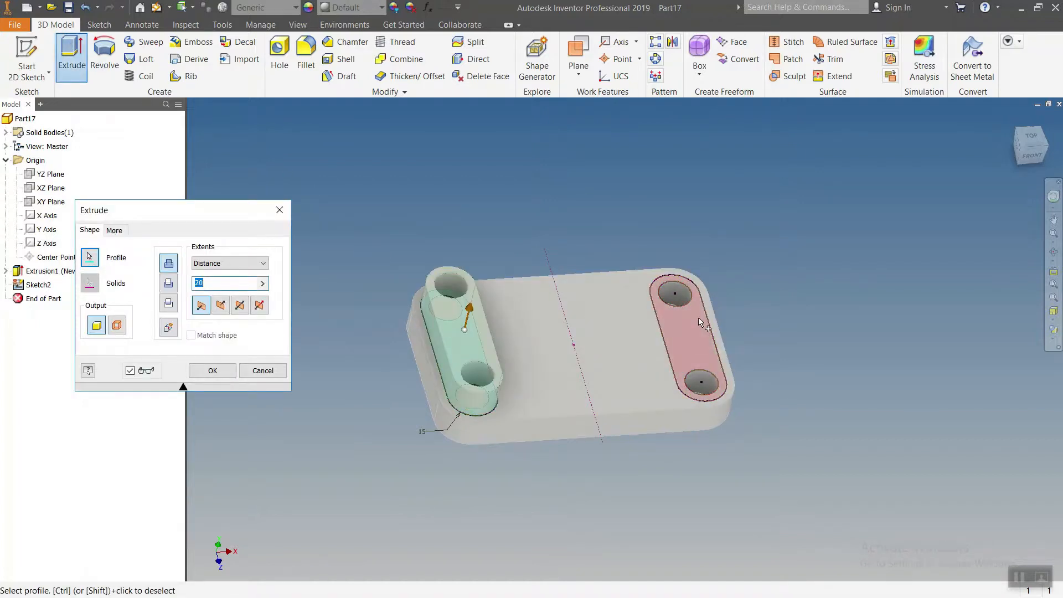
click(700, 322)
click(218, 286)
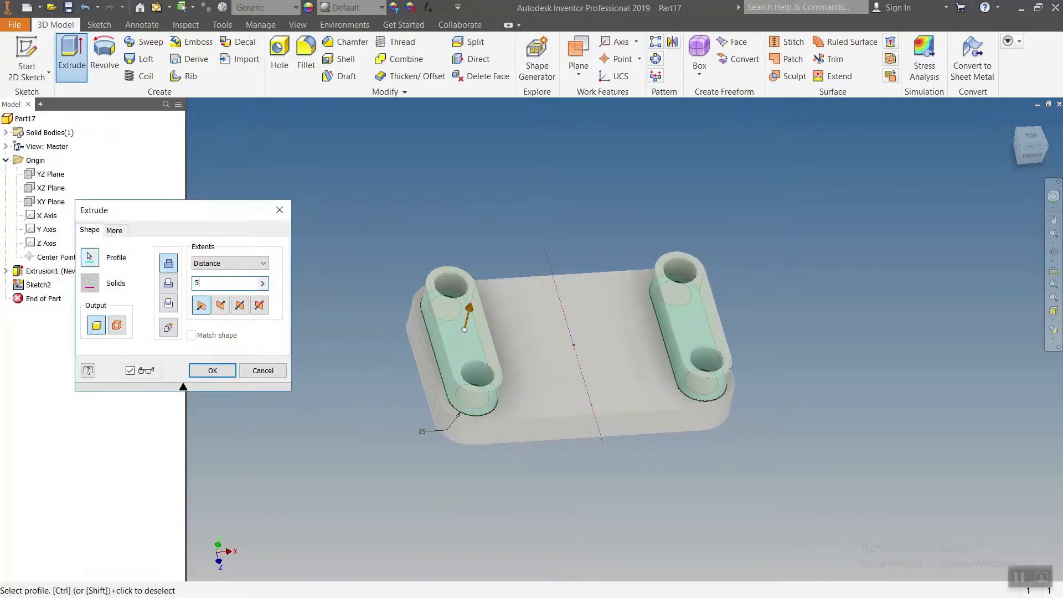
key(Return)
Step: Start a sketch on the plate's long back face and project the YZ plane and the plate's top edge as construction lines
shift+middle_drag(458, 391, 447, 323)
shift+middle_drag(389, 363, 623, 432)
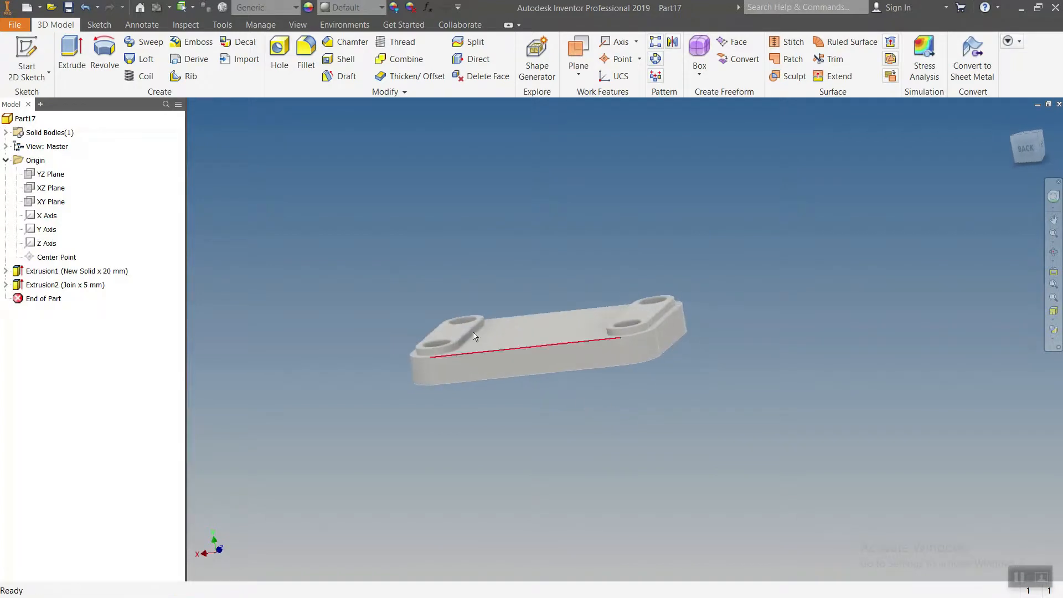
key(s)
click(544, 361)
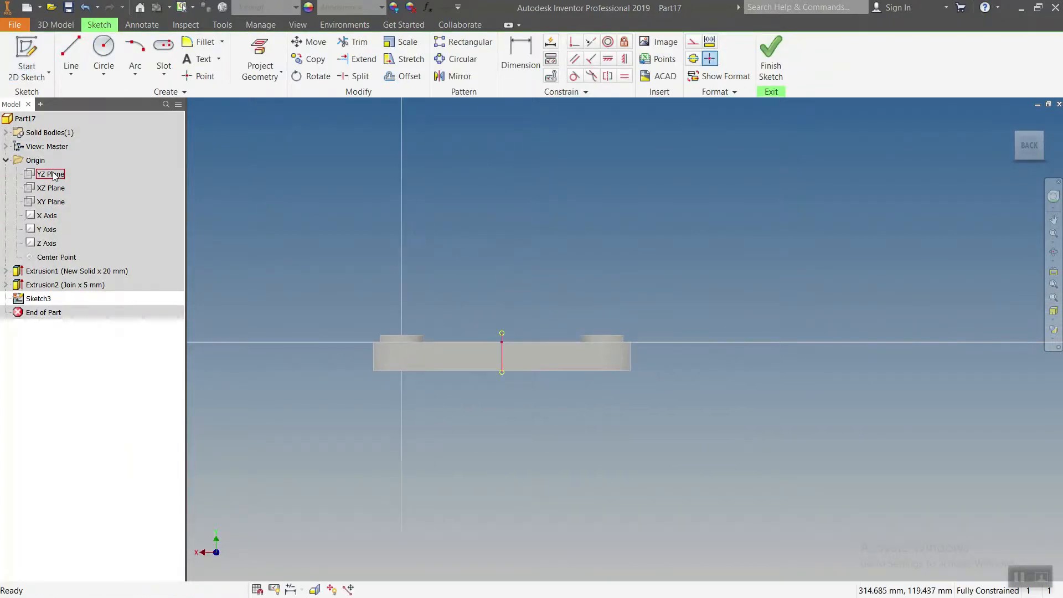
click(265, 53)
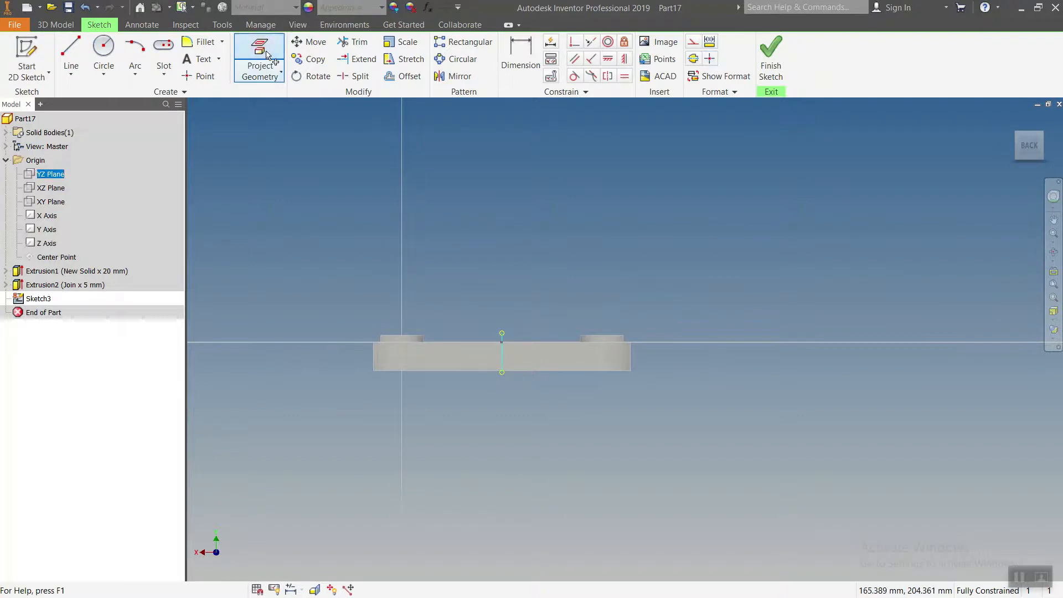
click(476, 343)
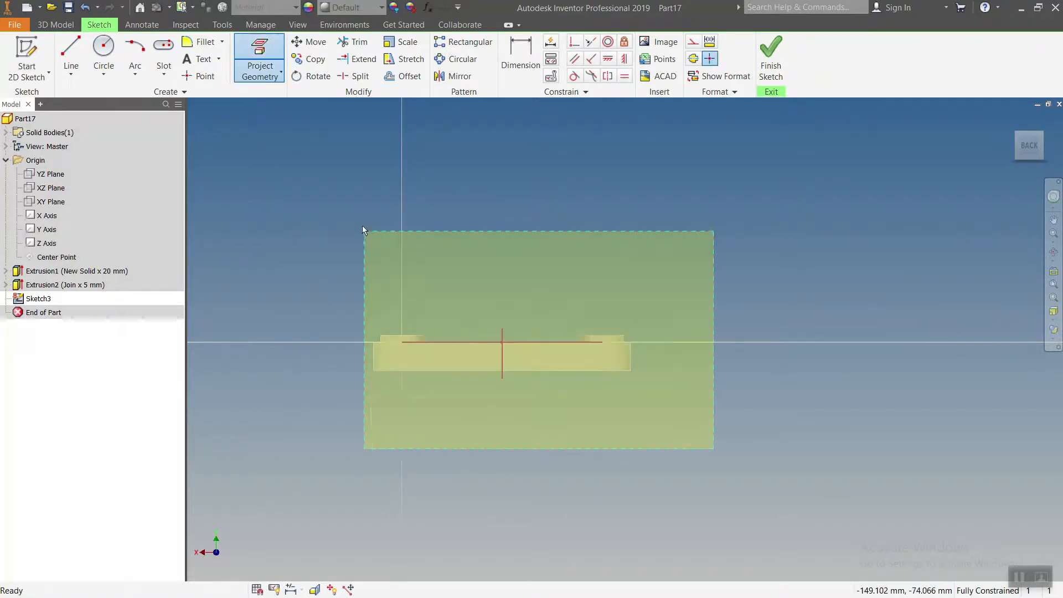
key(Escape)
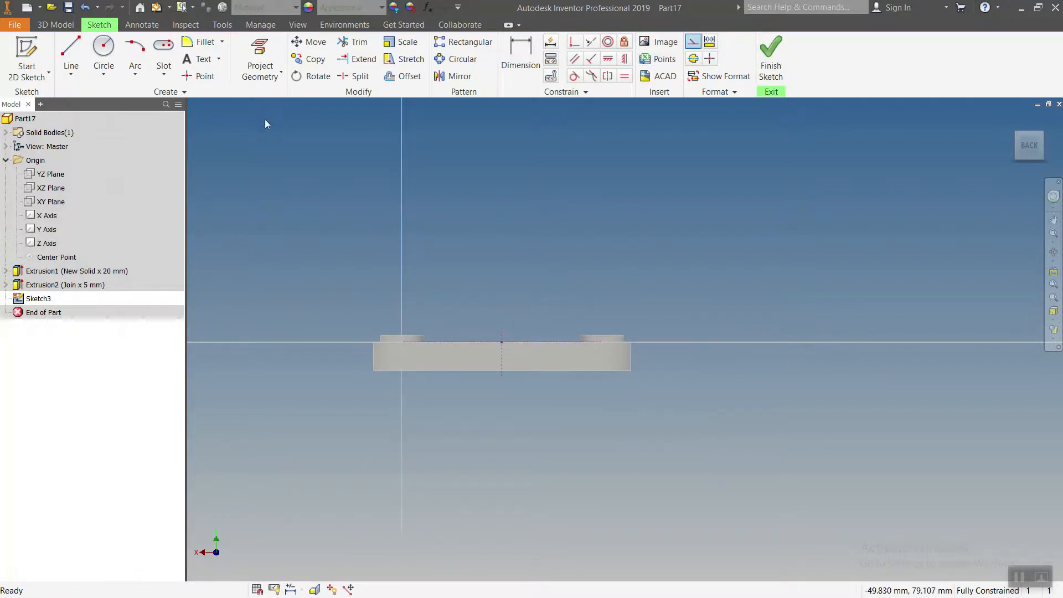
Step: Sketch a closed trapezoidal profile above the plate with a semicircular notch of about 13 mm radius in its top edge
click(103, 56)
middle_drag(533, 307, 514, 305)
click(70, 46)
click(419, 331)
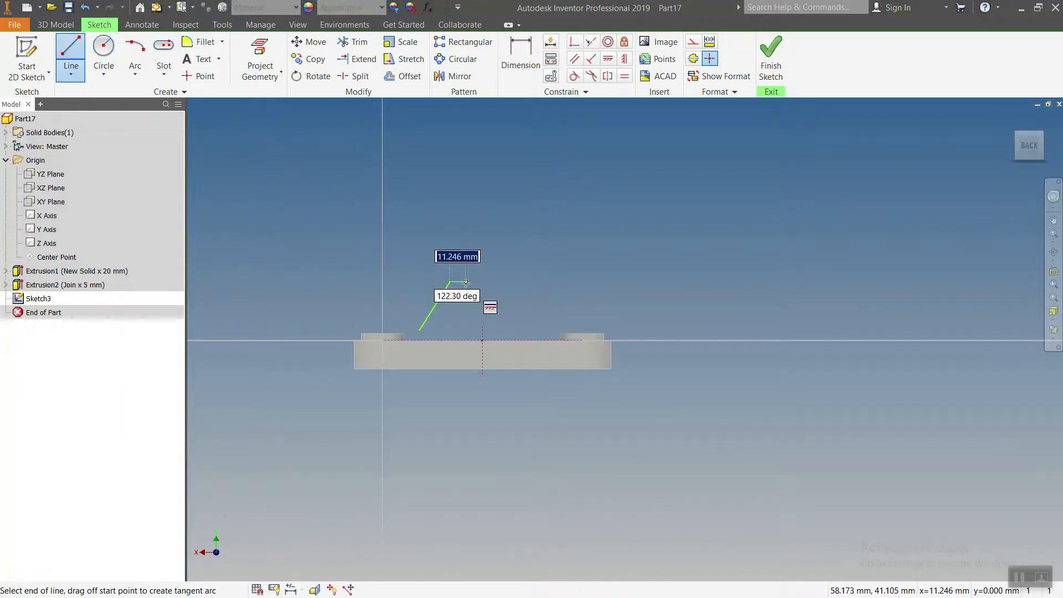
click(450, 282)
drag(450, 283, 504, 282)
click(525, 282)
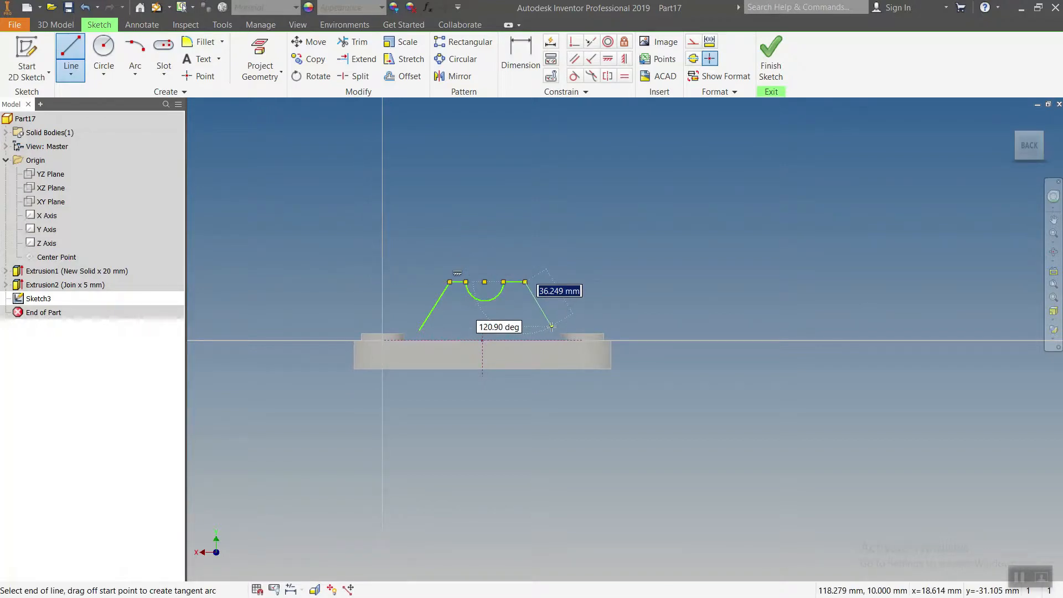
click(552, 327)
click(420, 329)
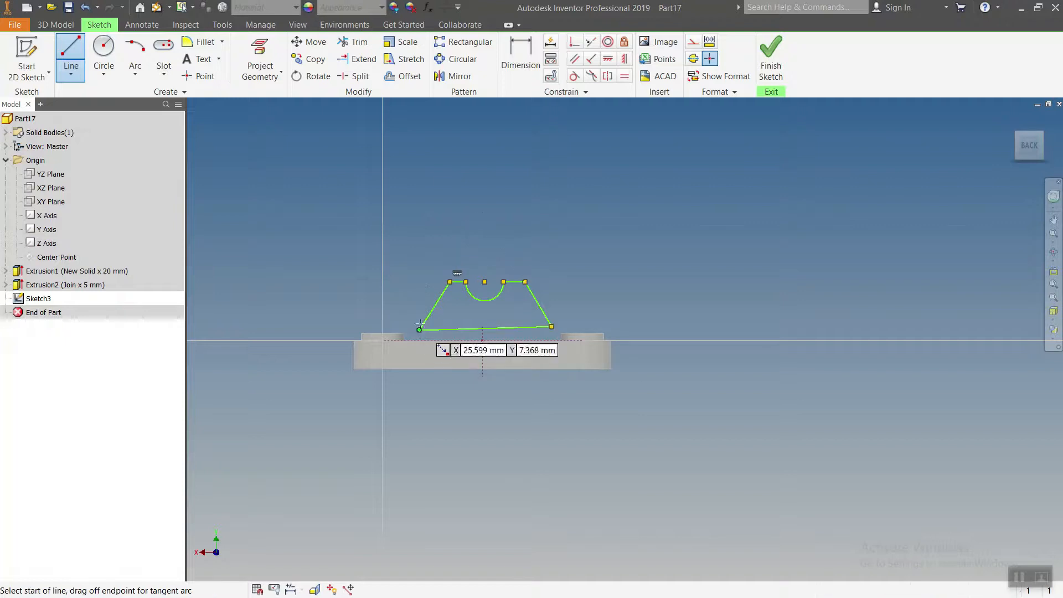
key(Escape)
Step: Constrain the trapezoid's bottom line to be horizontal
click(609, 62)
click(499, 329)
key(Escape)
Step: Try to make the notch arc's centre coincident with the centre point on the plate's top edge, and undo the constraint
click(575, 43)
click(445, 277)
click(442, 334)
key(ctrl+z)
Step: Make the notch arc's centre coincident with the vertical construction line
click(575, 42)
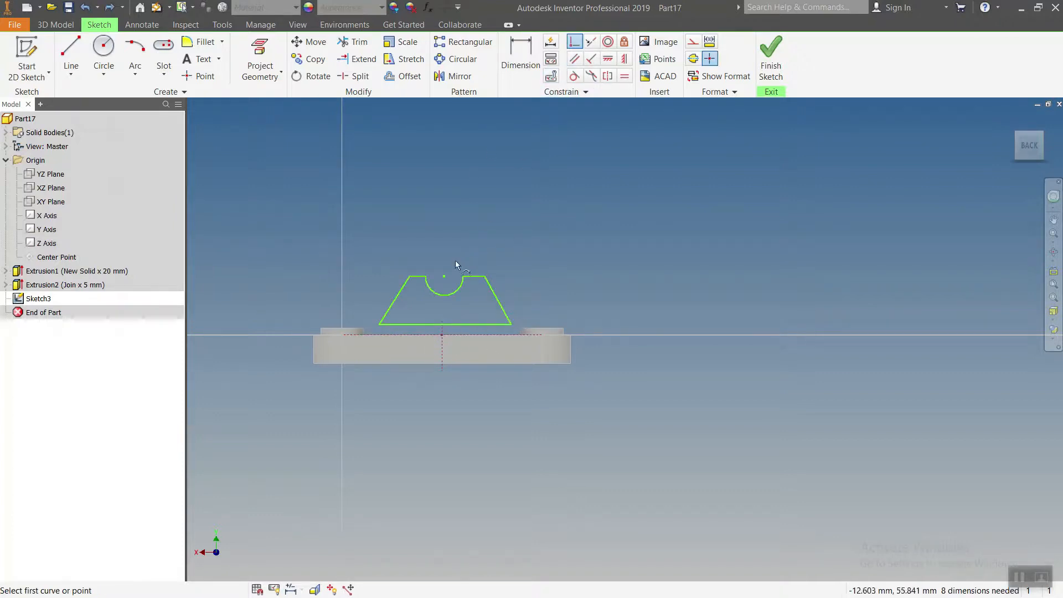
click(445, 276)
click(441, 354)
Step: Make the trapezoid's bottom line collinear with the projected top edge of the plate
mouse_move(480, 310)
middle_down()
mouse_move(483, 281)
mouse_move(481, 289)
middle_up()
click(592, 45)
click(460, 303)
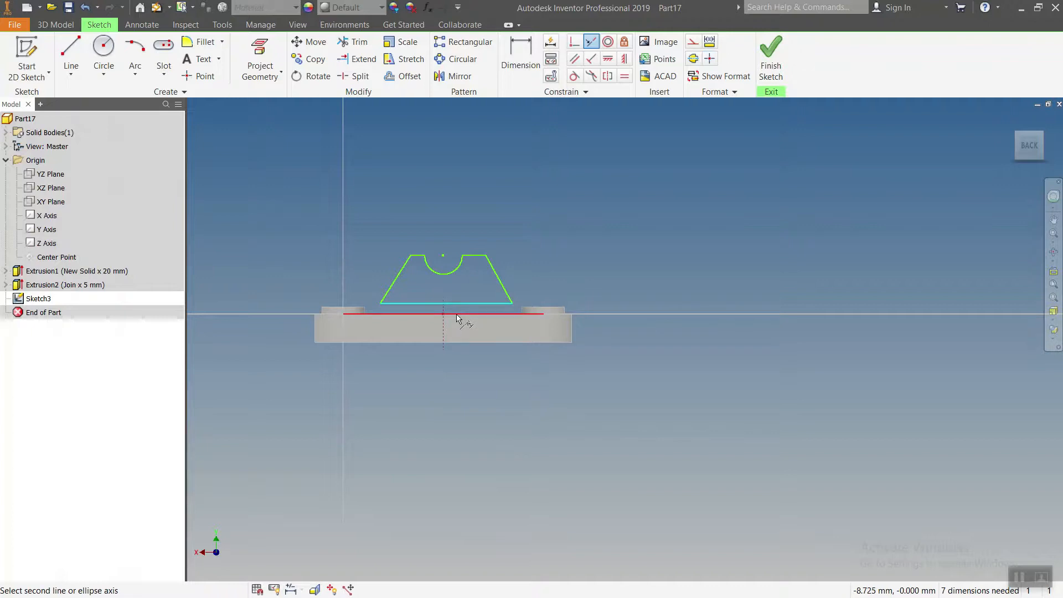
click(458, 314)
key(Escape)
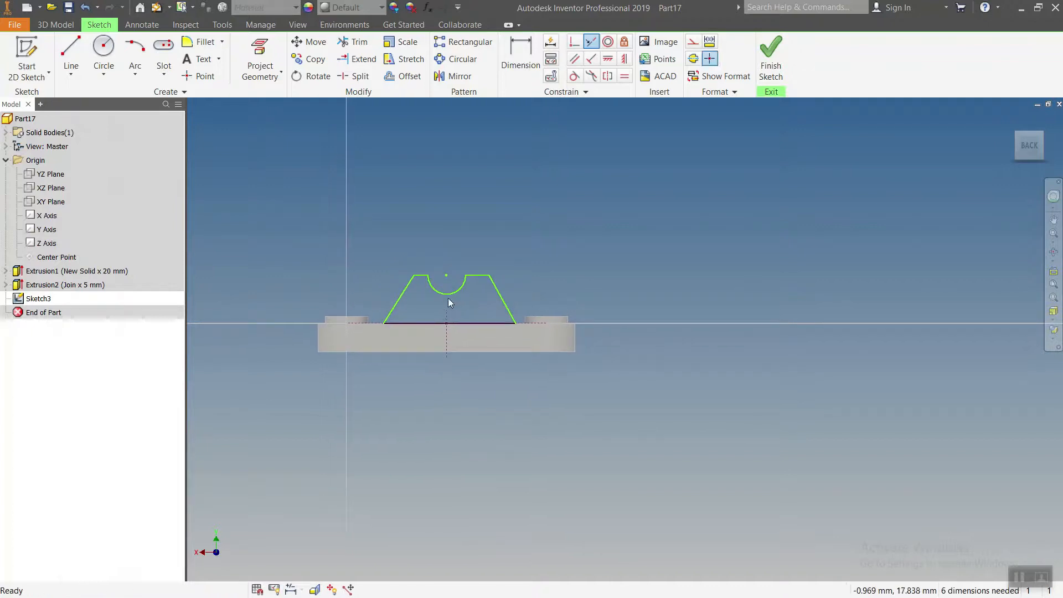
Step: Make the trapezoid's two slanted sides symmetric about the vertical construction line
click(608, 76)
click(403, 288)
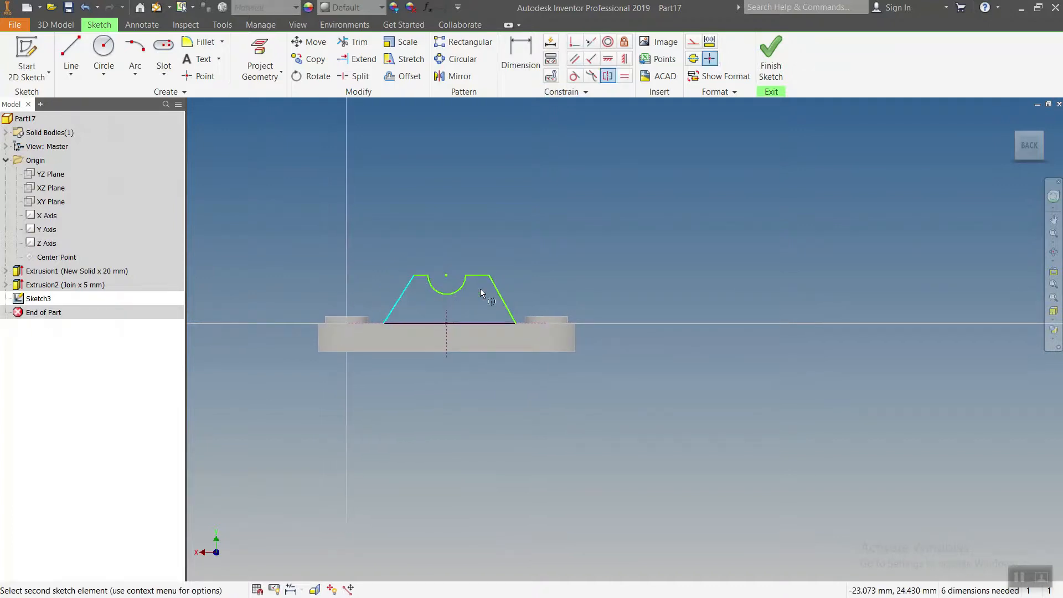
click(498, 295)
click(447, 347)
key(Escape)
Step: Dimension the height from the plate's bottom edge to the trapezoid's top line as 45 mm
click(521, 55)
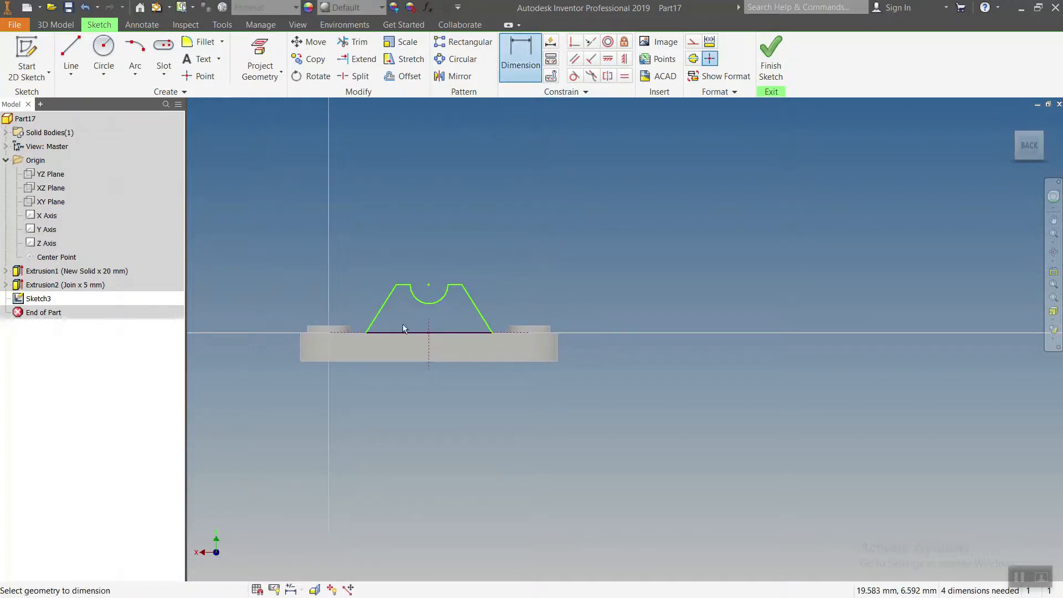
middle_drag(403, 328, 442, 325)
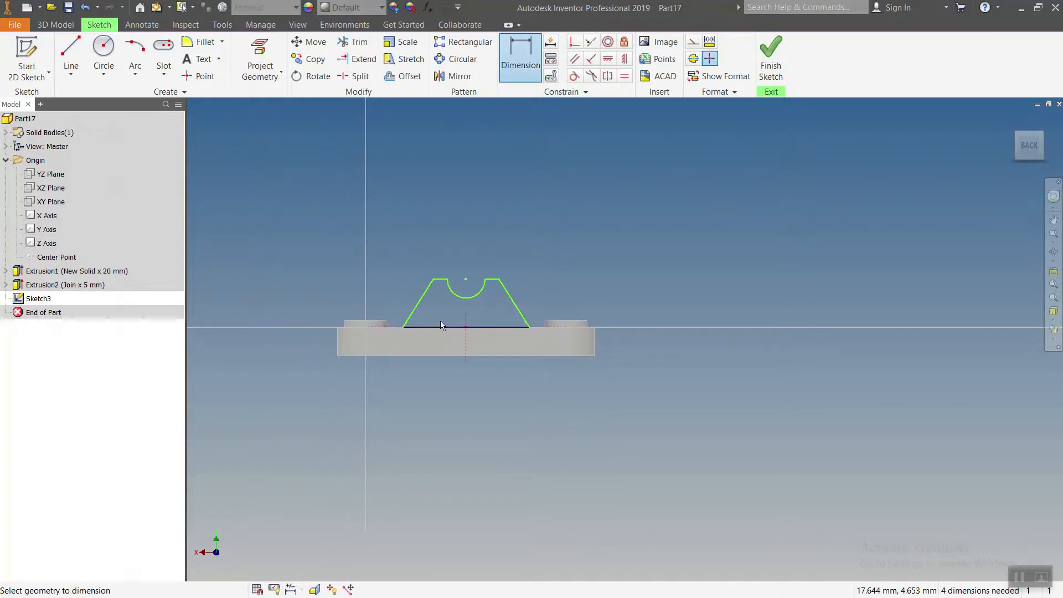
click(385, 356)
click(440, 278)
click(305, 315)
text(45)
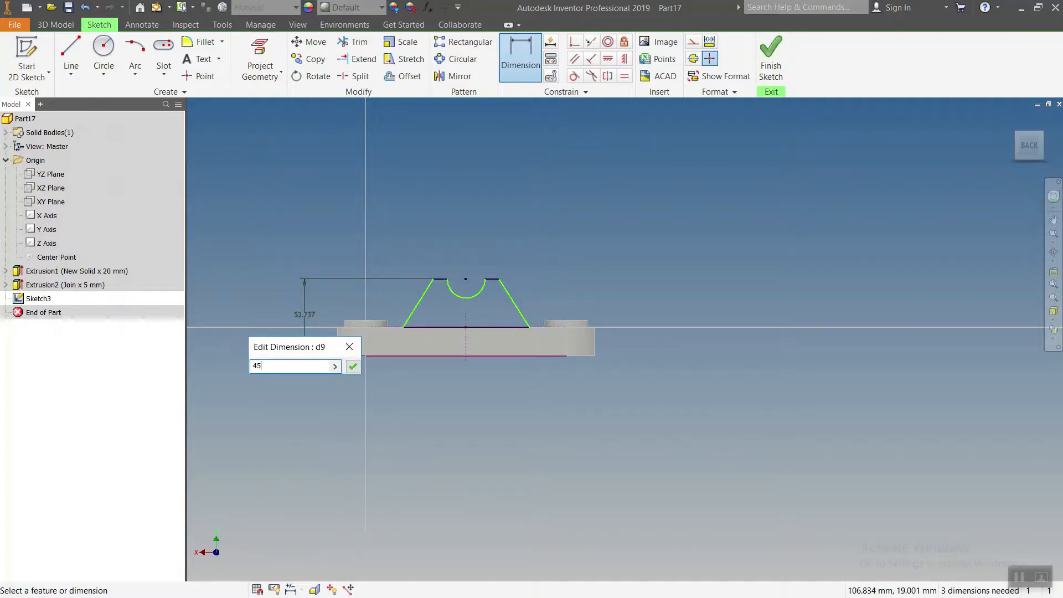
key(Return)
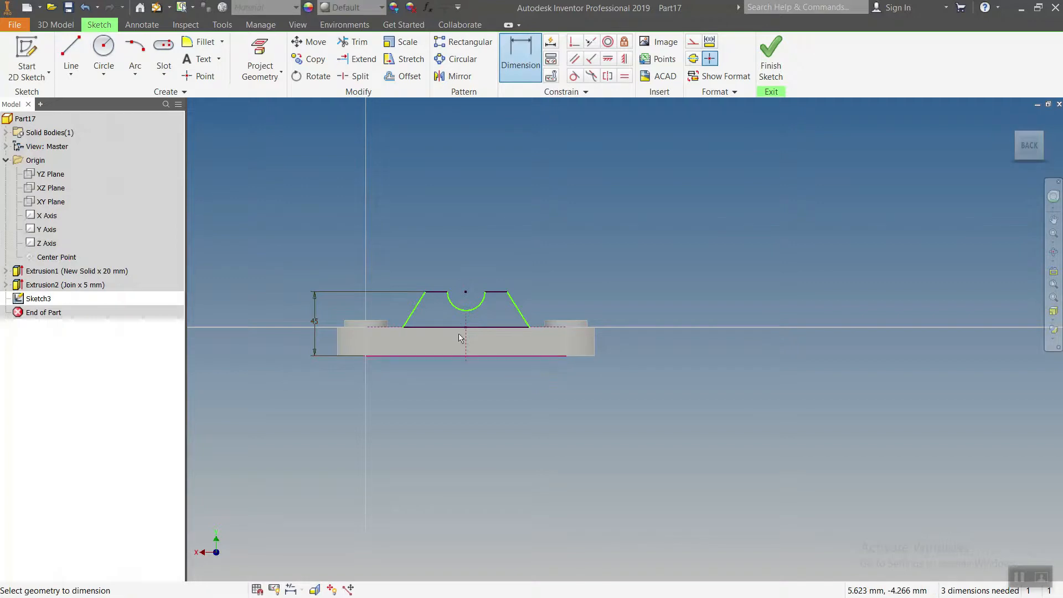
Step: Dimension the notch arc with a 20 mm radius
click(442, 318)
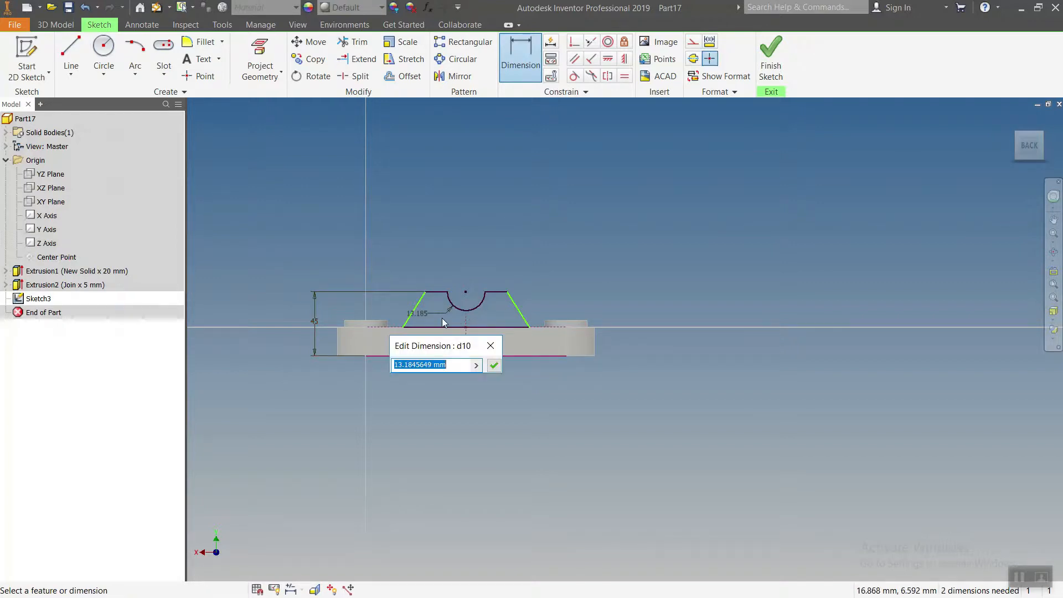
text(40)
key(Return)
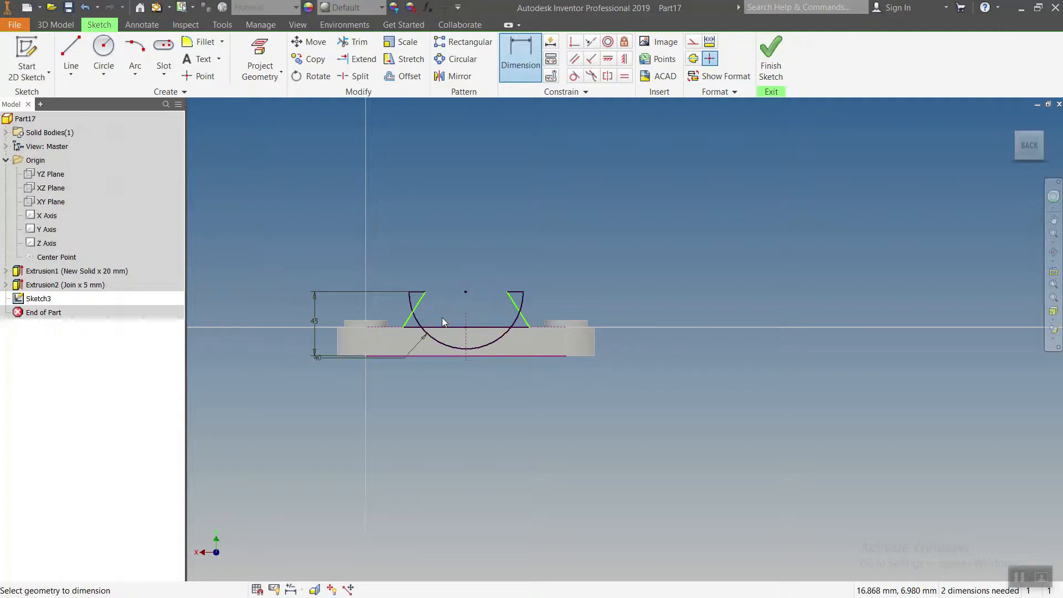
scroll(421, 298, up, 3)
mouse_move(431, 277)
middle_down()
mouse_move(433, 253)
mouse_move(445, 267)
middle_up()
key(Escape)
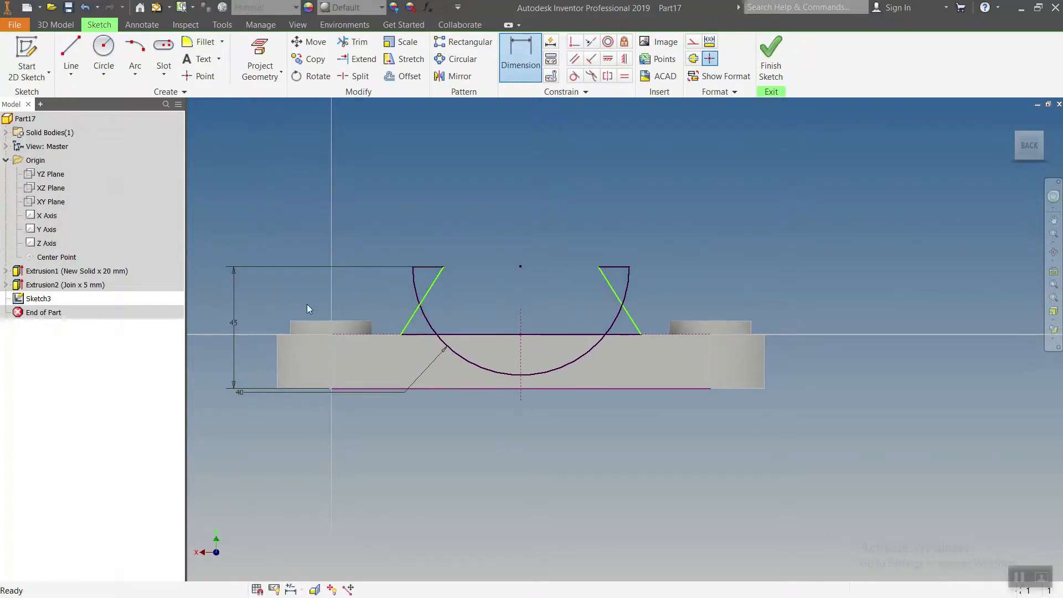
double_click(255, 393)
text(20)
key(Return)
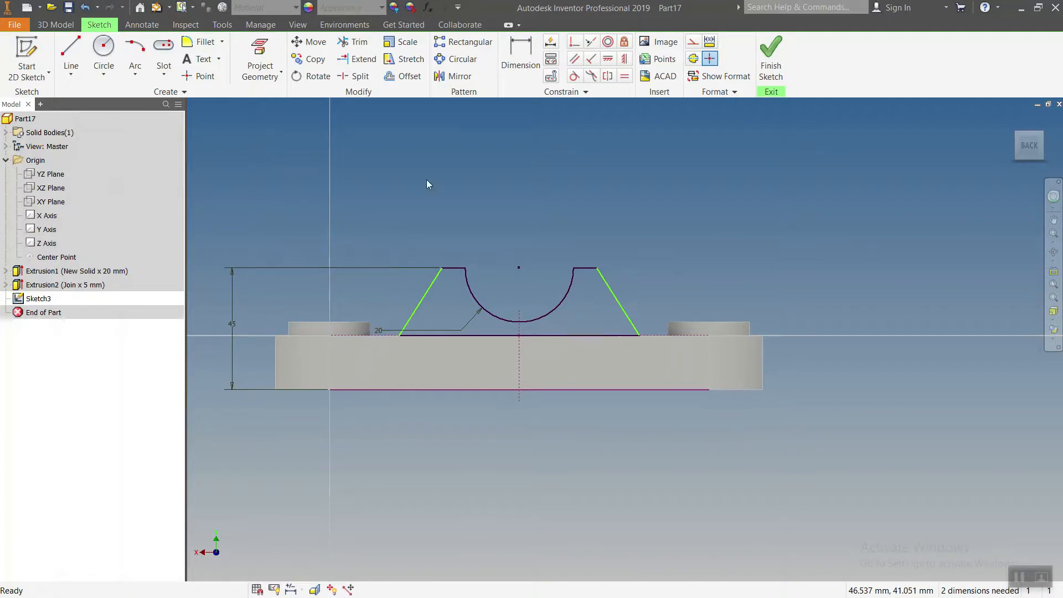
click(518, 57)
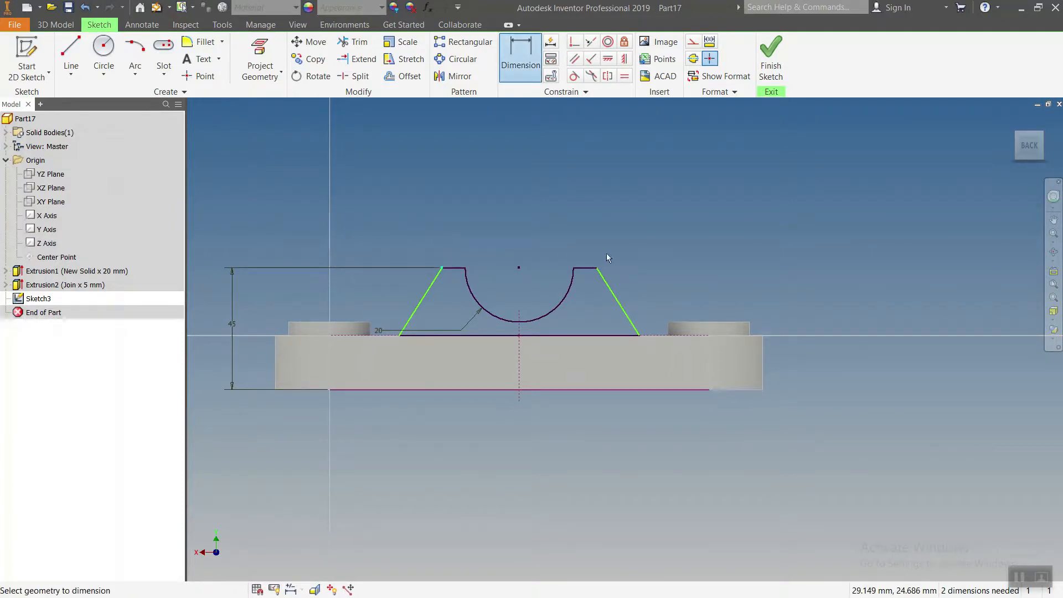
click(596, 267)
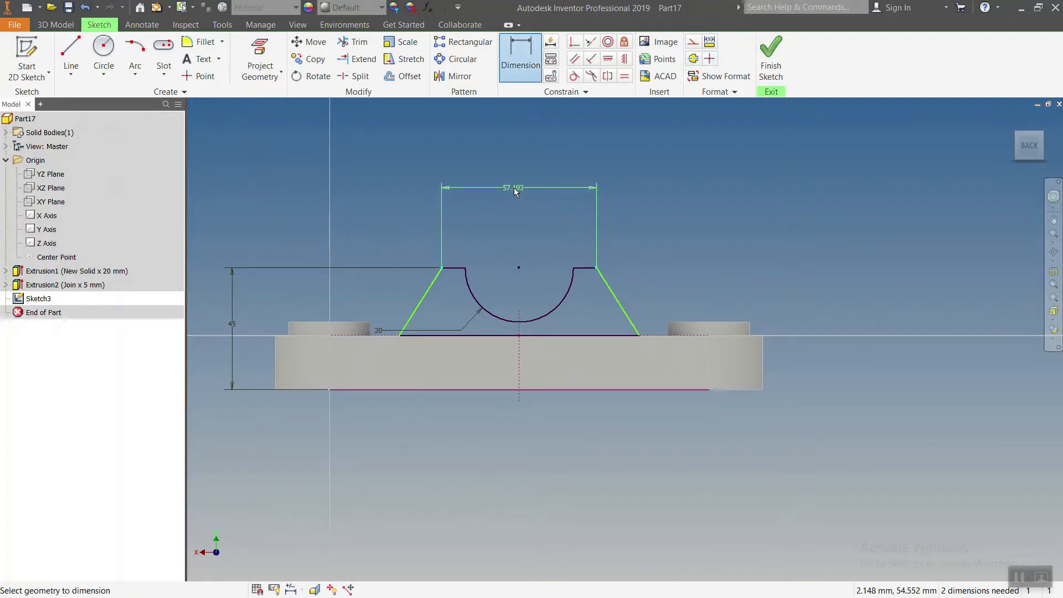
middle_drag(523, 171, 539, 180)
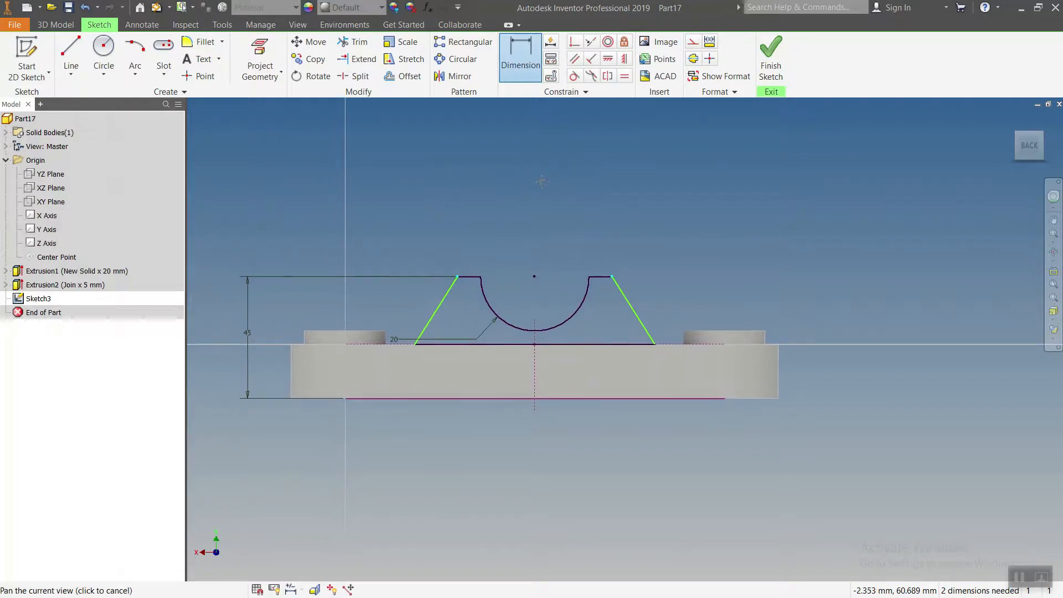
key(Escape)
Step: Dimension the short top flat between the slanted side and the notch as 7.5 mm
click(515, 59)
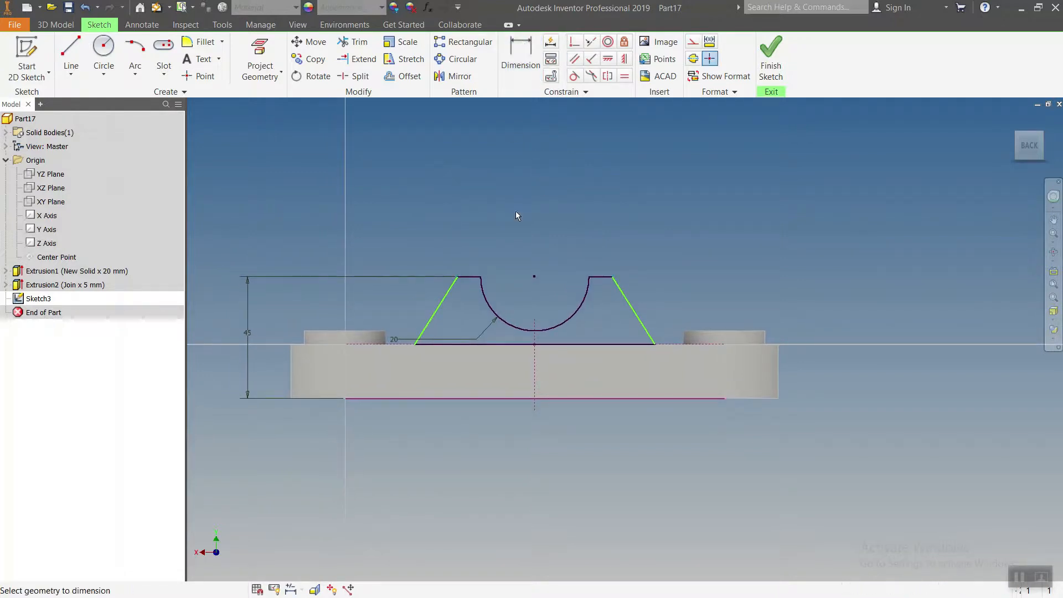
click(457, 276)
click(424, 238)
text(7.5)
key(Return)
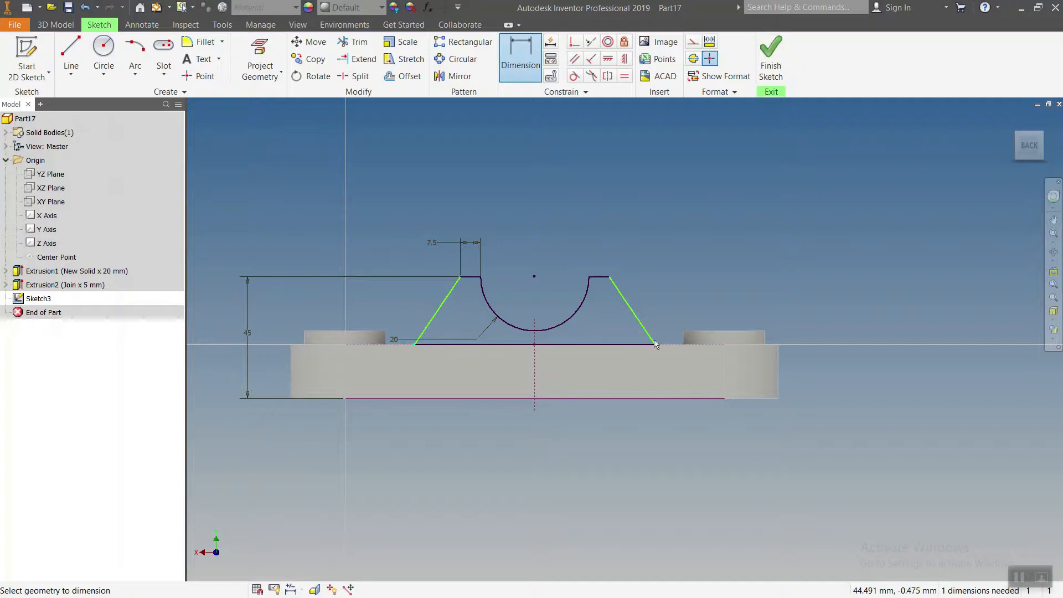
Step: Dimension the width of the trapezoid's bottom line as 100 mm
click(521, 448)
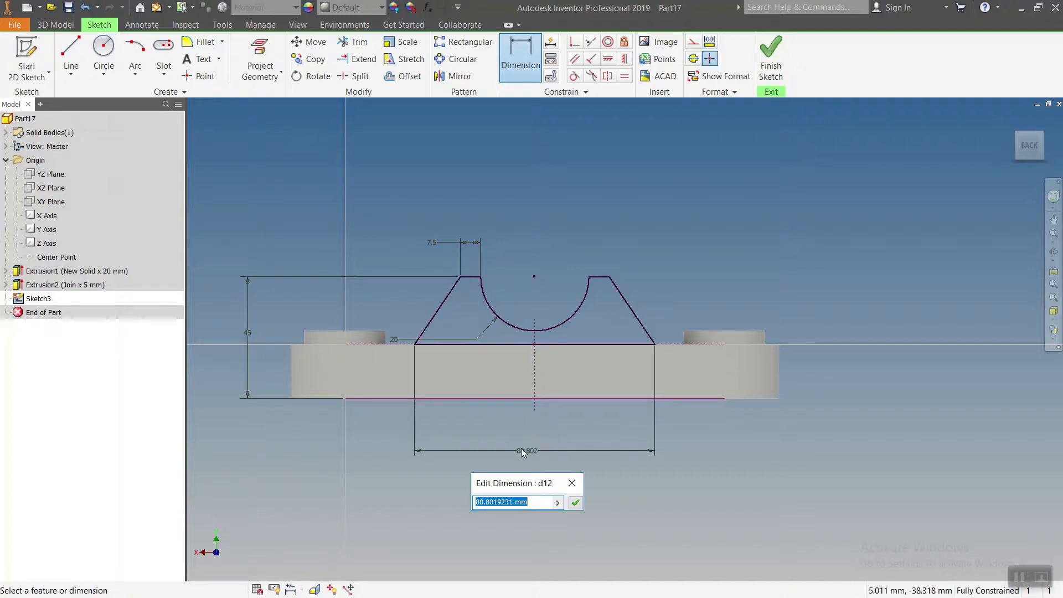
text(100)
key(Return)
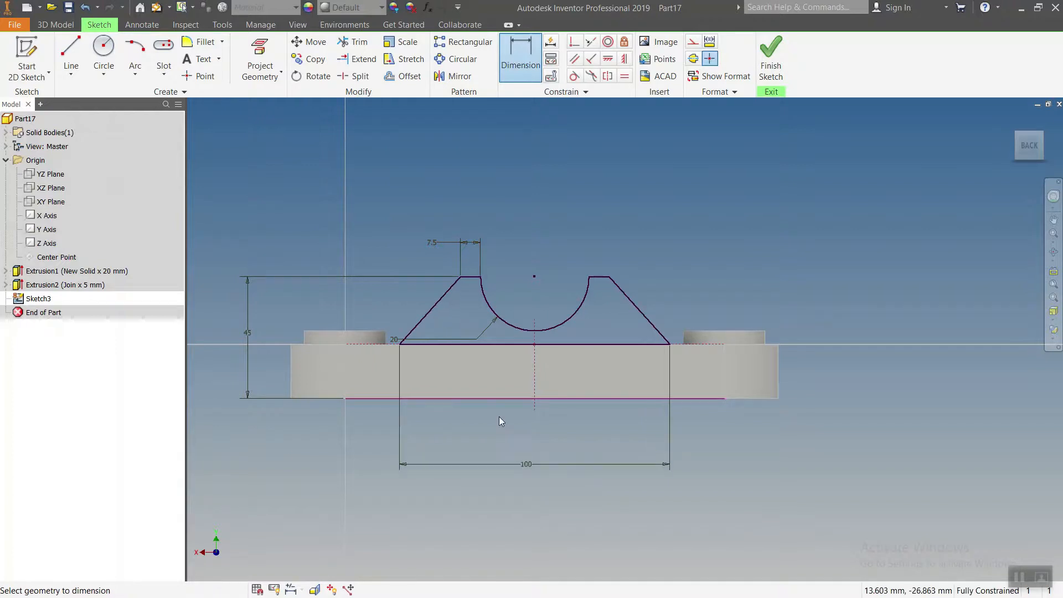
Step: Extrude the notched trapezoid 10 mm in the reversed direction, inward over the base plate, joining it to the body
mouse_move(580, 427)
middle_down()
mouse_move(599, 413)
mouse_move(610, 450)
middle_up()
mouse_move(610, 472)
middle_down()
mouse_move(607, 458)
mouse_move(640, 464)
mouse_move(616, 456)
mouse_move(639, 470)
middle_up()
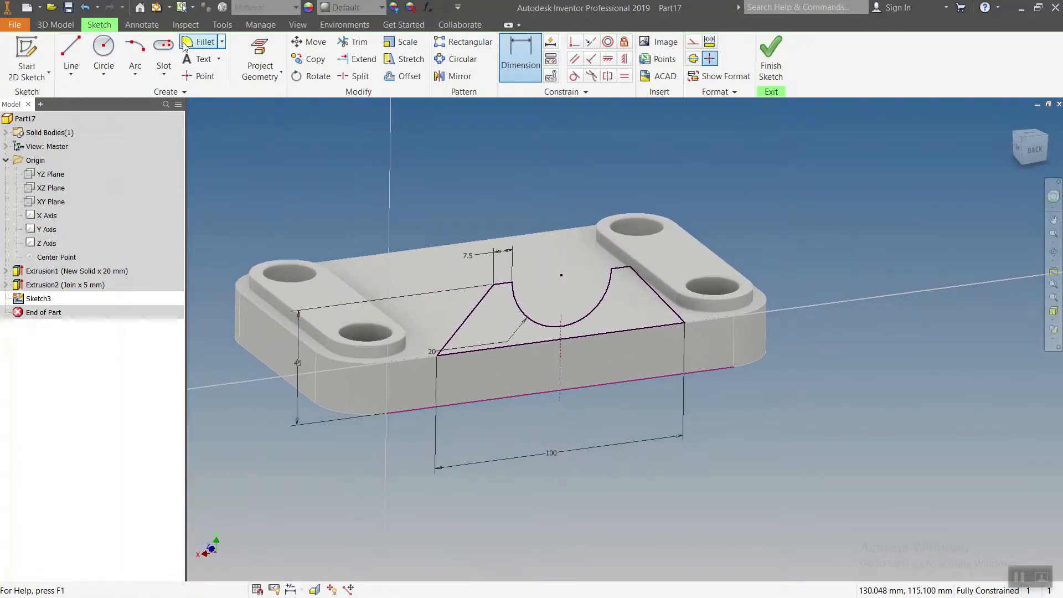
click(56, 24)
click(72, 51)
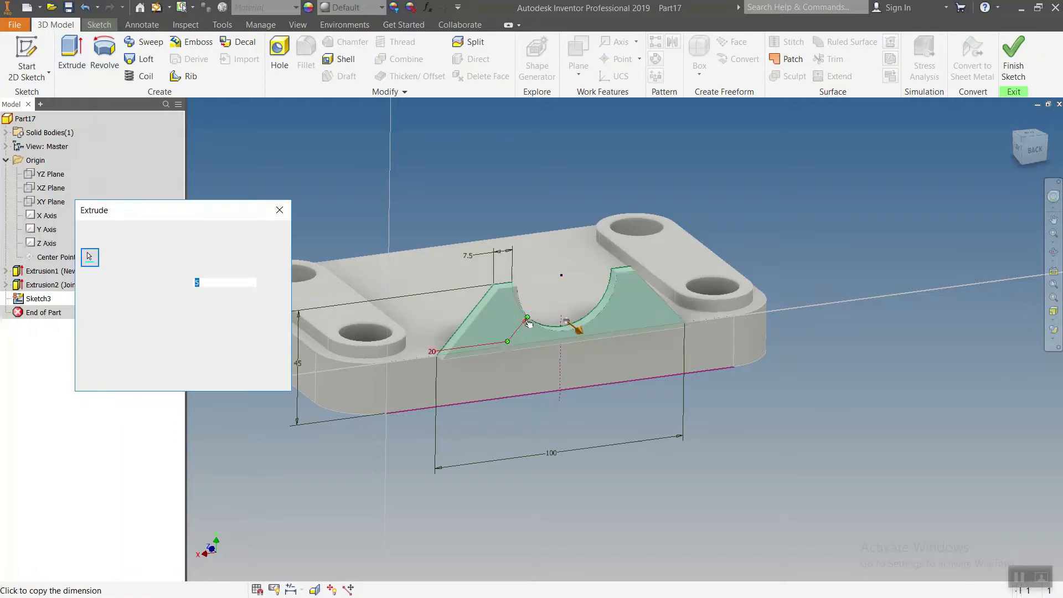
click(220, 304)
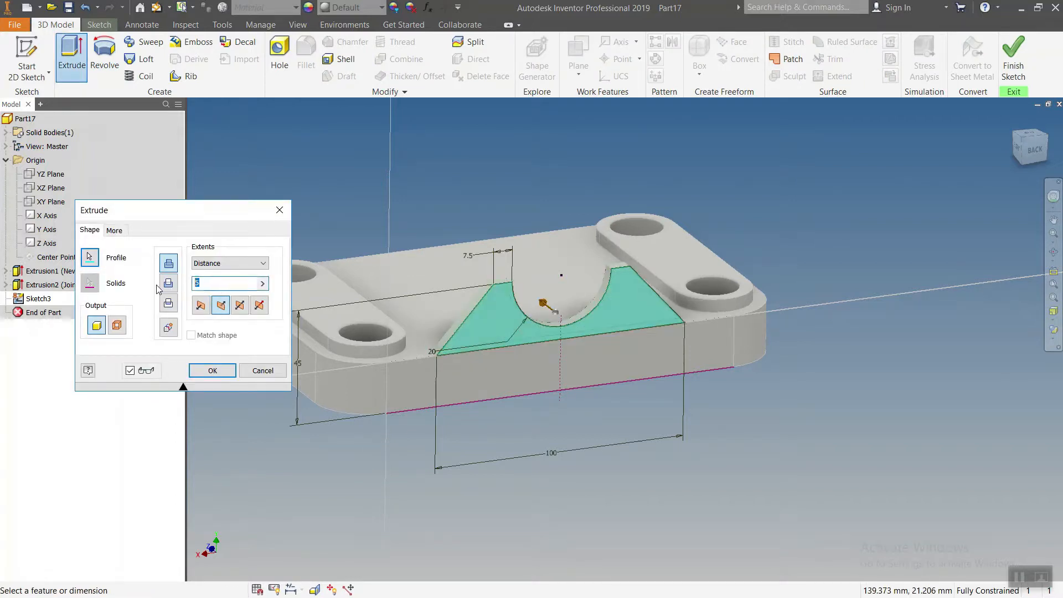
click(226, 373)
Step: Start a new 2D sketch on the base plate's front side face, opposite the extruded wall
mouse_move(402, 335)
middle_down()
mouse_move(516, 360)
mouse_move(596, 398)
mouse_move(565, 365)
mouse_move(497, 378)
mouse_move(754, 355)
middle_up()
mouse_move(642, 310)
shift+middle_down()
mouse_move(608, 304)
mouse_move(604, 338)
shift+middle_up()
click(27, 54)
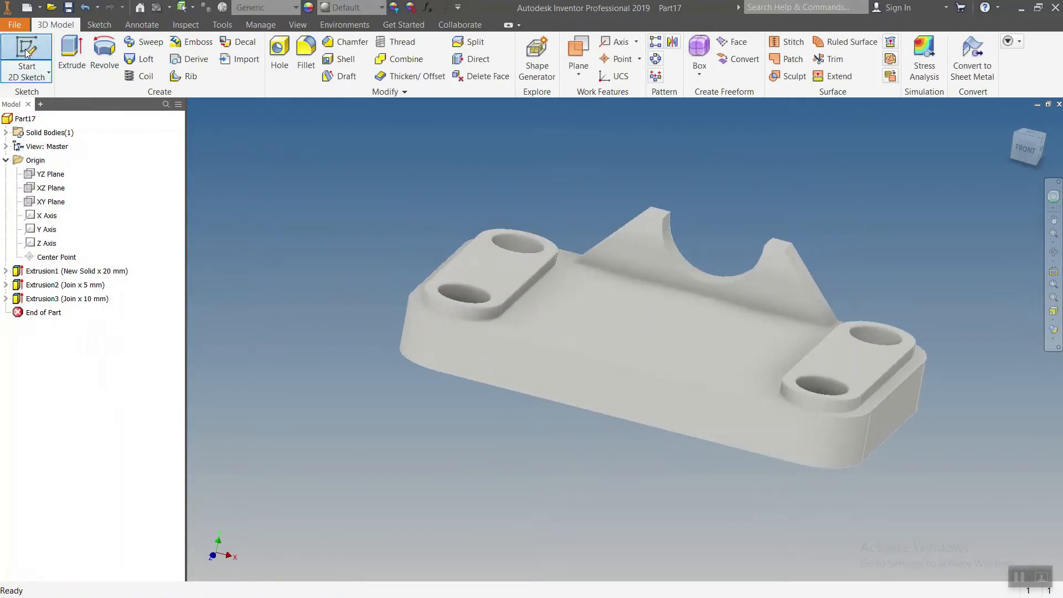
click(609, 377)
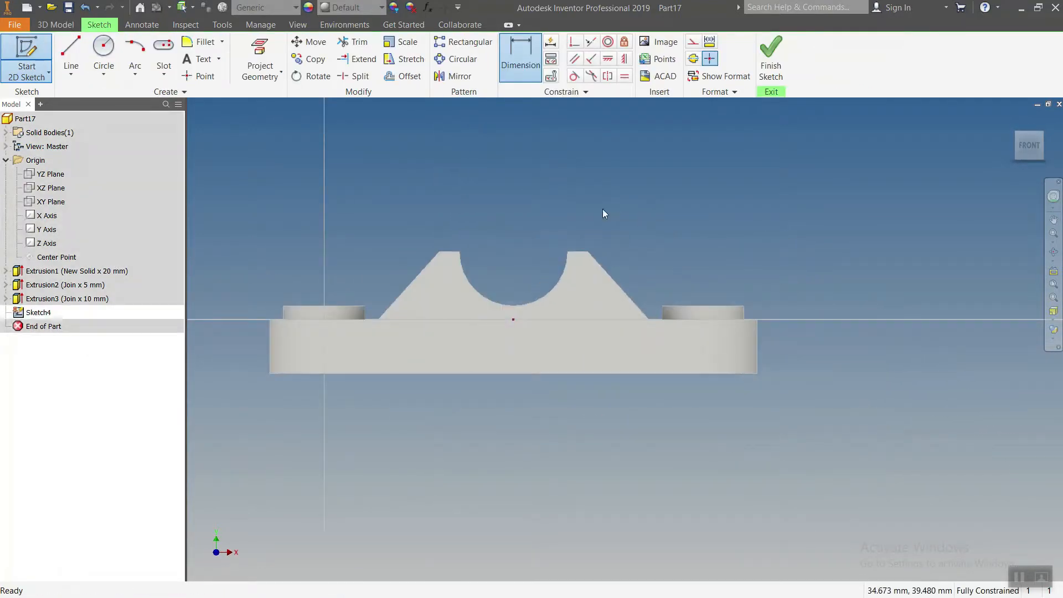
Step: Project the wall's notch arc into the sketch and convert it to construction geometry
click(257, 51)
click(469, 284)
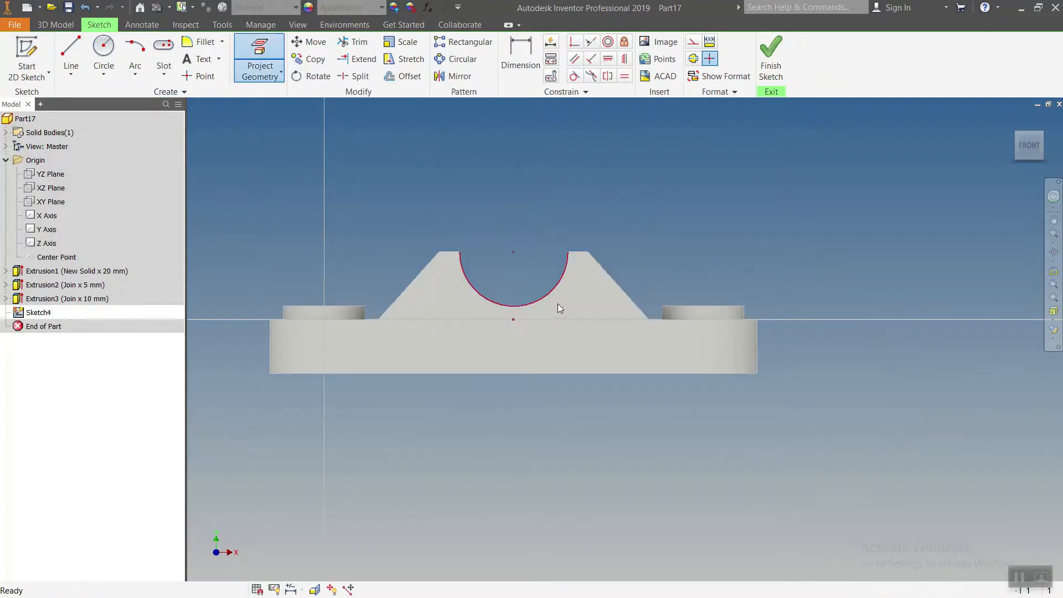
key(Escape)
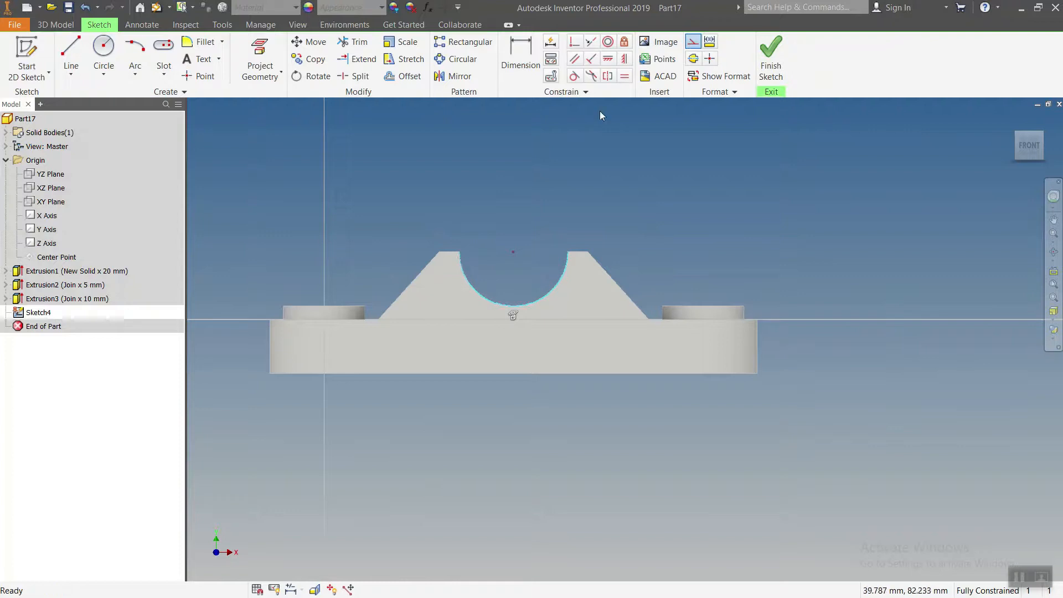
middle_drag(519, 193, 504, 208)
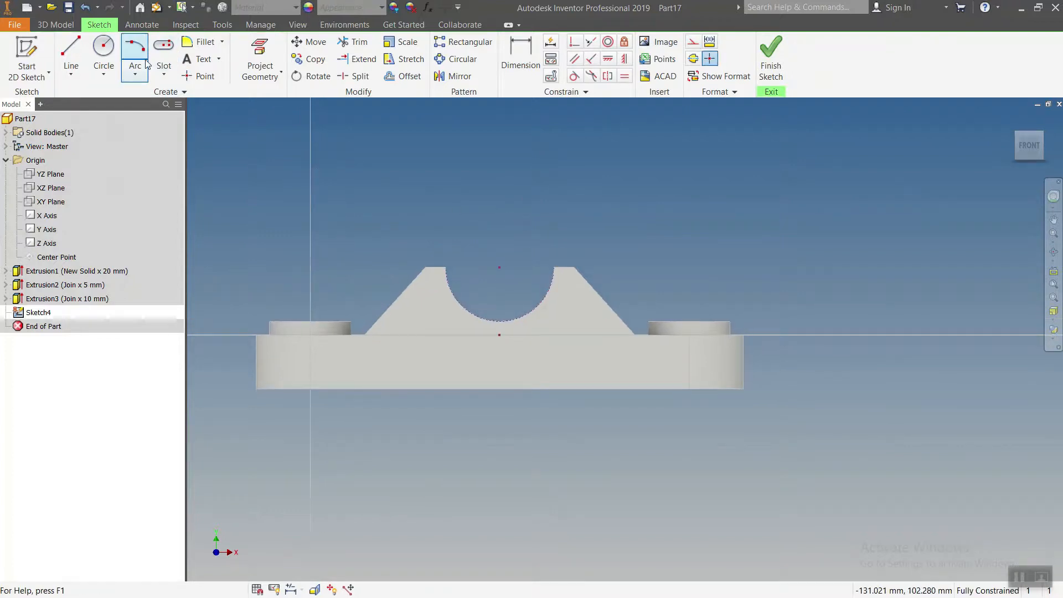
Step: Sketch a two-point rectangle about 47 mm wide around the notch, with its bottom side on the plate's top edge
click(219, 59)
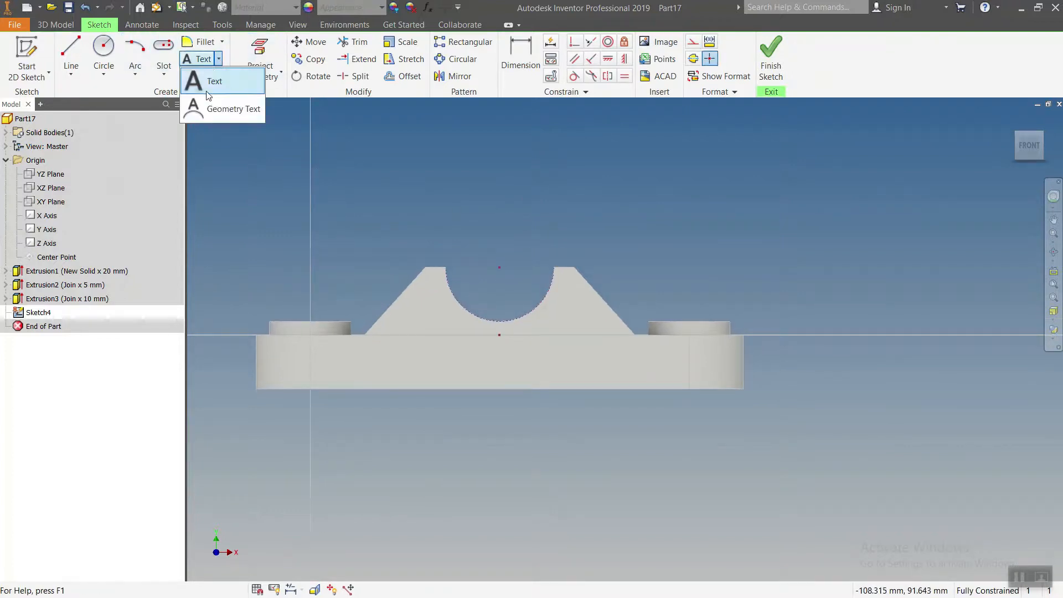
click(164, 74)
click(178, 99)
click(441, 193)
click(565, 335)
key(Escape)
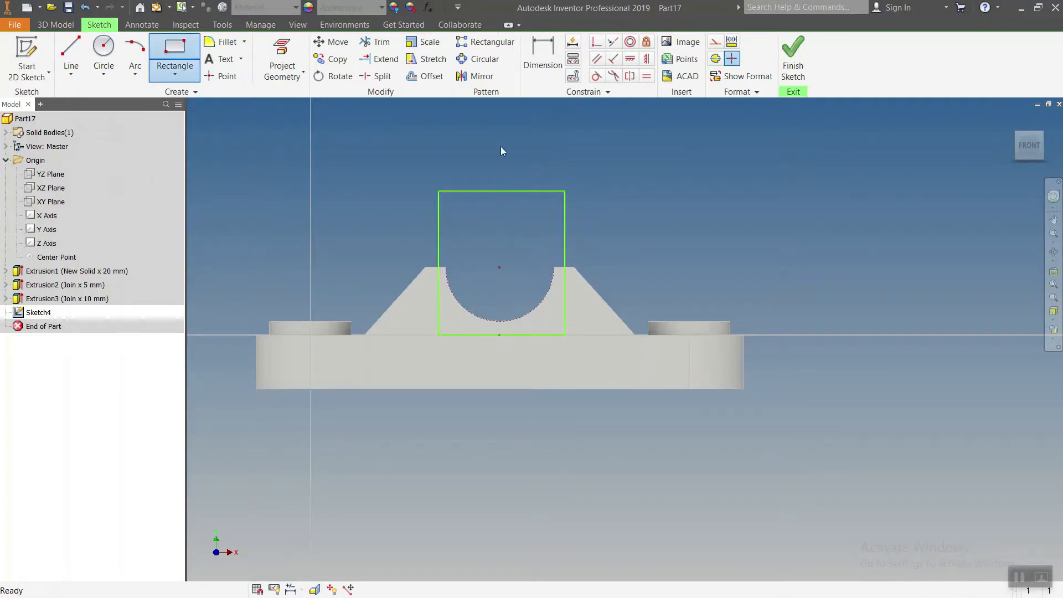
Step: Try to apply a coincident constraint between the rectangle's bottom line and the projected centre point
click(647, 59)
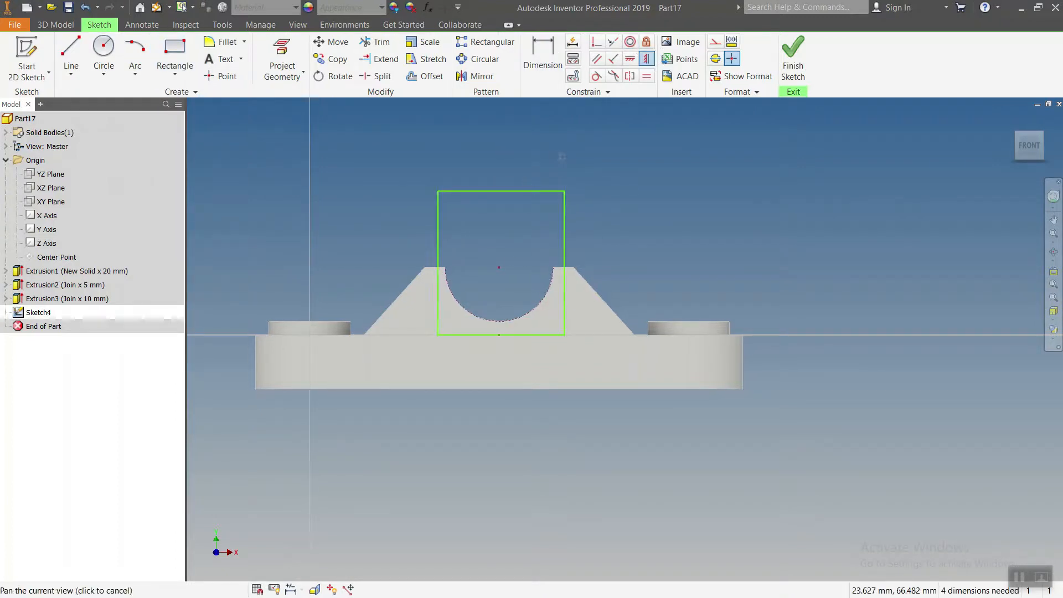
click(596, 43)
click(504, 333)
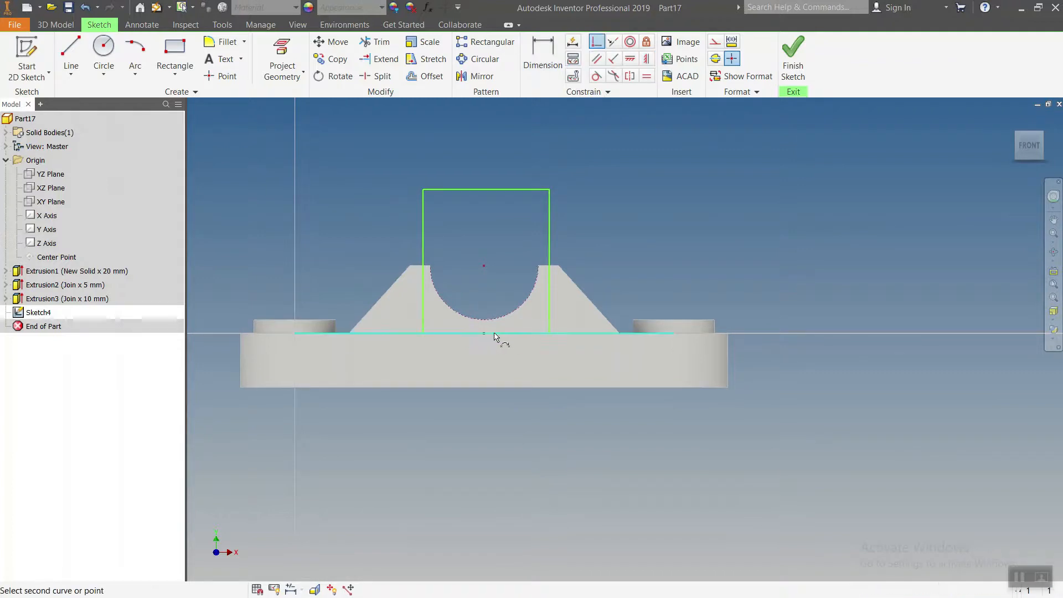
scroll(485, 335, up, 2)
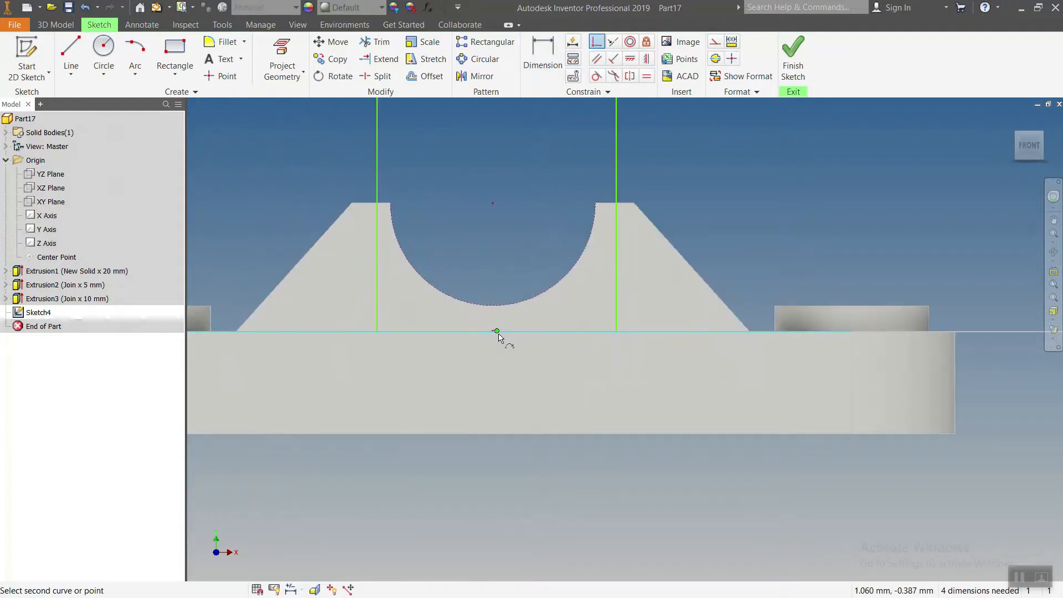
click(492, 332)
key(Return)
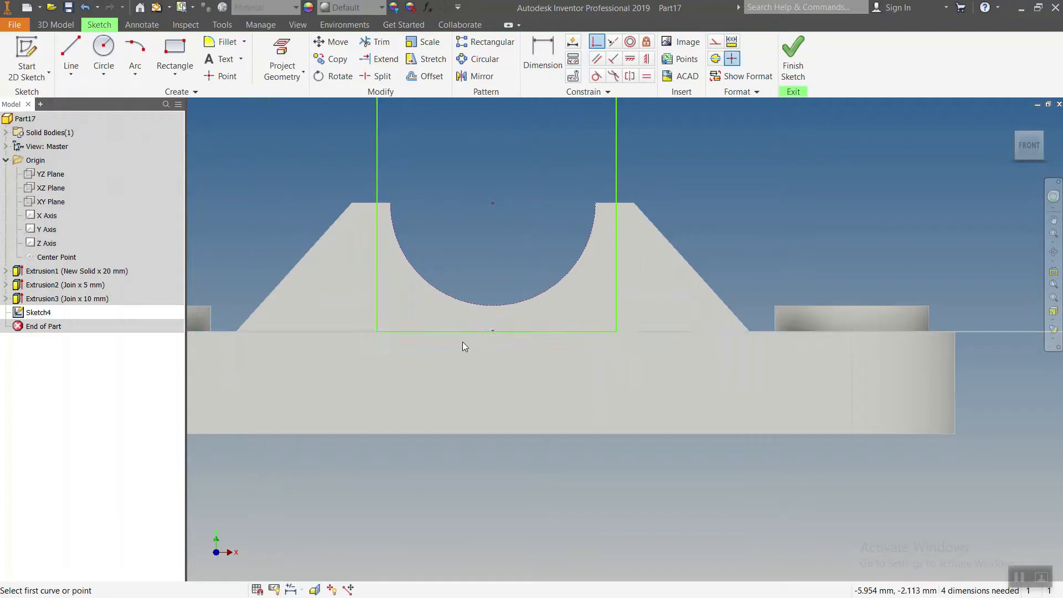
Step: Project the YZ plane into the sketch and convert the vertical line to construction geometry
scroll(373, 361, down, 2)
click(51, 174)
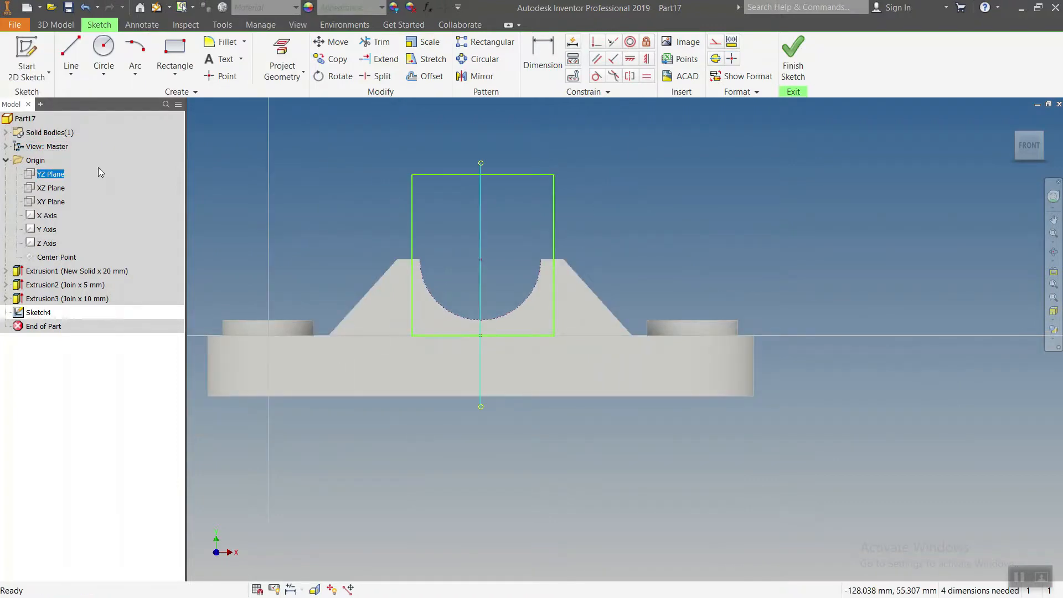
click(285, 49)
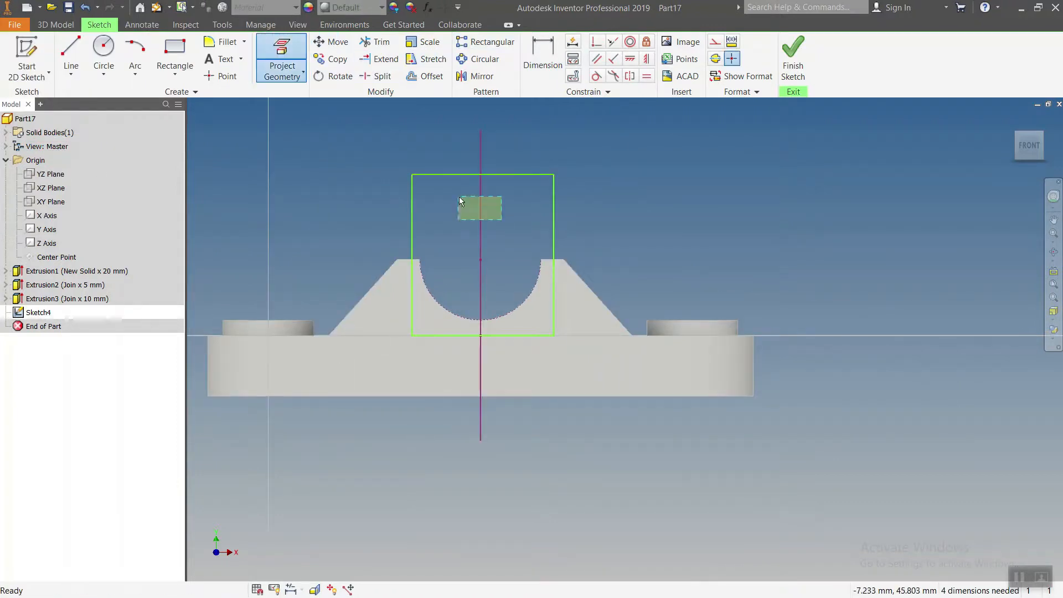
click(716, 43)
Step: Project the plate's top edge into the sketch and convert it to a construction line
click(282, 55)
click(581, 335)
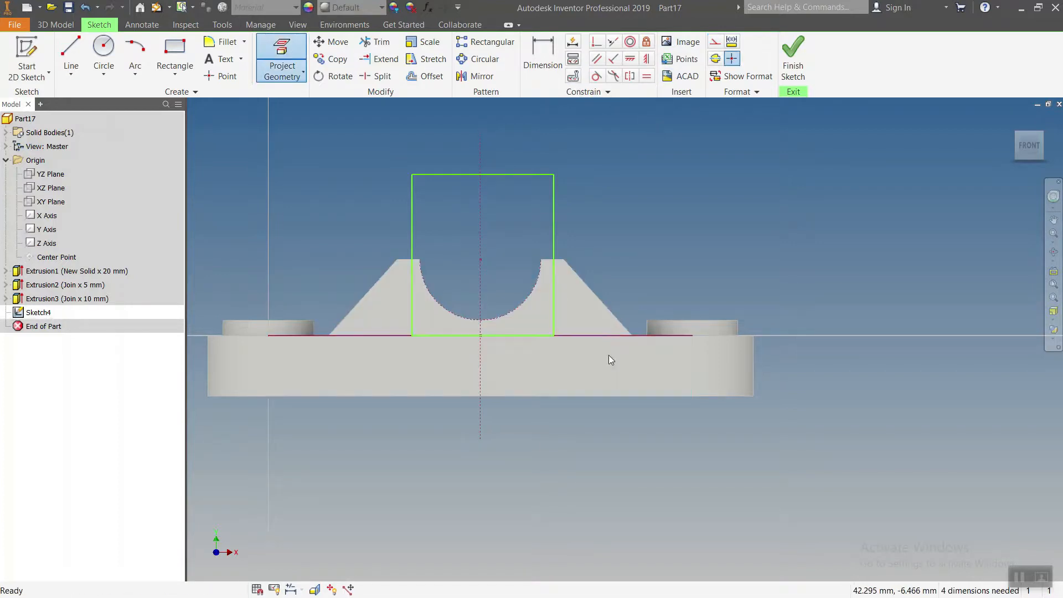
key(Escape)
click(594, 336)
click(730, 42)
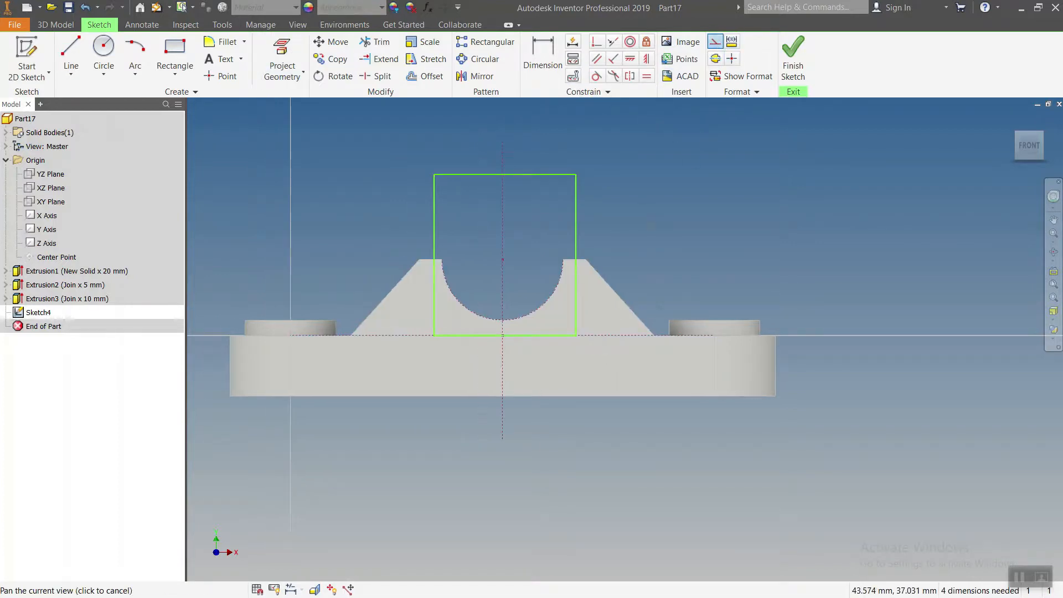
Step: Make the rectangle's bottom line collinear with the projected top edge of the plate
click(613, 43)
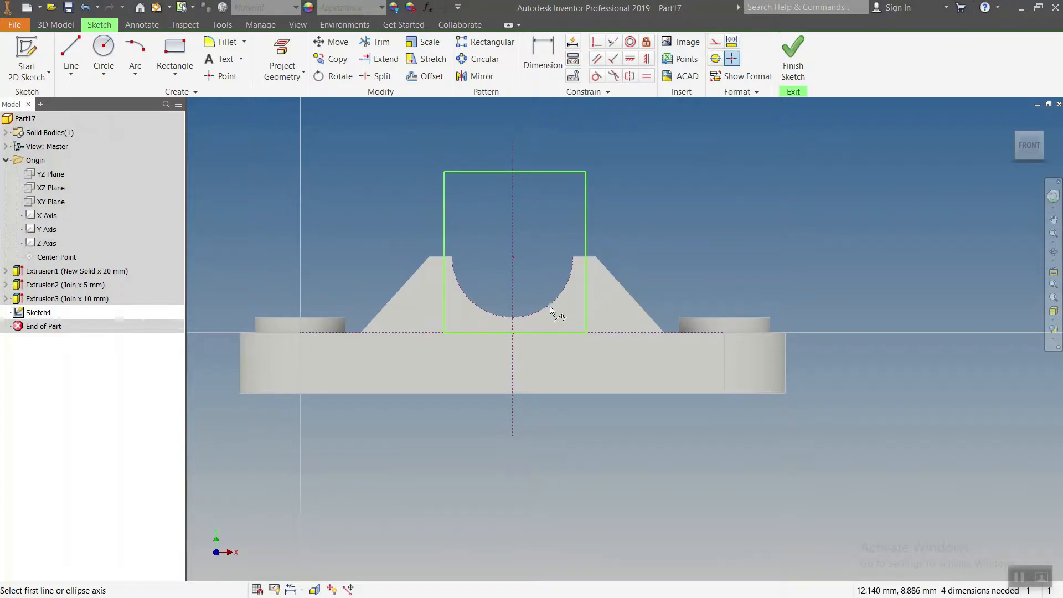
click(551, 334)
click(549, 332)
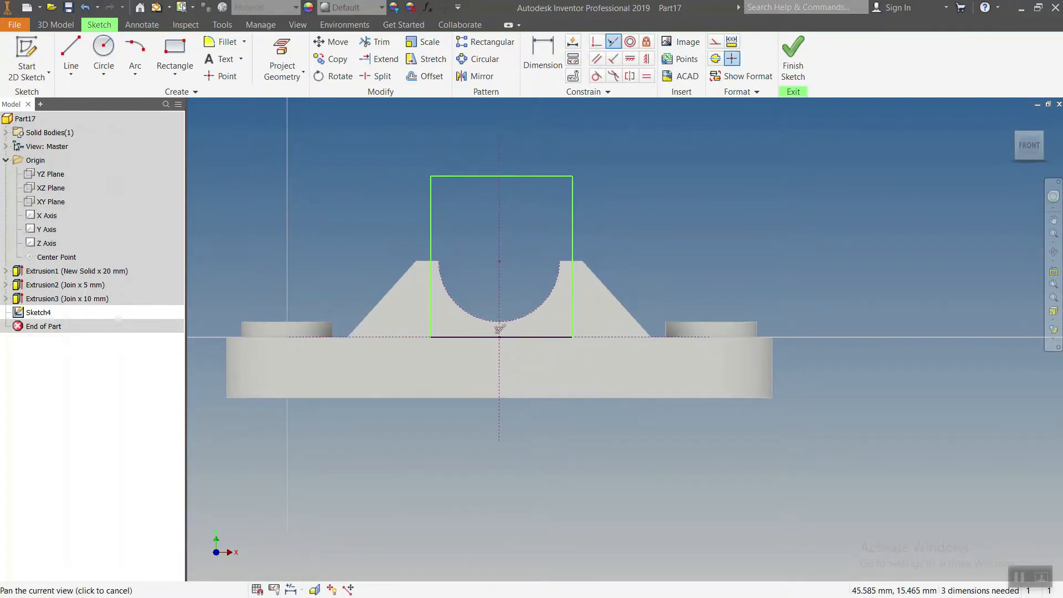
Step: Dimension the rectangle's width as 50 mm
click(534, 56)
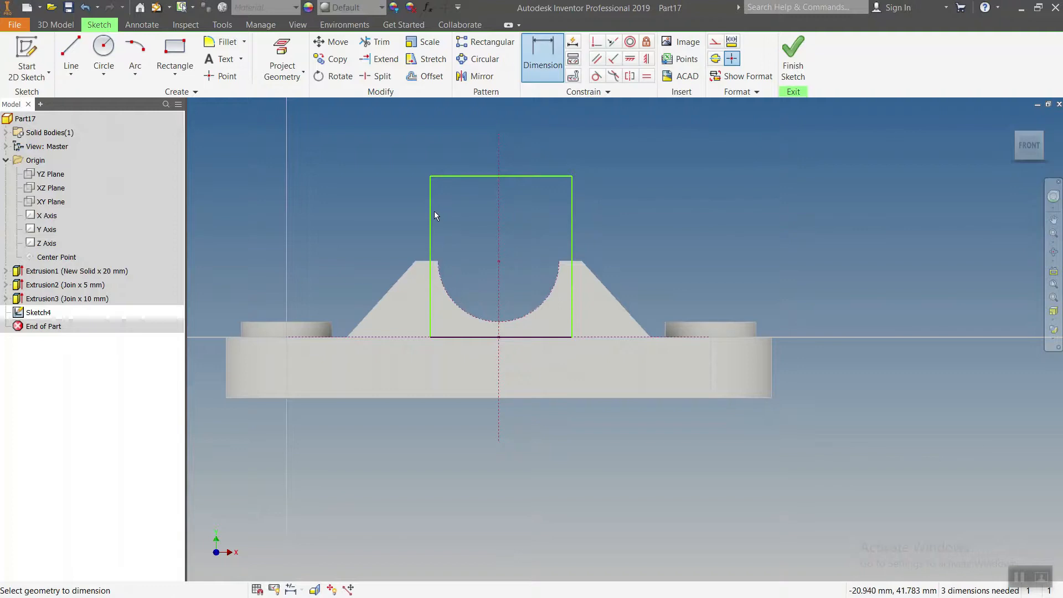
middle_drag(543, 168, 563, 197)
click(563, 220)
click(565, 170)
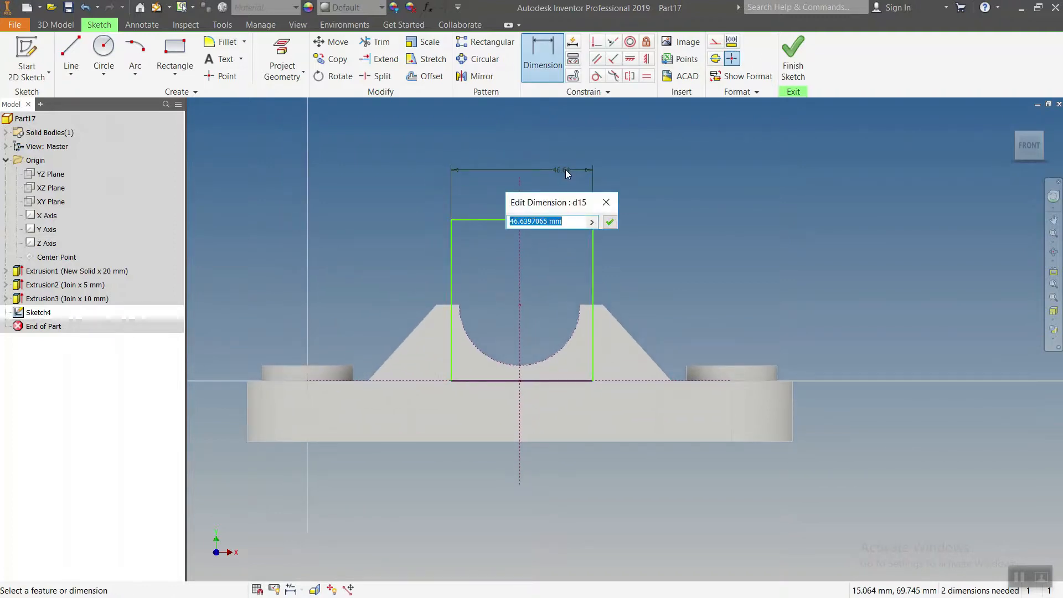
text(50)
key(Return)
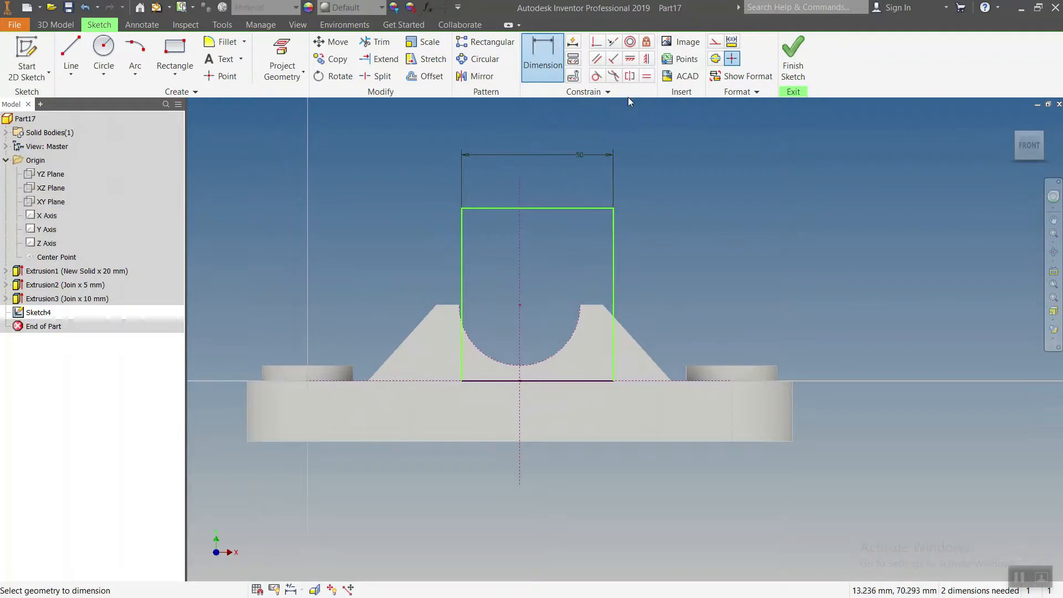
Step: Make the rectangle's two vertical sides symmetric about the vertical construction line
click(630, 76)
click(462, 248)
click(613, 250)
click(521, 247)
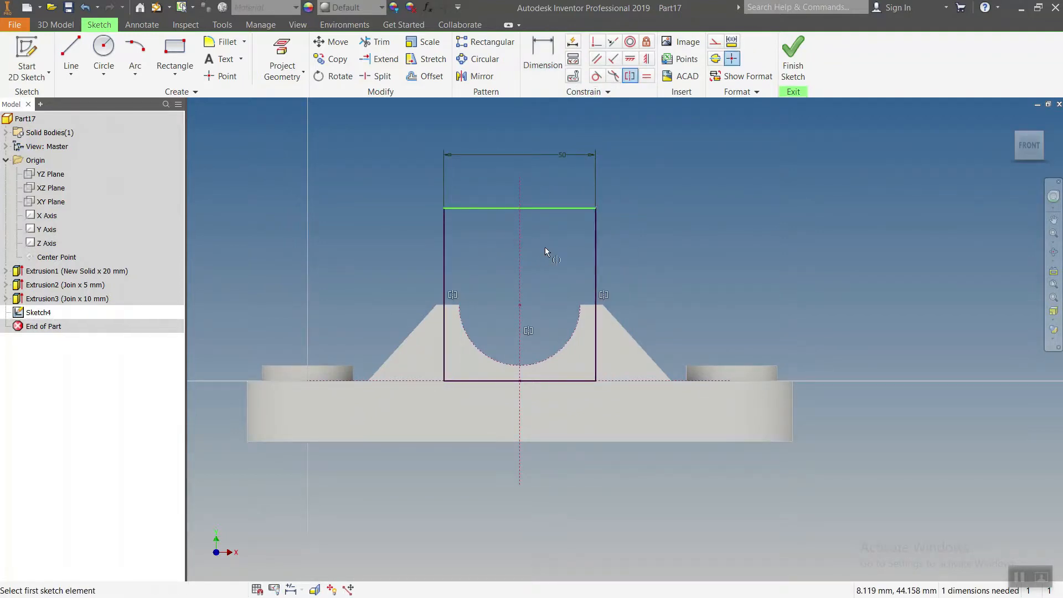
Step: Fillet the rectangle's two upper corners with a 25 mm radius to form a semicircular top
key(Escape)
click(229, 48)
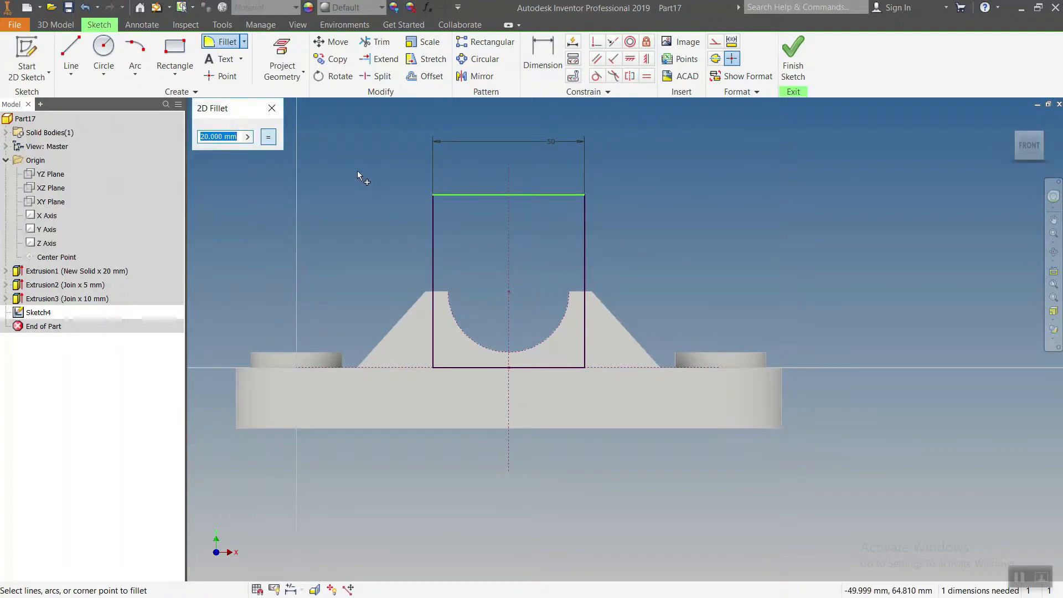
text(25)
click(445, 200)
click(566, 197)
click(586, 222)
middle_drag(609, 161, 627, 149)
key(Escape)
Step: Try to make the top arc's center coincident with the center point of the wall's notch
click(596, 43)
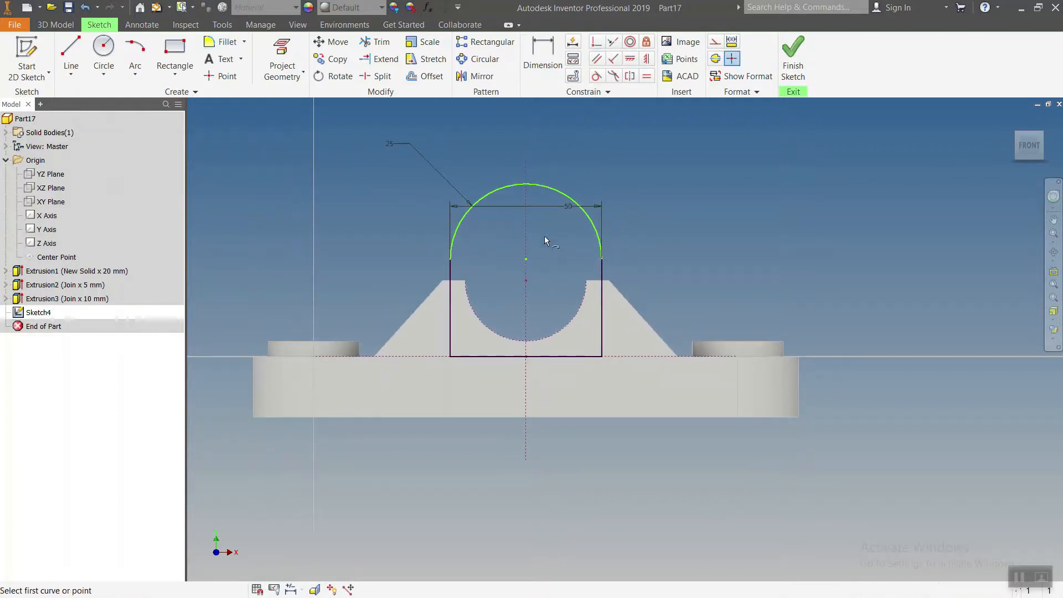
click(527, 258)
click(526, 280)
key(Escape)
drag(526, 259, 527, 281)
key(Escape)
middle_drag(554, 272, 574, 241)
Step: Dimension the height of the arc's center above the base plate's bottom edge as 45 mm
key(d)
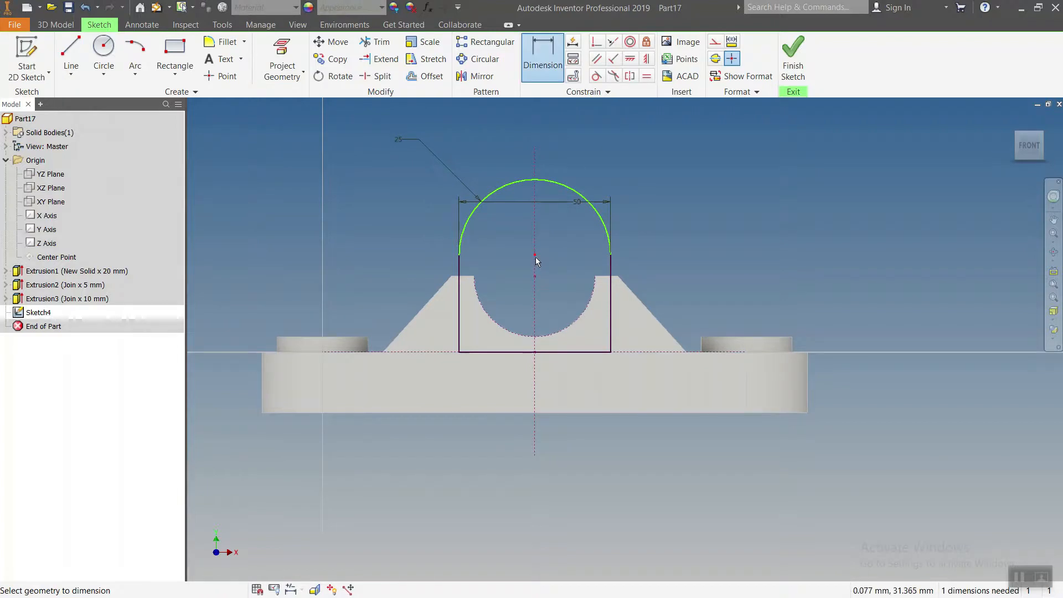
middle_drag(557, 293, 583, 300)
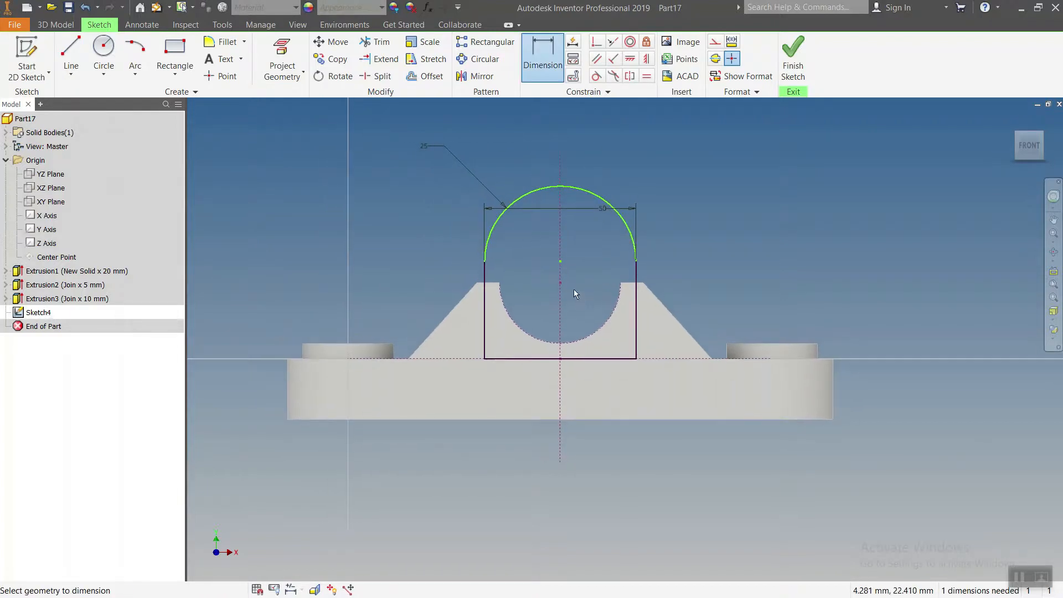
click(560, 262)
click(415, 420)
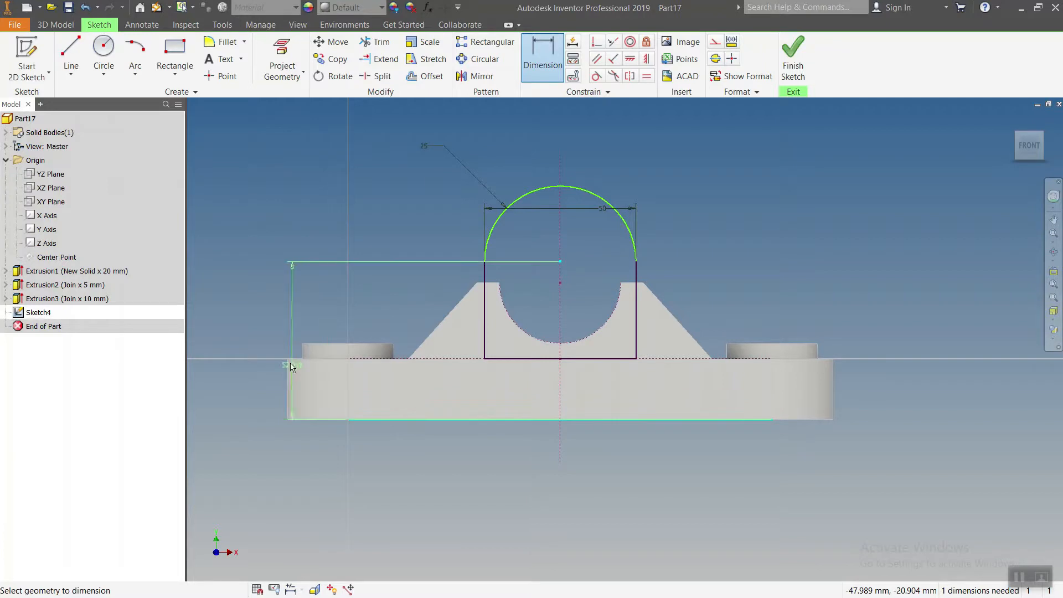
click(227, 353)
text(45)
key(Return)
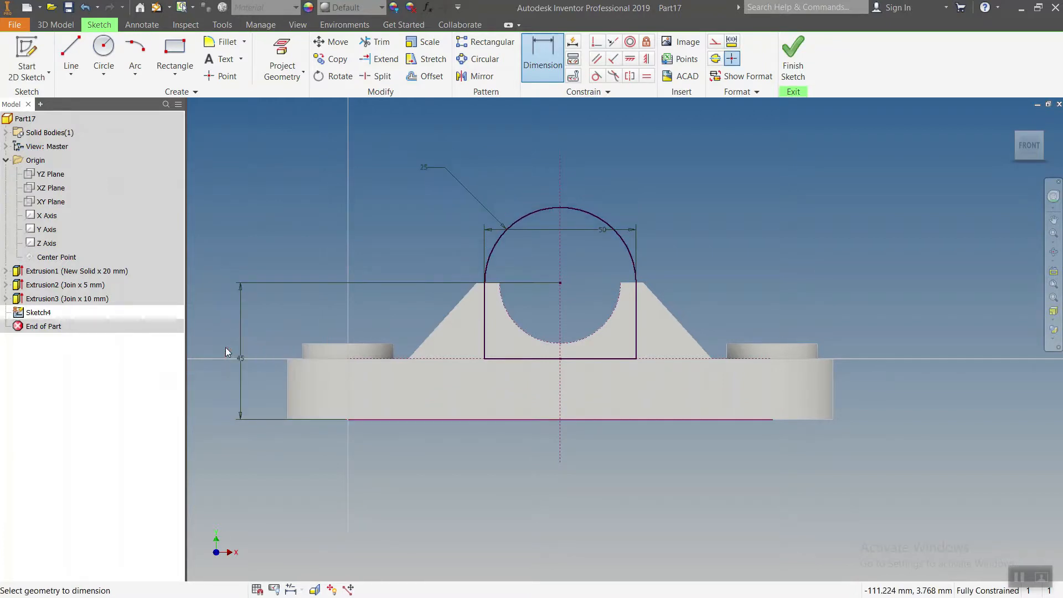
Step: Draw a 40 mm diameter circle centered on the arc's center and finish the sketch
click(104, 51)
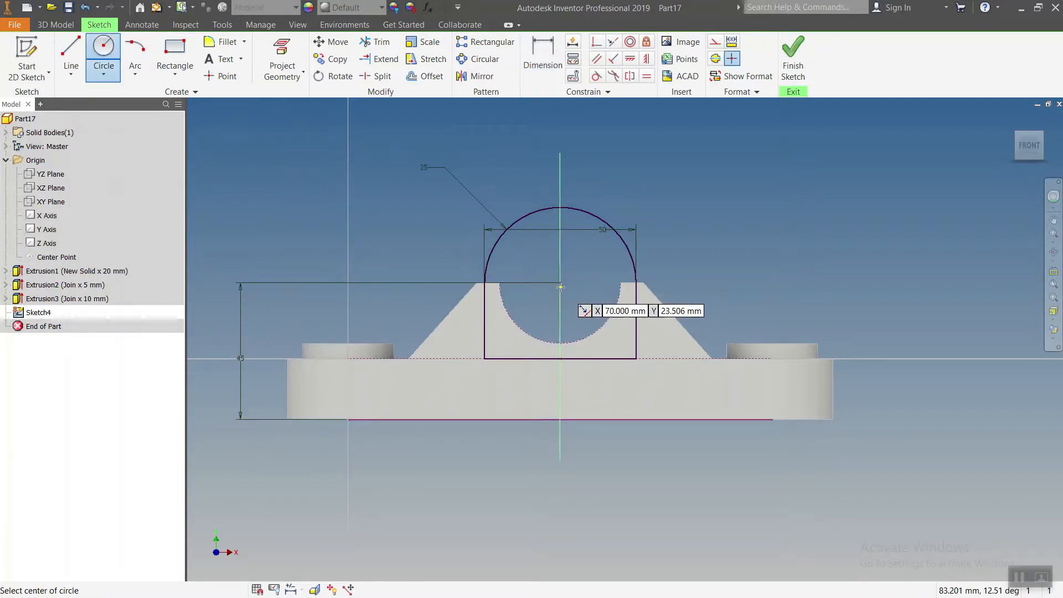
click(560, 284)
click(619, 299)
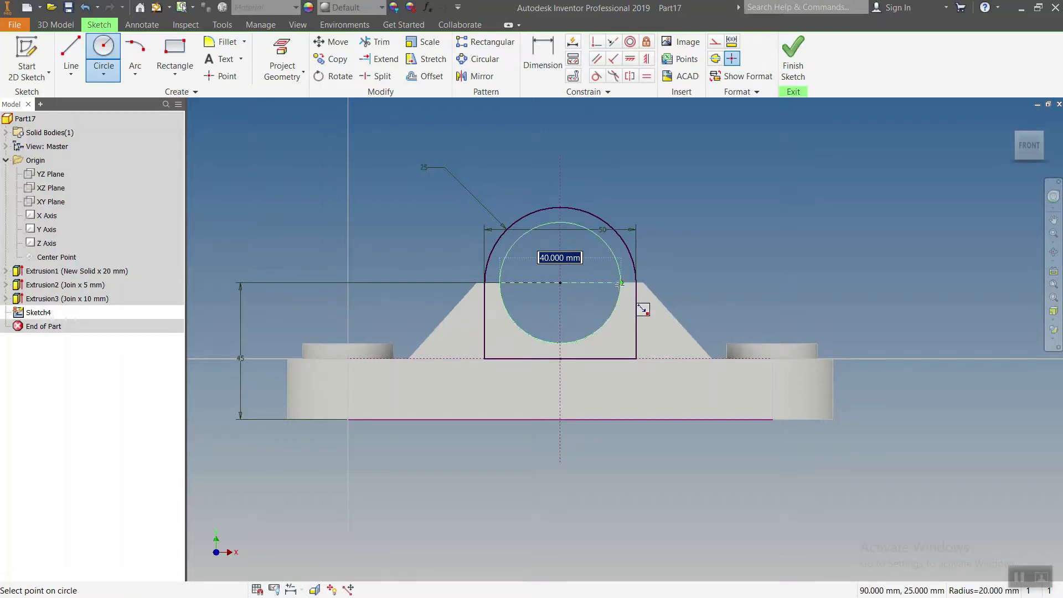
key(Escape)
click(793, 55)
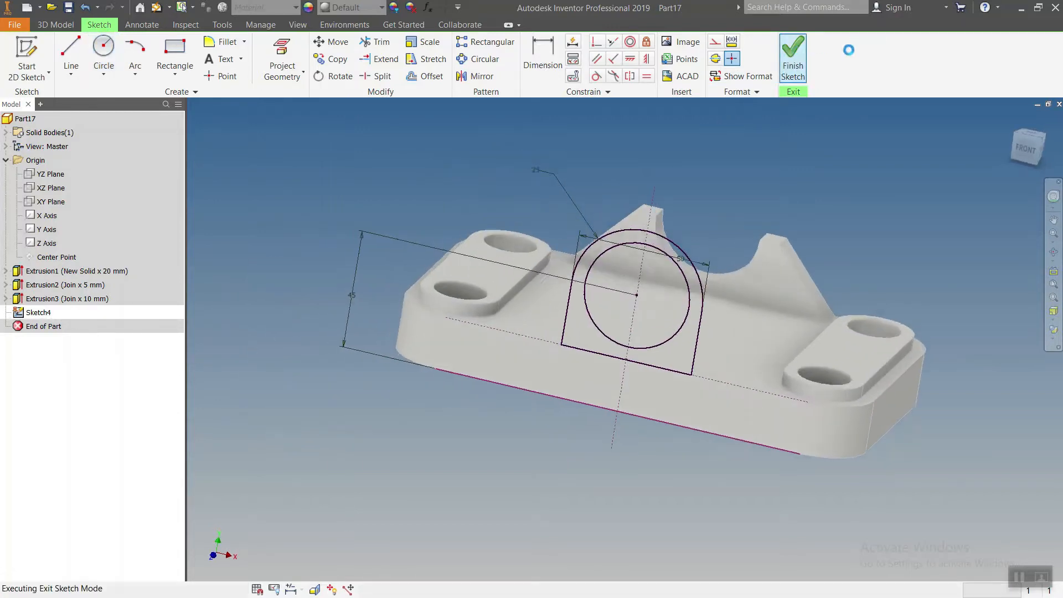
Step: Extrude the rounded profile around the circle 40 mm inward over the plate, joining it to the body
shift+middle_drag(783, 293, 773, 330)
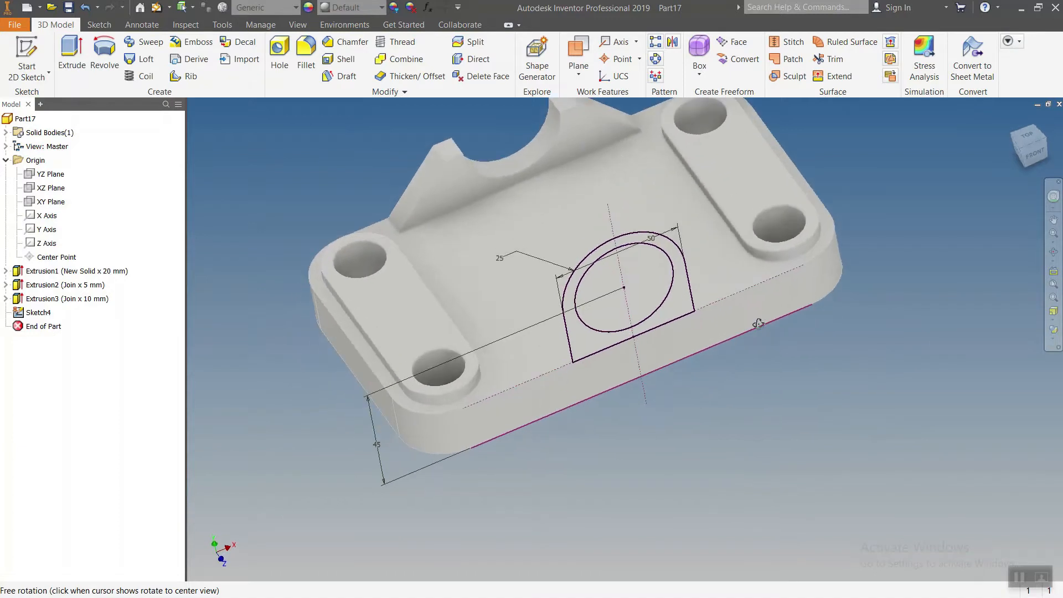
click(70, 53)
middle_drag(761, 367, 807, 346)
click(645, 337)
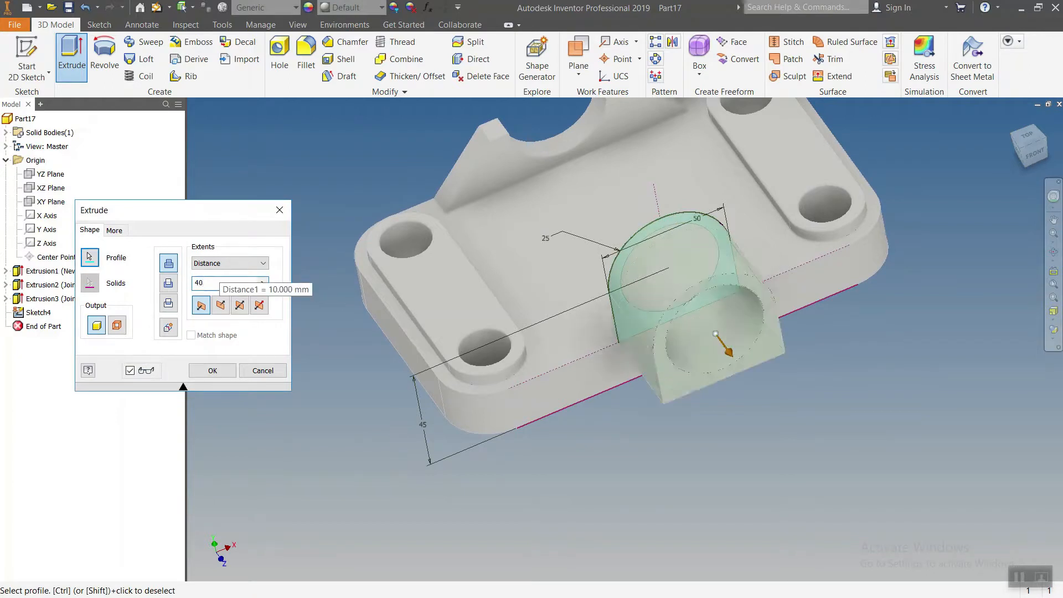
click(221, 305)
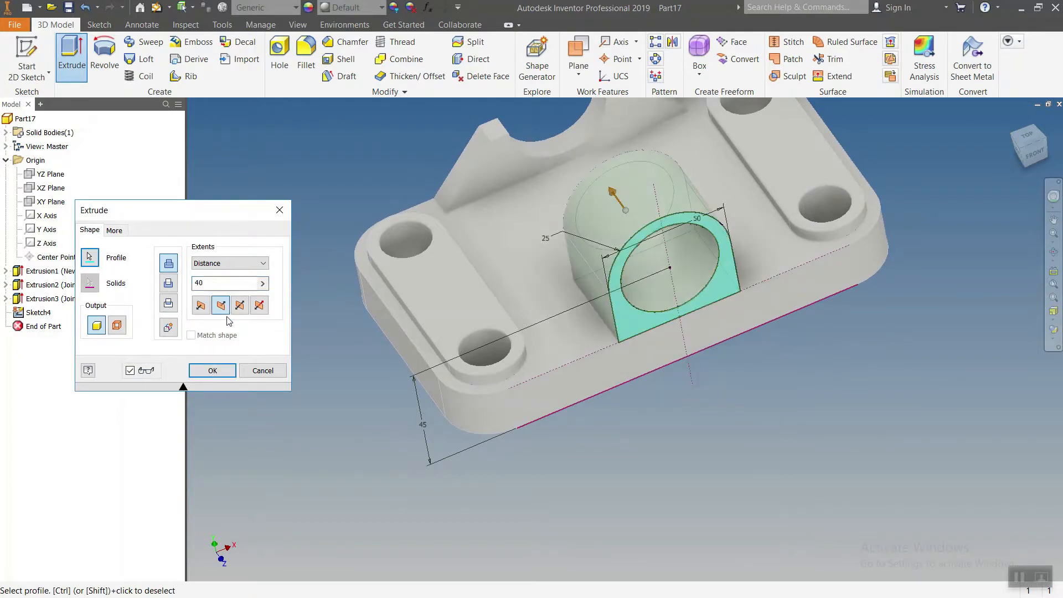
click(221, 372)
Step: Select the two edges where the bored body's sides meet the plate for a 5 mm fillet
shift+middle_drag(413, 368, 372, 244)
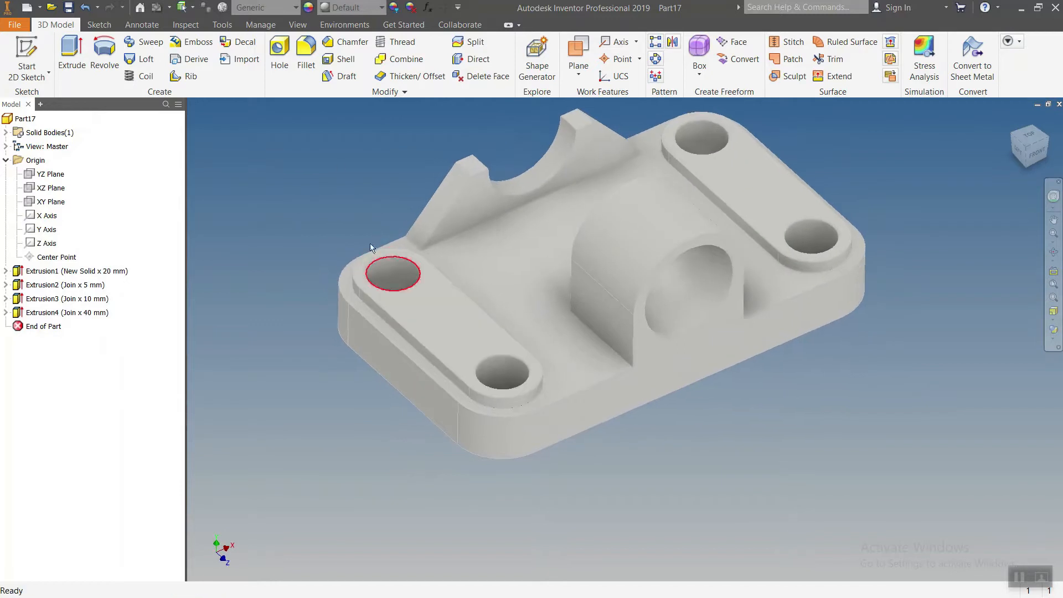
click(306, 55)
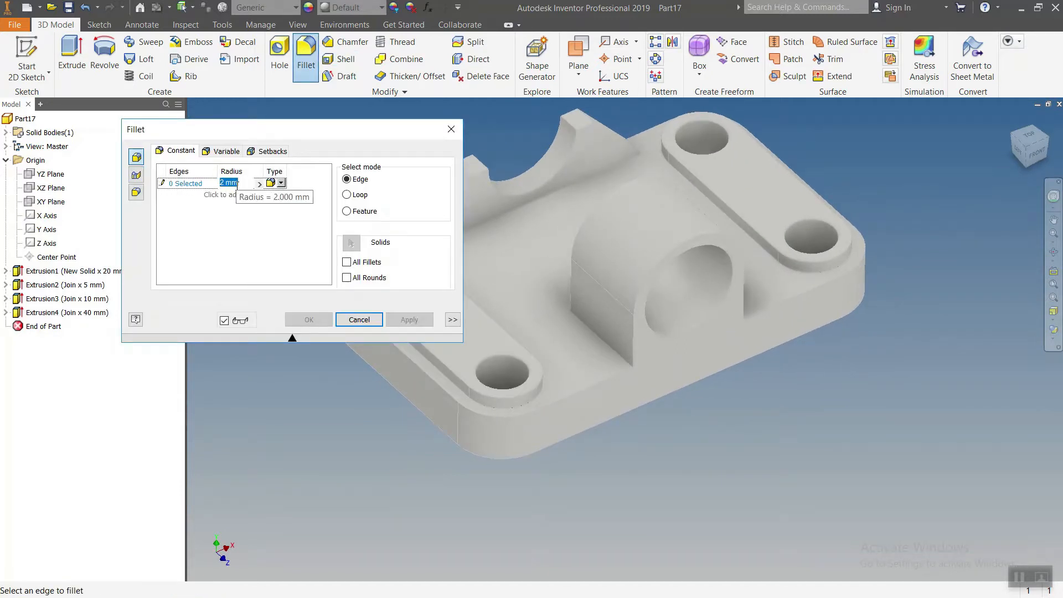
click(591, 332)
shift+middle_drag(590, 332, 806, 240)
click(801, 255)
shift+middle_drag(577, 383, 672, 378)
mouse_move(614, 403)
middle_down()
mouse_move(633, 401)
mouse_move(625, 410)
middle_up()
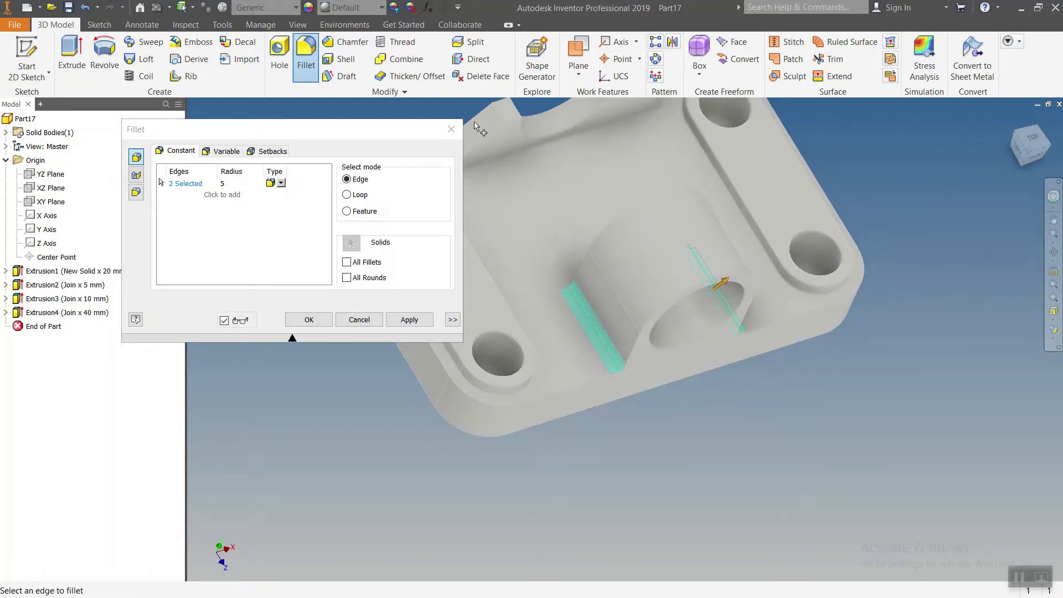
Step: Add a 3 mm fillet set along the edges around both slot pads and apply the fillets
click(227, 196)
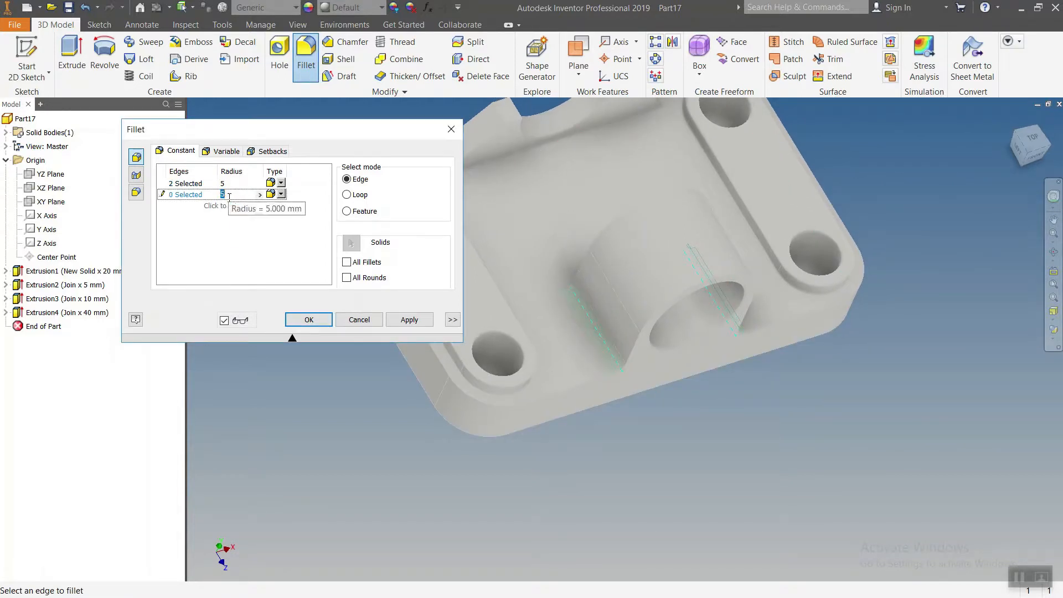
click(484, 392)
scroll(616, 409, up, 4)
shift+middle_drag(637, 421, 624, 414)
scroll(682, 367, down, 4)
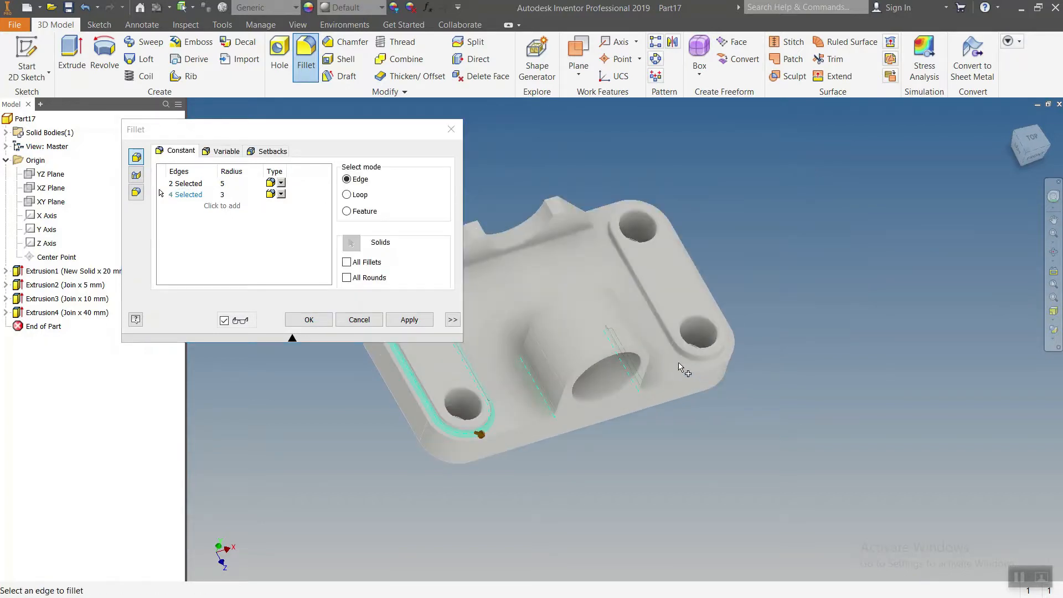
click(683, 362)
middle_drag(504, 444, 441, 453)
click(408, 321)
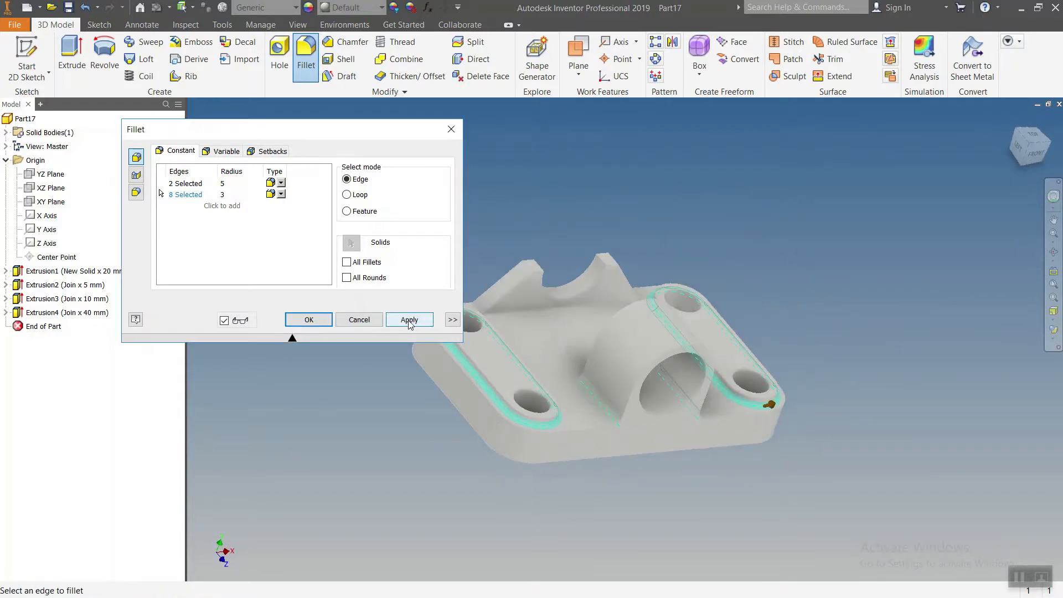
click(409, 321)
Step: Save the part in a new folder named H3 inside Assembly Exercise, with a file name beginning "part h"
middle_drag(475, 429, 540, 407)
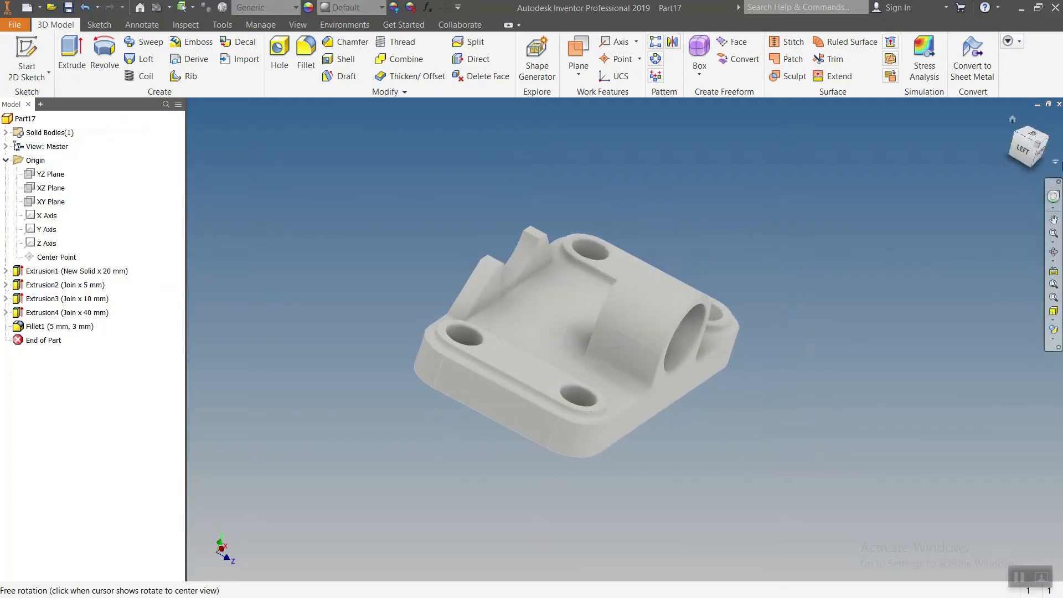
click(1036, 149)
key(ctrl+s)
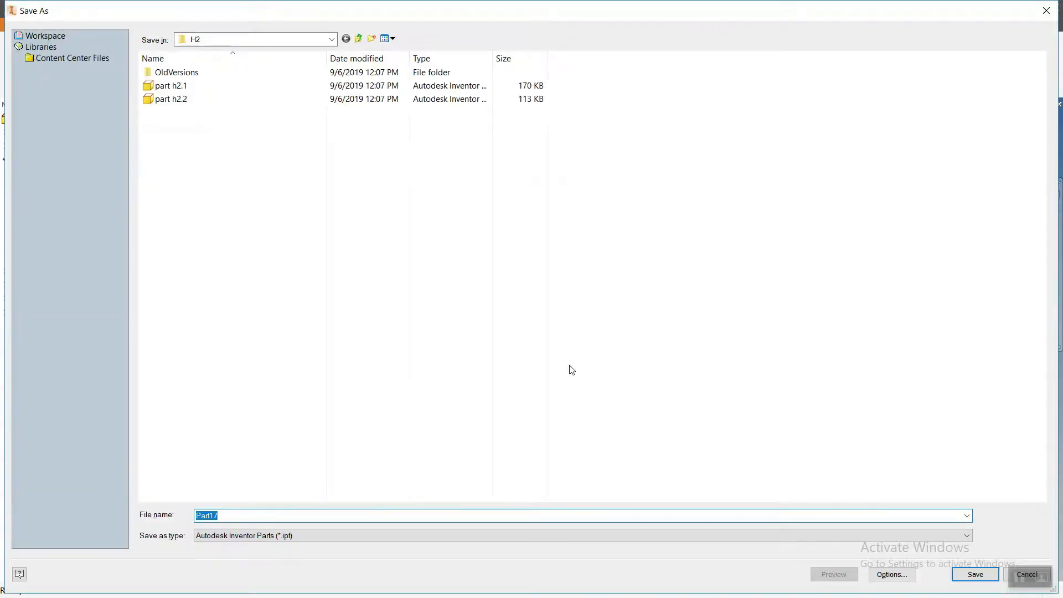
click(359, 39)
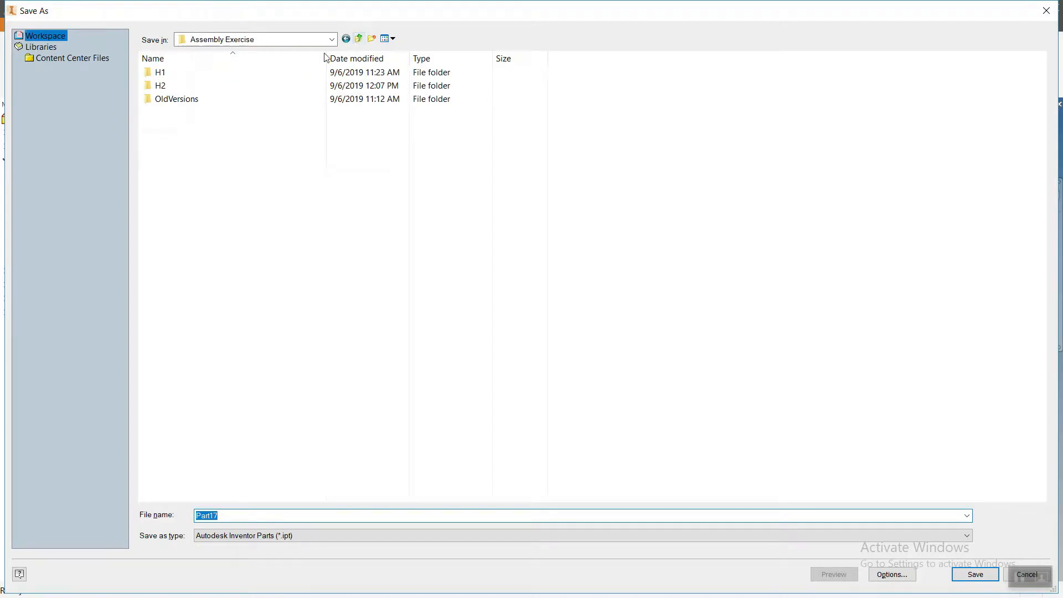
click(370, 40)
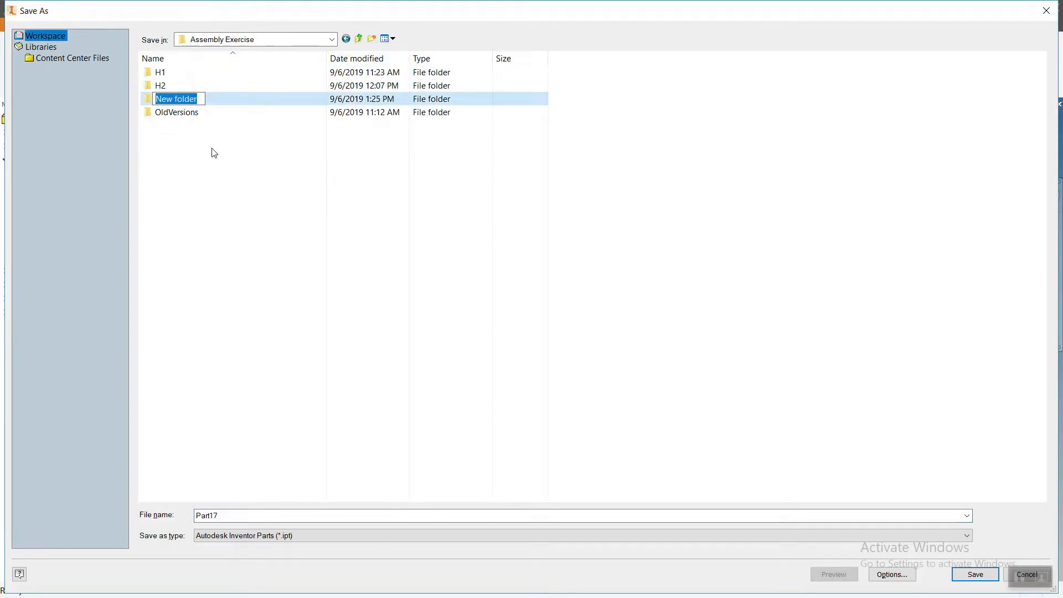
text(H3)
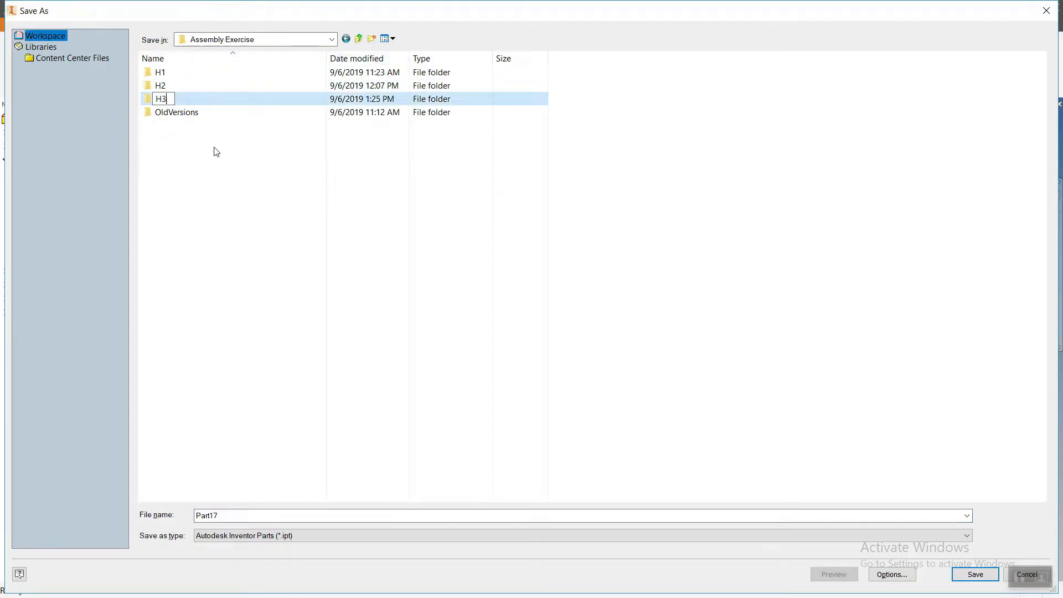
key(Return)
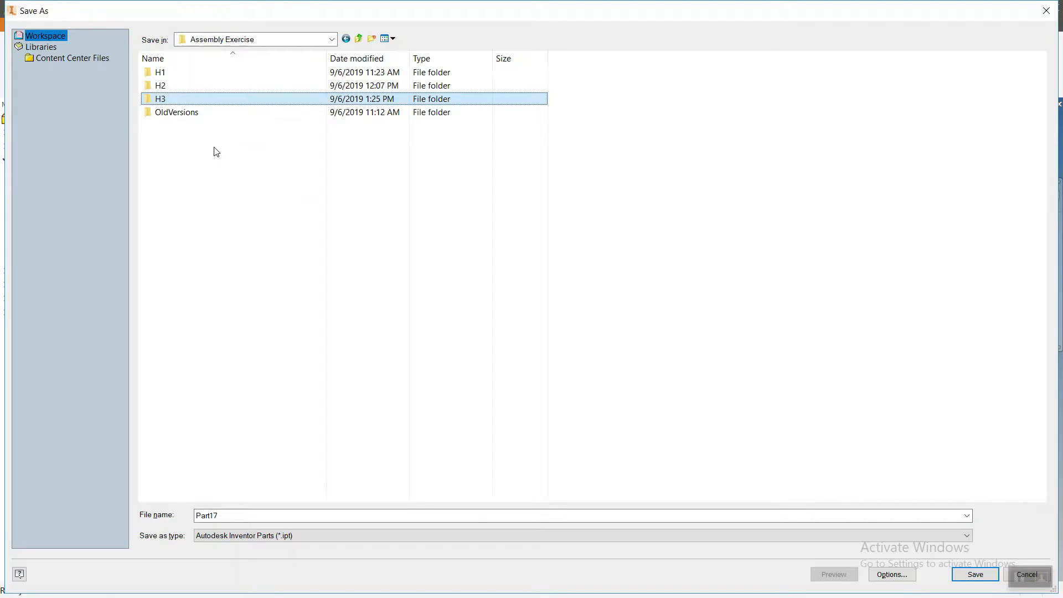
double_click(191, 99)
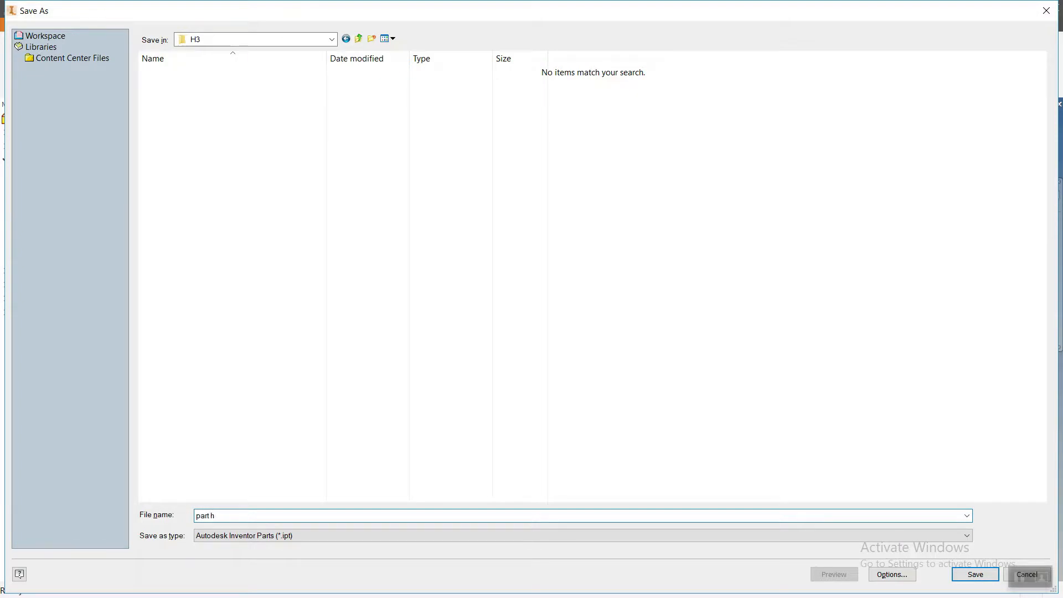
key(Return)
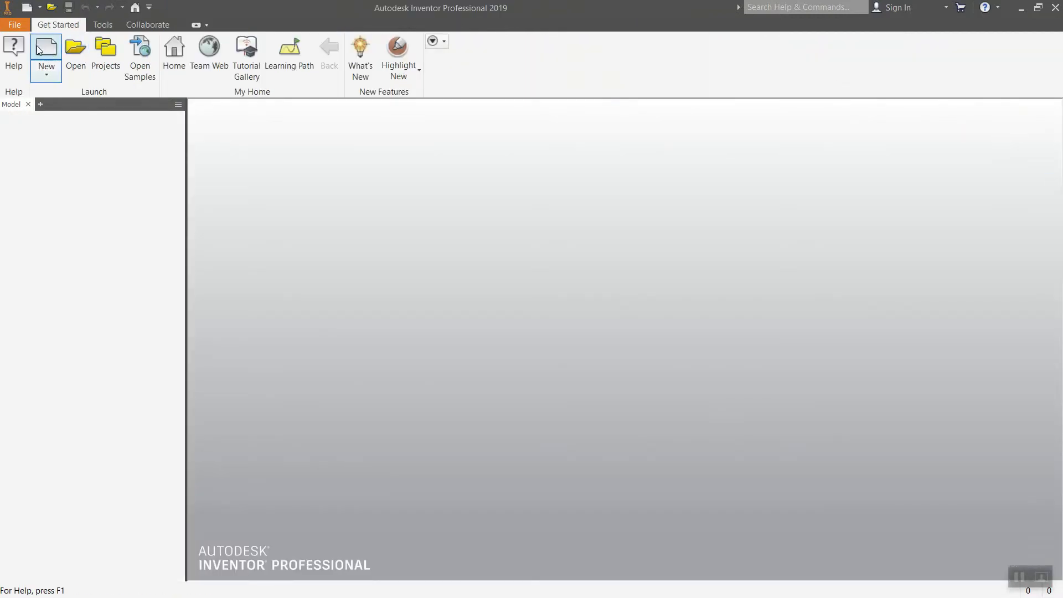
Step: Create a new part from the Standard.ipt template and start a 2D sketch on the front plane
click(39, 45)
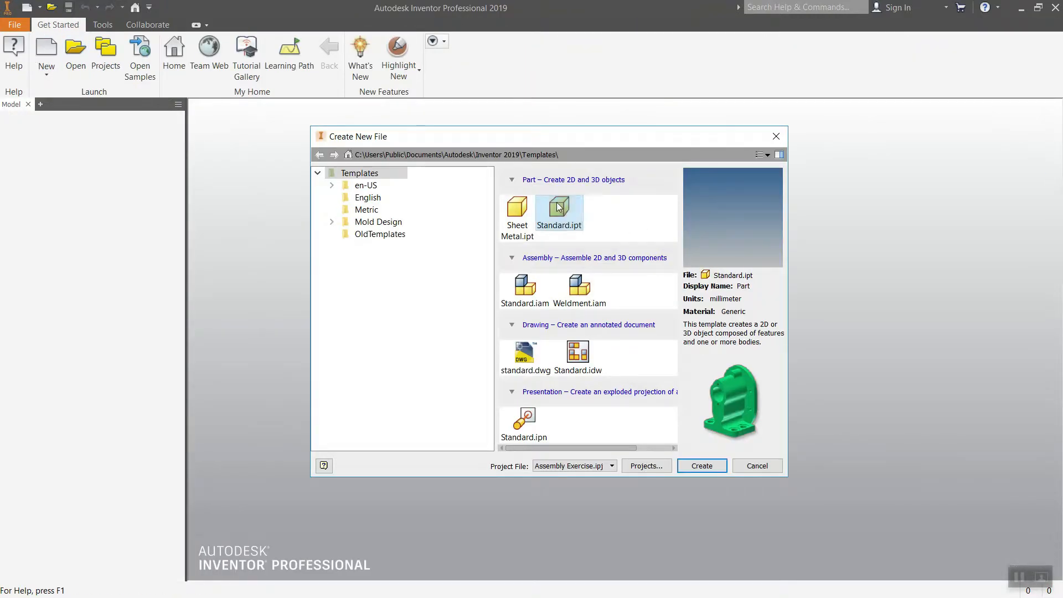
double_click(559, 207)
click(70, 55)
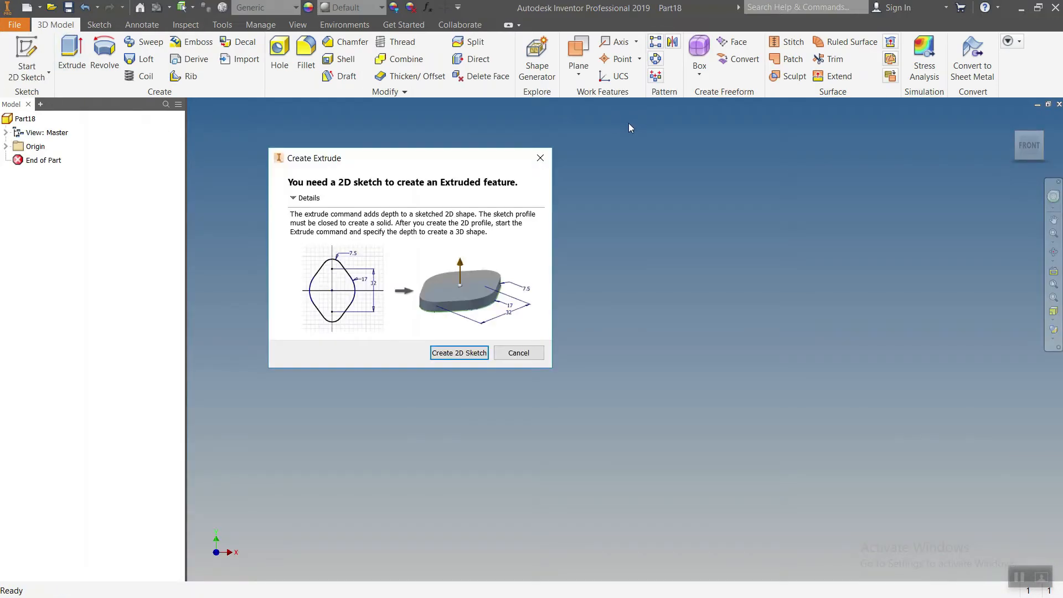
click(537, 158)
click(27, 55)
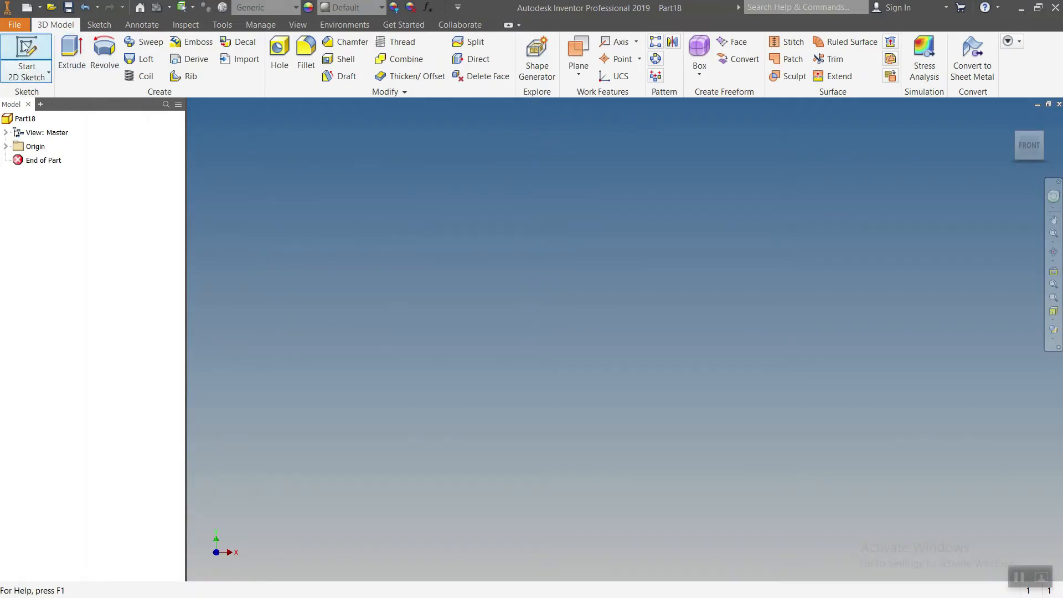
click(600, 199)
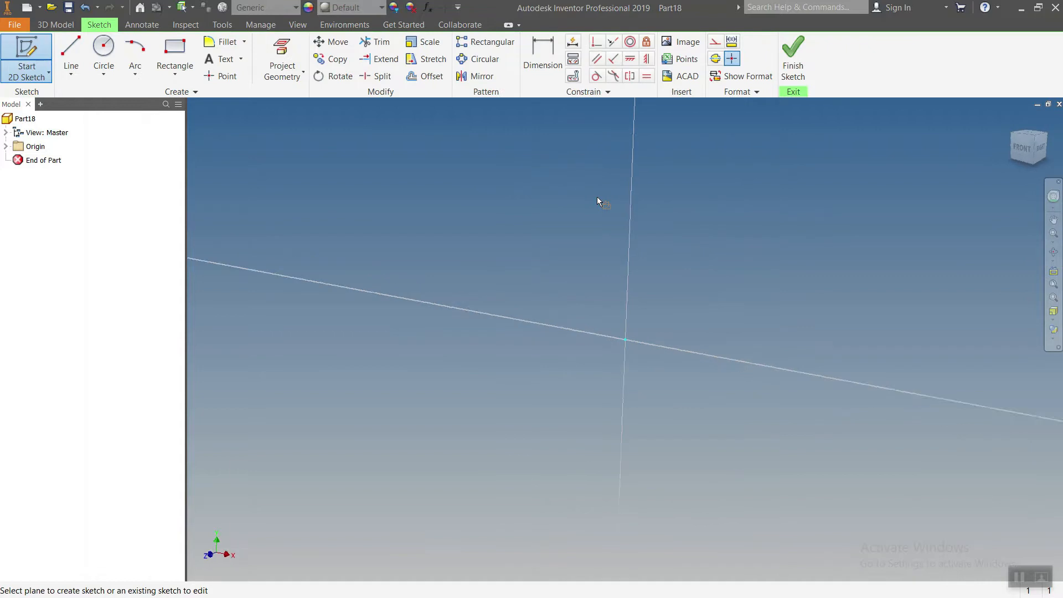
Step: Sketch a closed stepped half-profile from the origin, about 17 mm tall with a head about 5 mm wide and a narrower shank
click(71, 55)
click(553, 399)
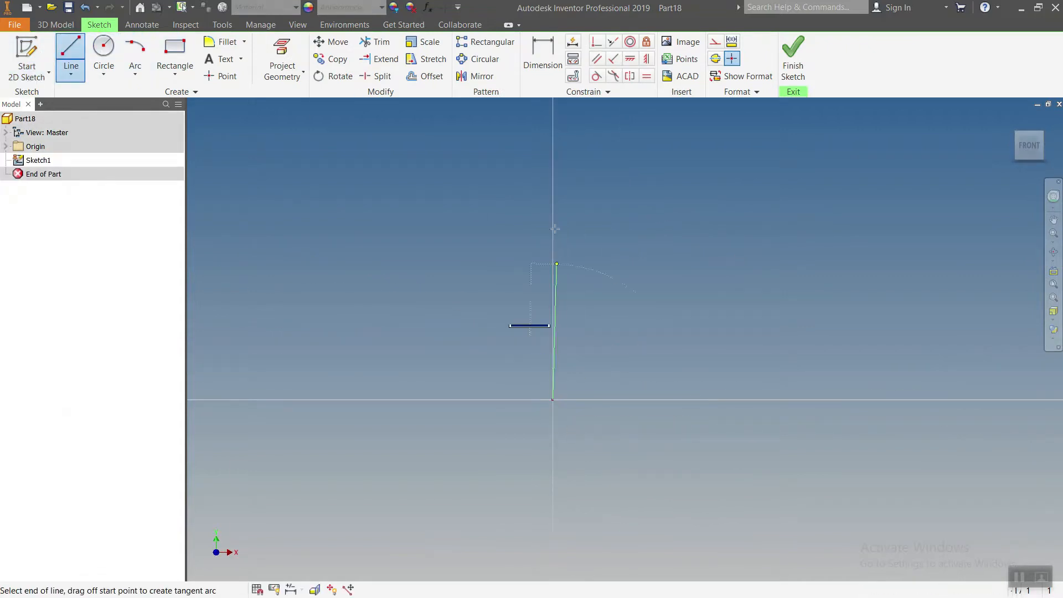
click(553, 154)
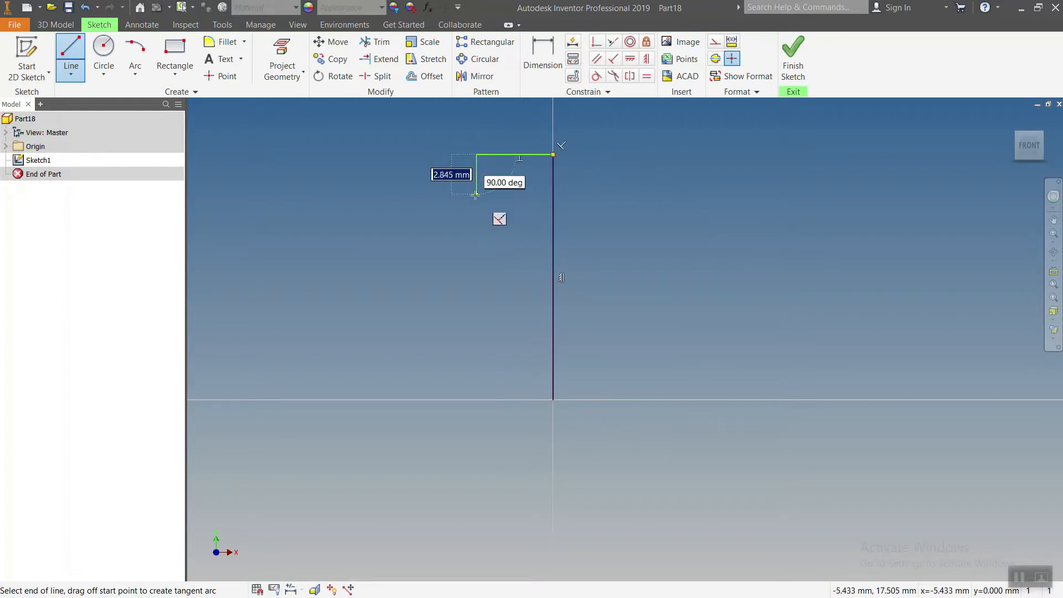
click(477, 154)
click(515, 195)
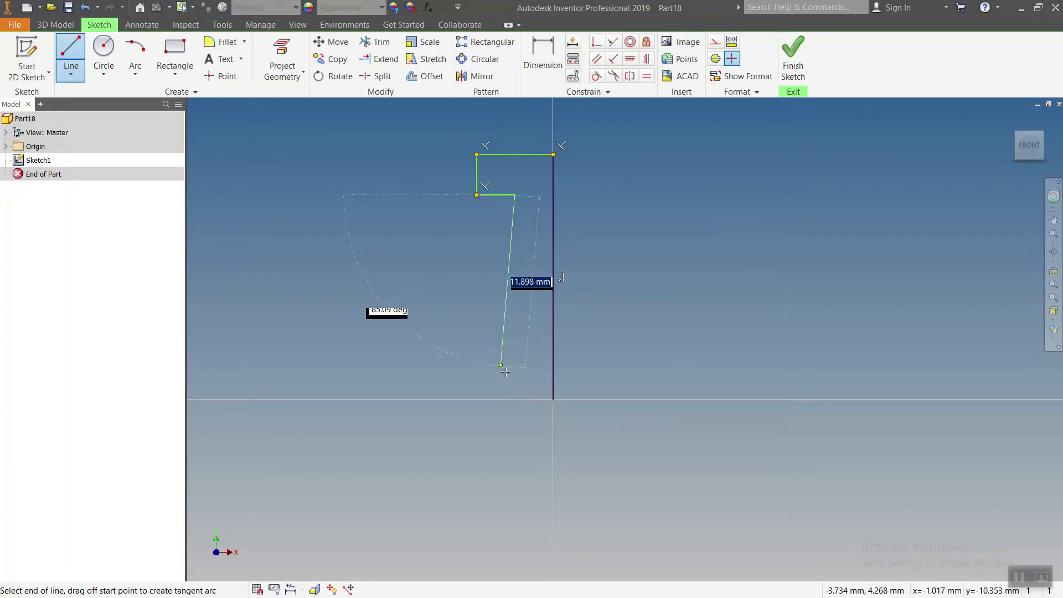
click(515, 400)
click(552, 399)
click(598, 373)
double_click(550, 334)
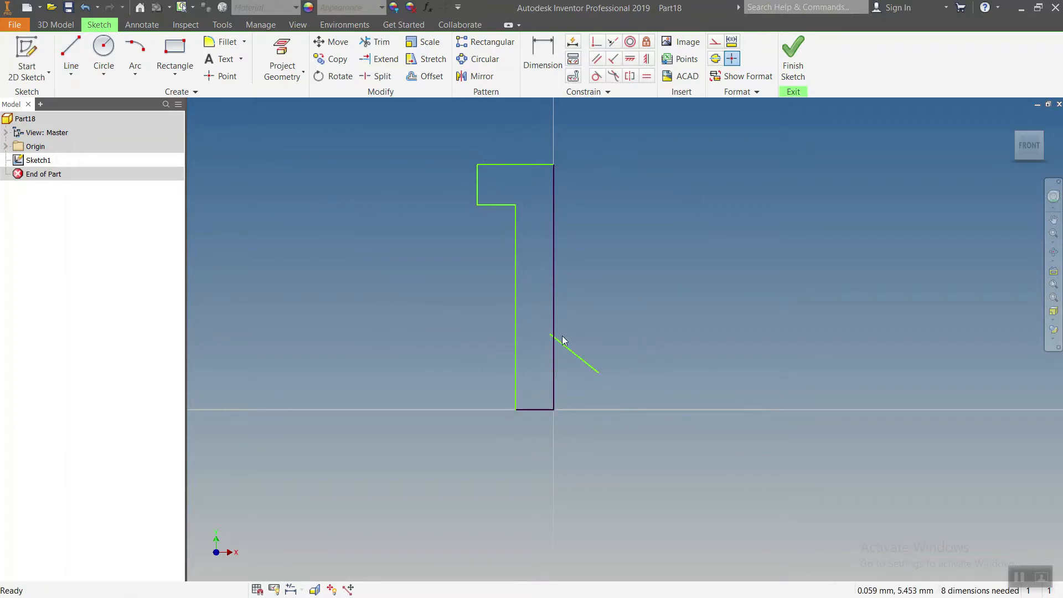
Step: Convert the profile's long vertical line through the origin to a centerline and dimension the shank's diameter as 40 mm
click(554, 265)
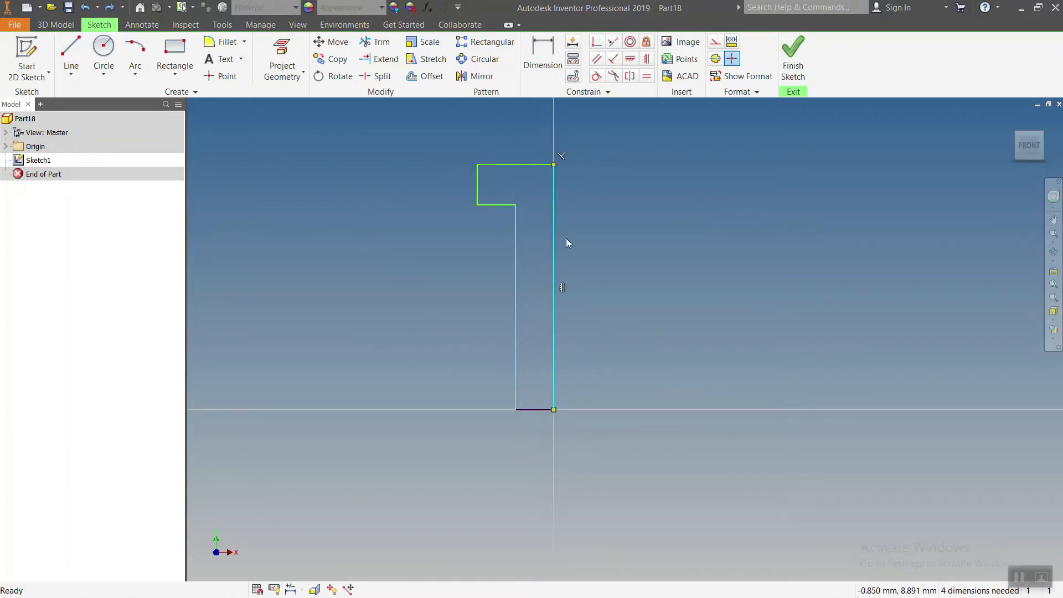
click(716, 58)
click(543, 55)
click(516, 334)
click(557, 350)
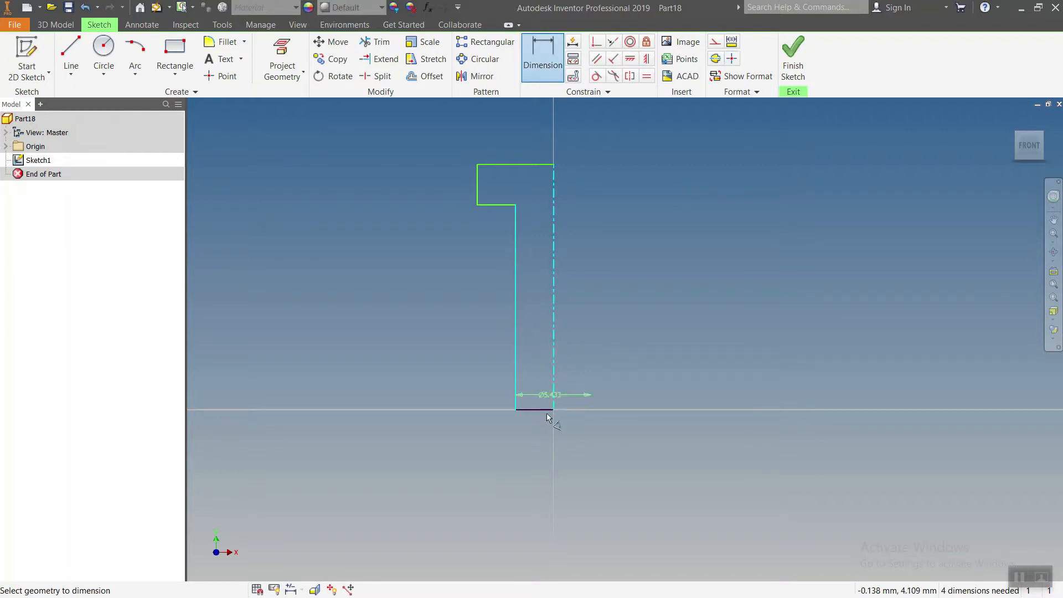
click(542, 483)
text(40)
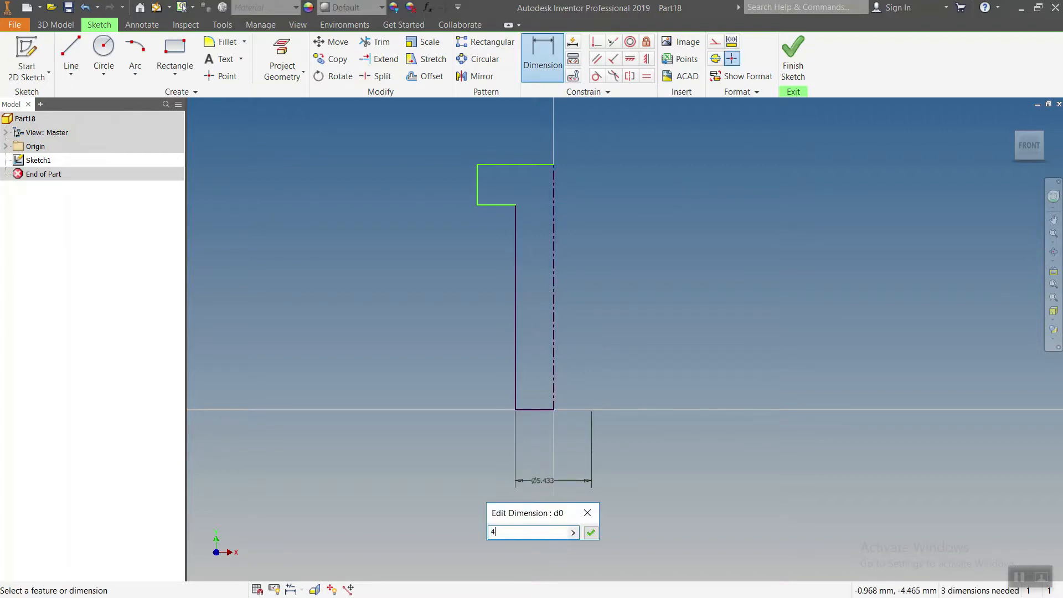
key(Return)
scroll(411, 454, down, 10)
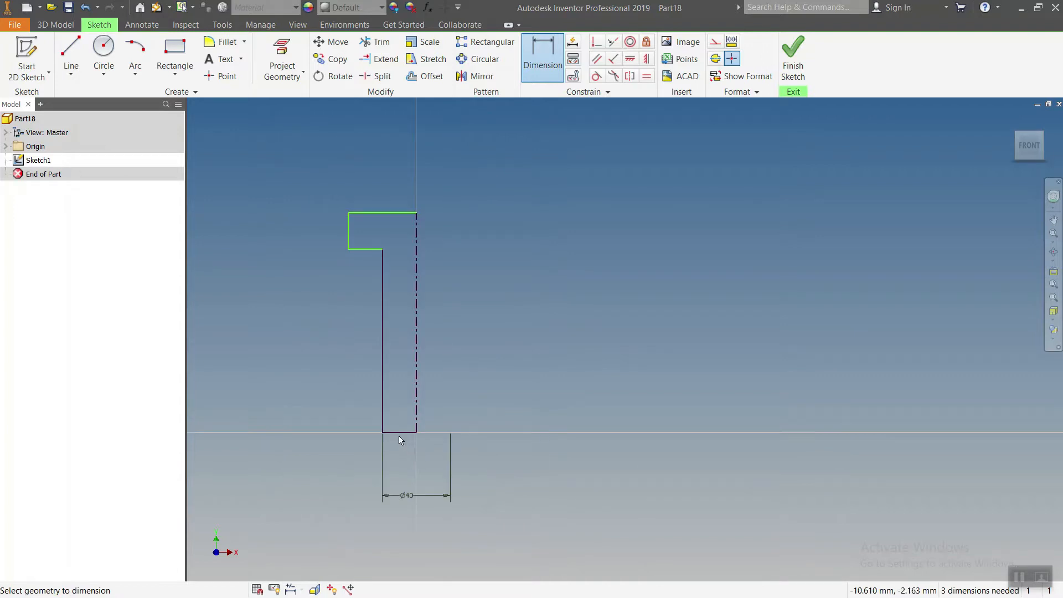
Step: Dimension the profile's overall height from the bottom line to the top line as 220 mm
click(398, 433)
click(382, 212)
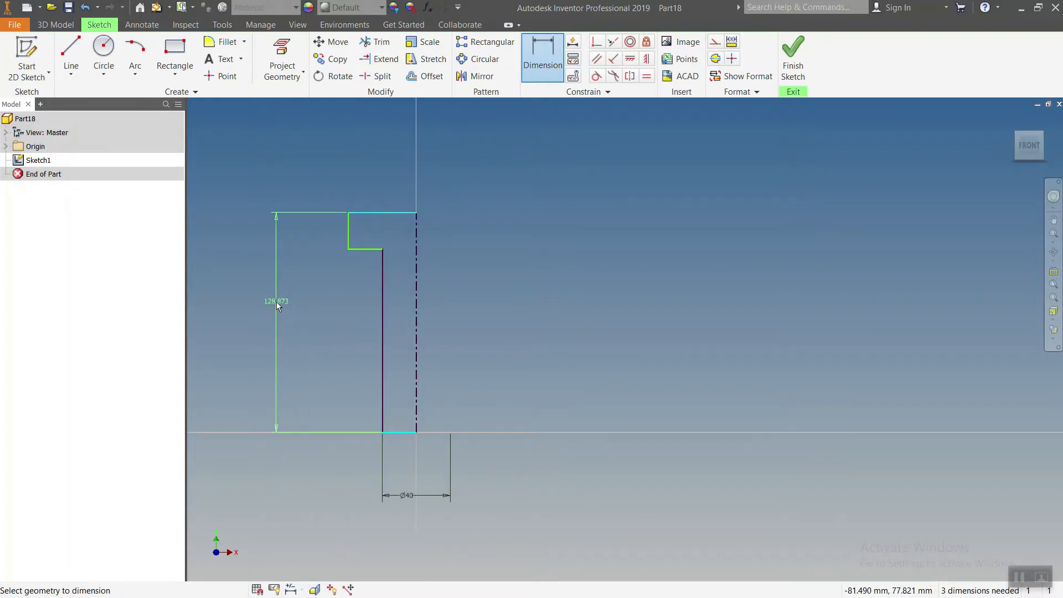
click(277, 302)
text(60)
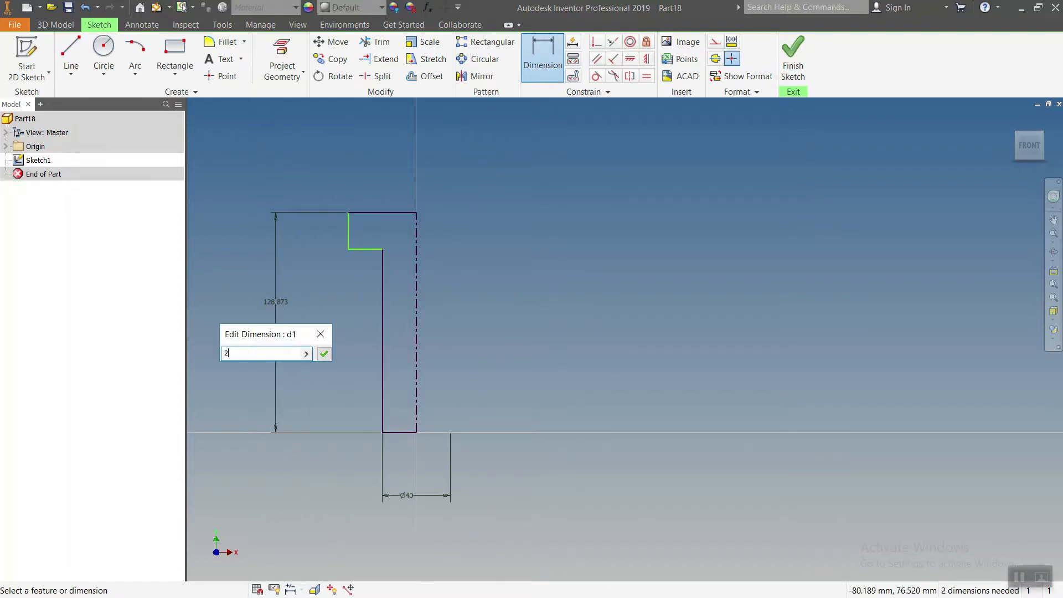
key(Return)
scroll(426, 276, down, 5)
scroll(400, 193, up, 3)
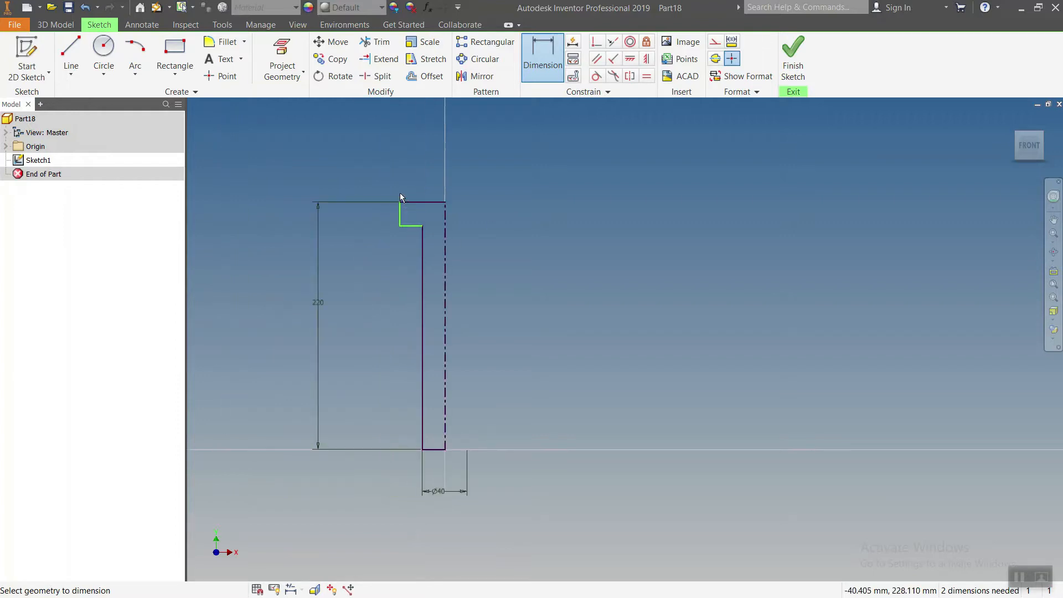
Step: Dimension the head's height as 20 mm and its diameter about the centerline as 50 mm
click(407, 203)
click(410, 226)
click(376, 217)
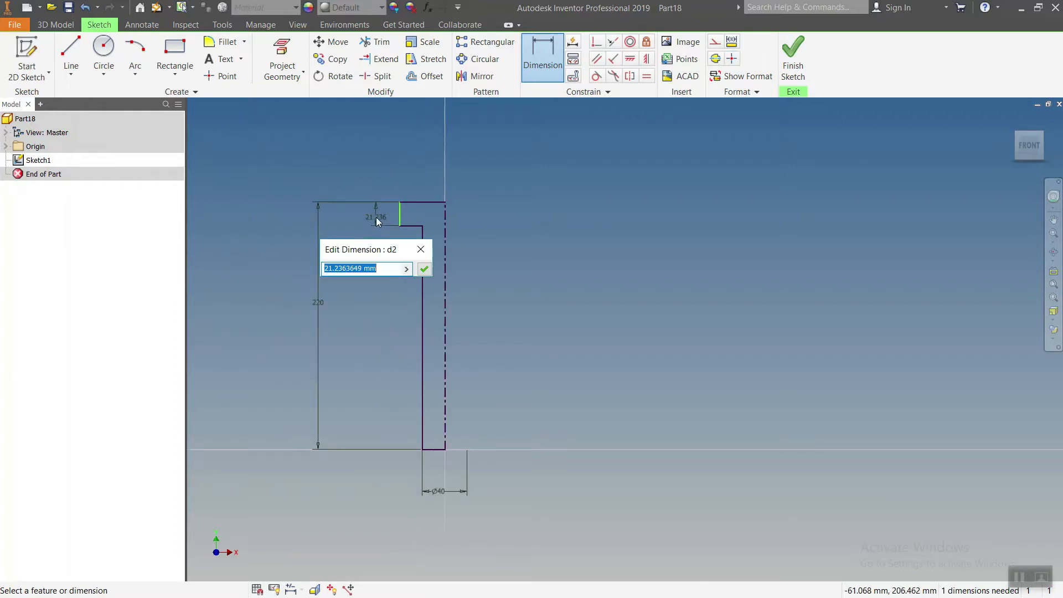
text(20)
key(Return)
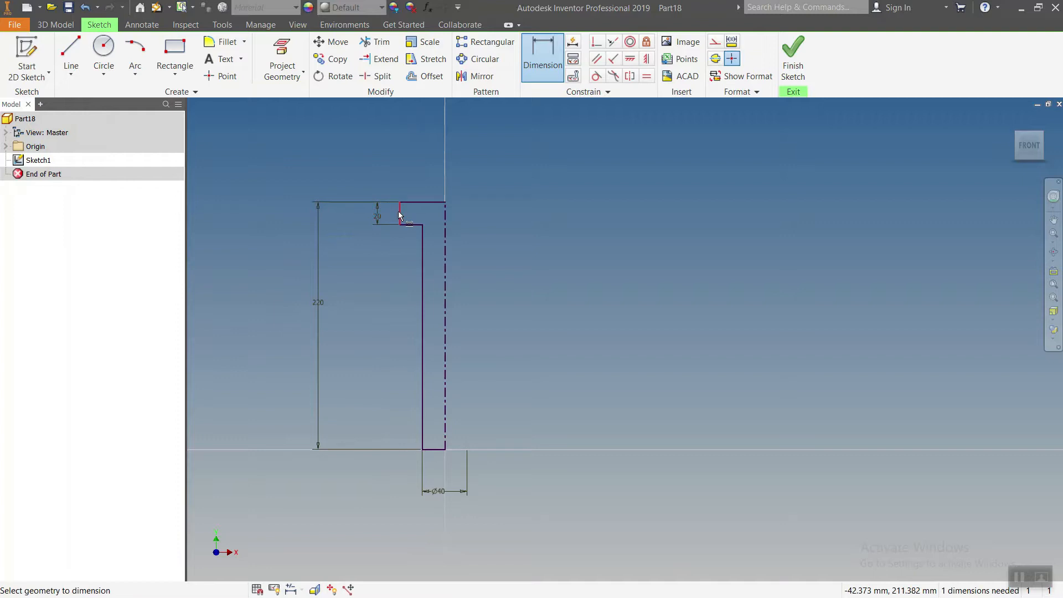
click(455, 157)
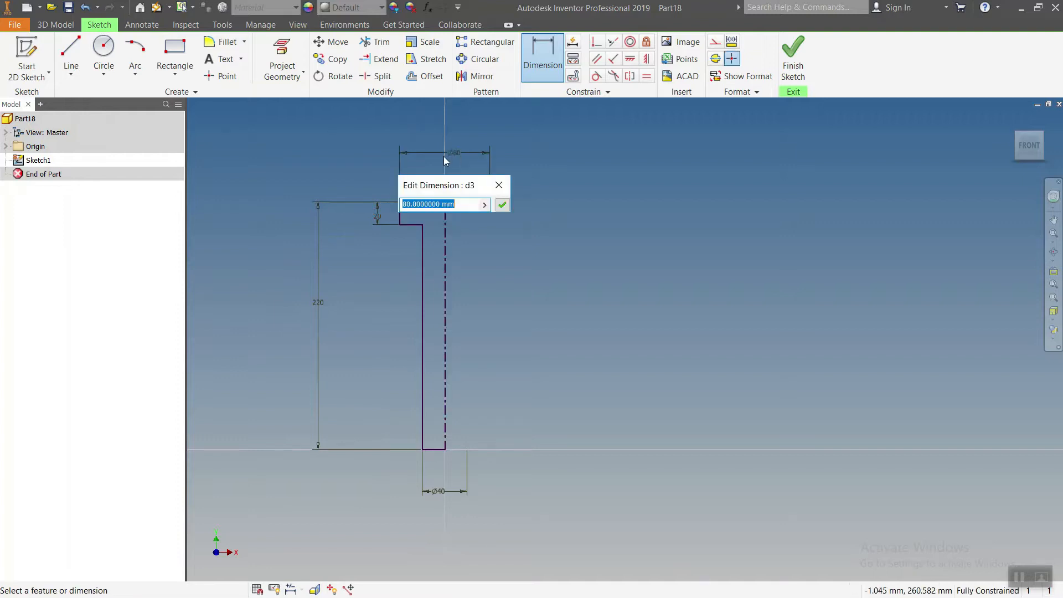
text(50)
key(Return)
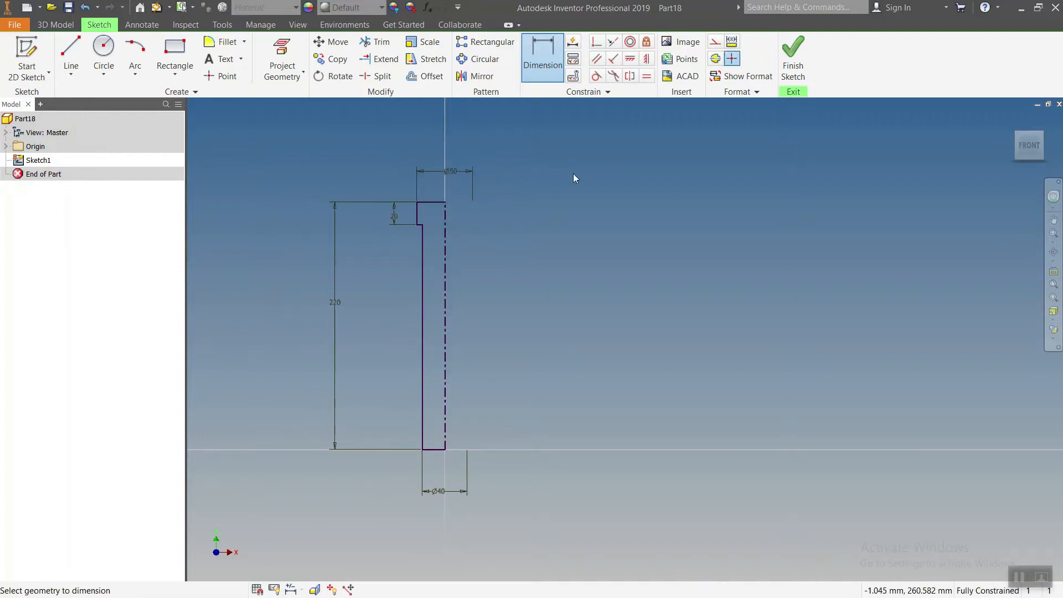
Step: Add a 1 mm equal-distance 2D chamfer at the shank's lower outer corner in the sketch
scroll(471, 285, down, 4)
mouse_move(478, 305)
middle_down()
mouse_move(517, 299)
mouse_move(571, 202)
middle_up()
scroll(483, 338, up, 3)
middle_drag(488, 357, 518, 372)
click(244, 42)
click(232, 92)
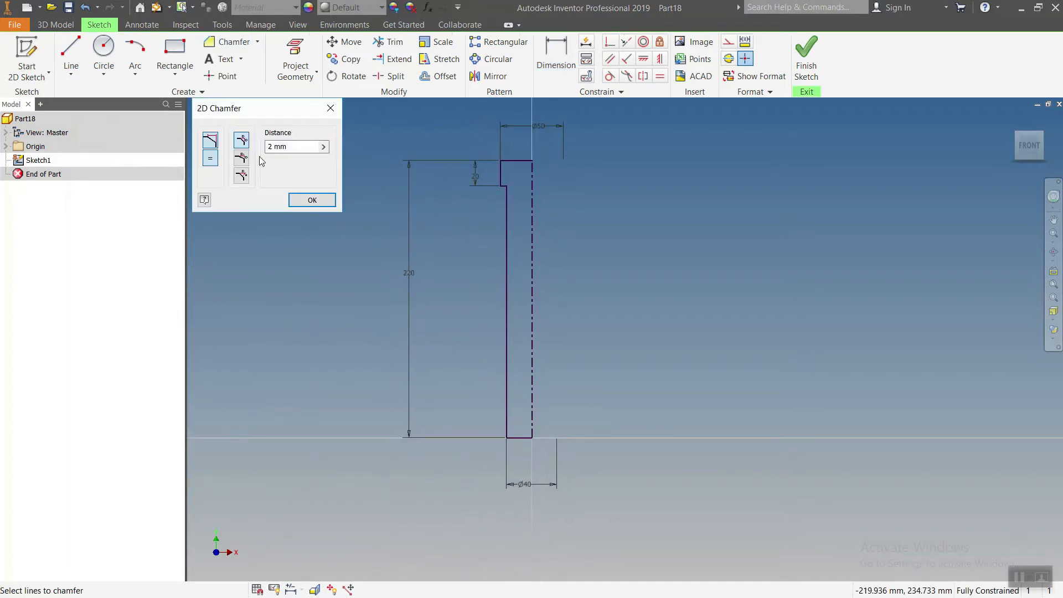
drag(300, 147, 202, 159)
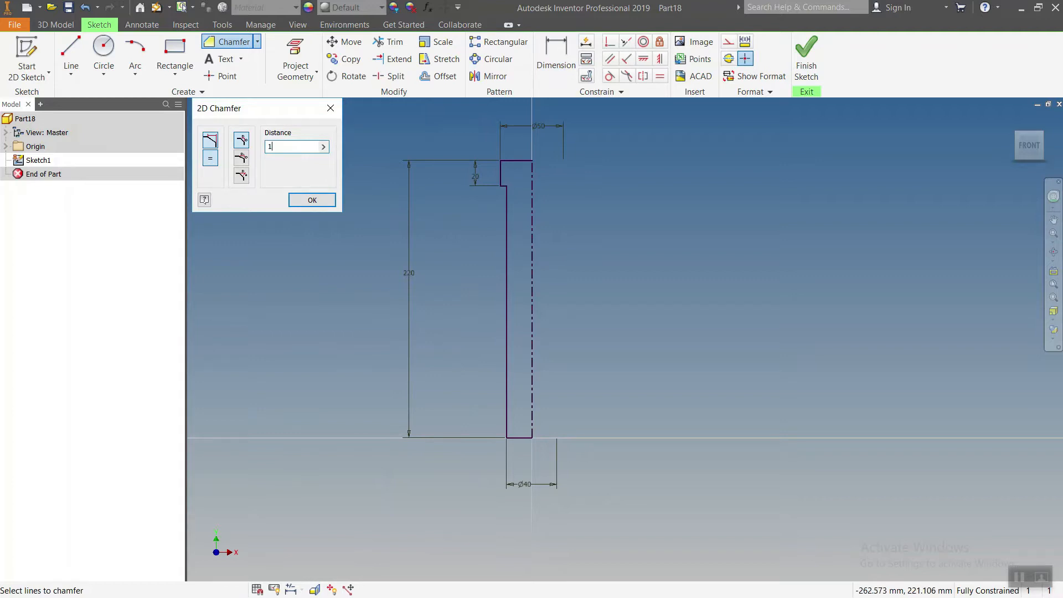
click(507, 414)
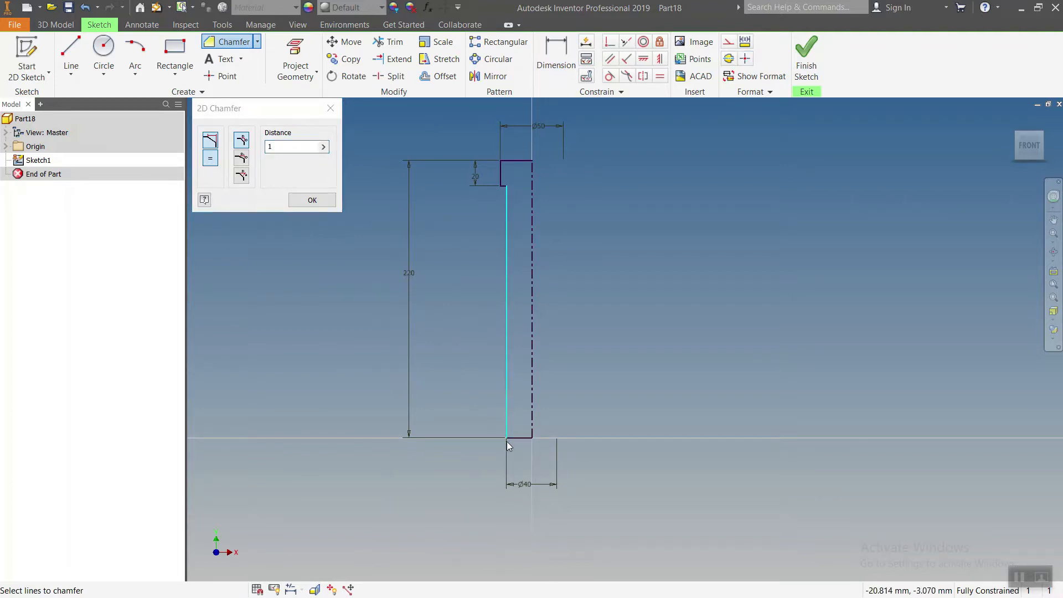
click(513, 440)
middle_drag(574, 411, 581, 415)
key(Escape)
middle_drag(592, 373, 615, 381)
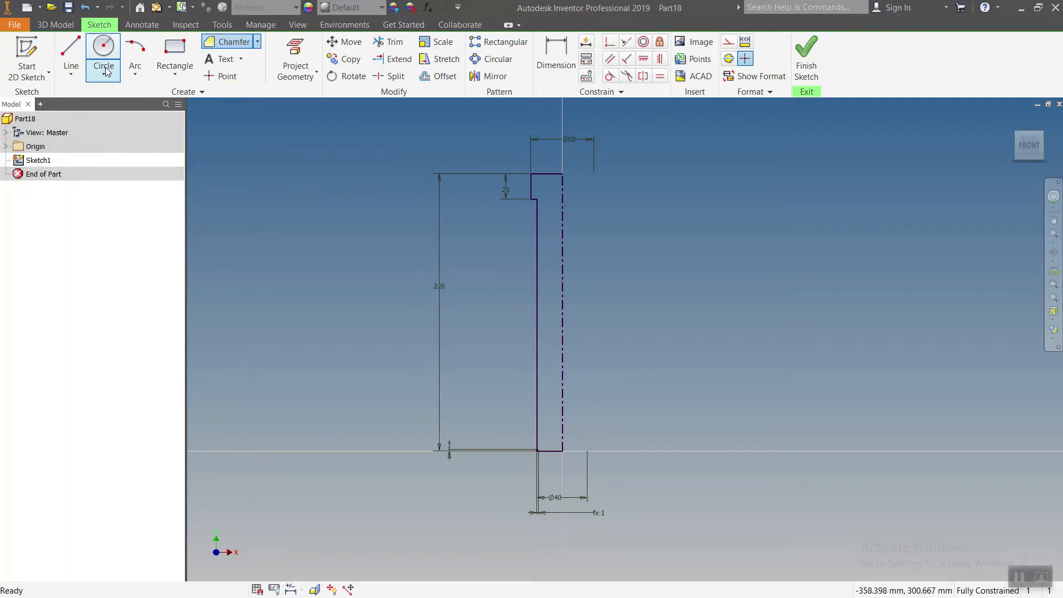
Step: Revolve the stepped profile a full turn about the centerline into a solid pin
click(54, 26)
click(105, 55)
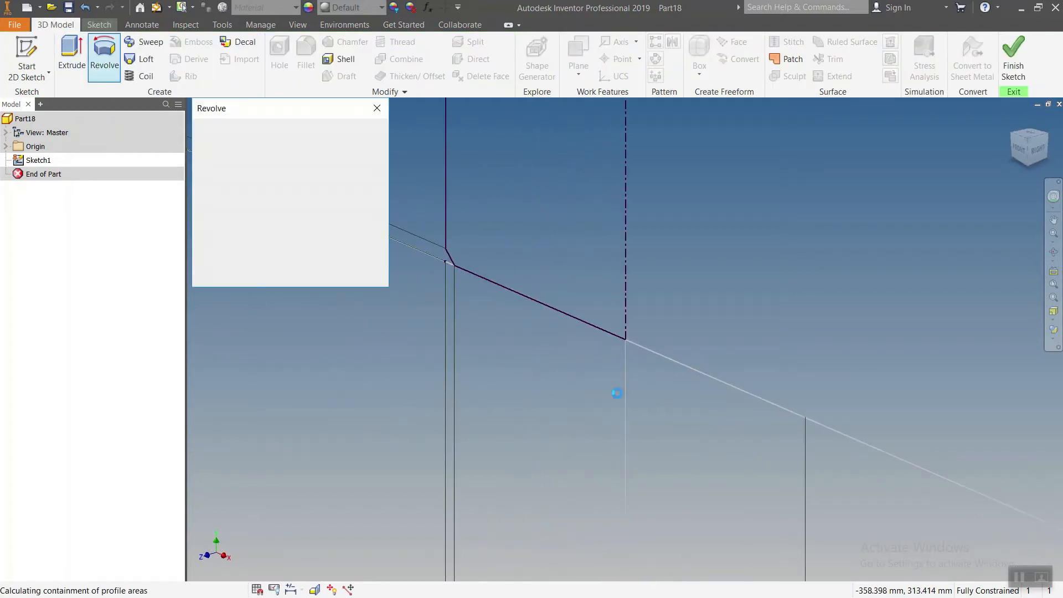
click(302, 265)
middle_drag(521, 386, 468, 336)
Step: Save the pin in the H3 folder under a file name based on "part h3.1" with a changed final number, and close the part
key(ctrl+s)
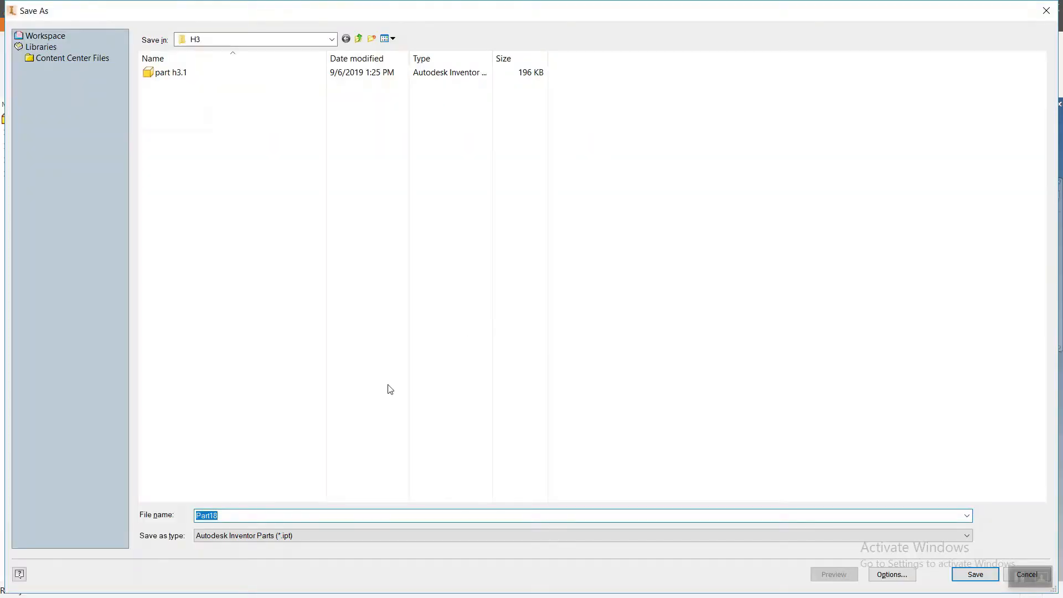
click(173, 75)
click(233, 518)
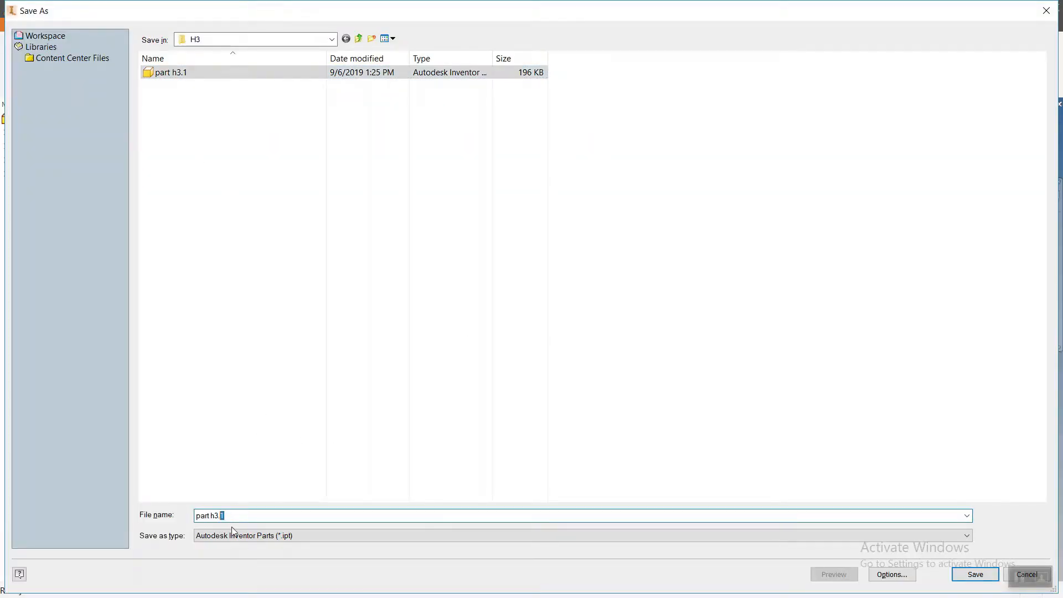
click(975, 574)
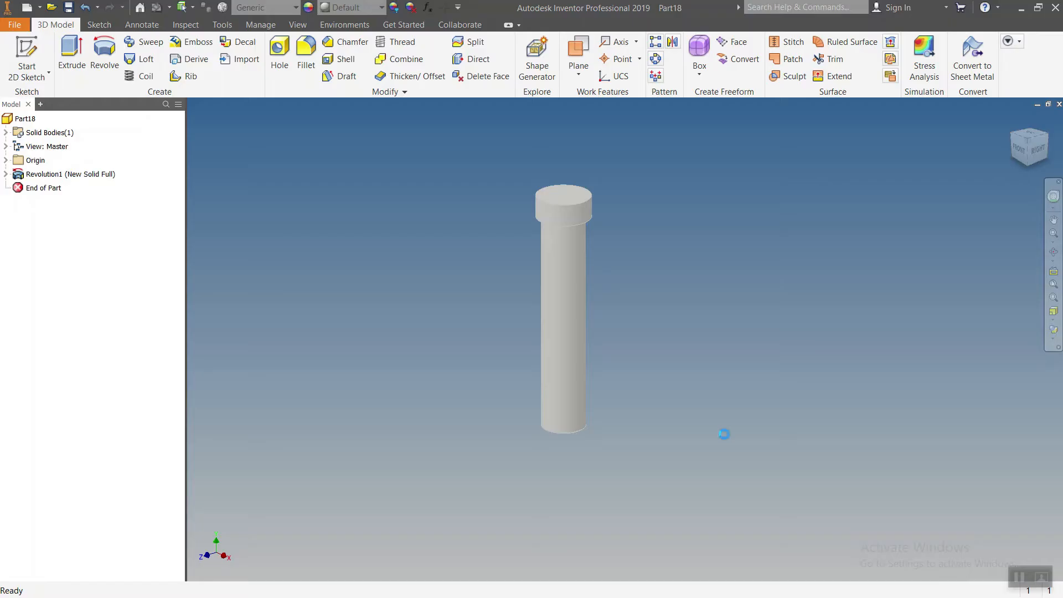
click(1059, 105)
Step: Create a new part from the Standard.ipt template and start a 2D sketch on the XY plane
click(46, 50)
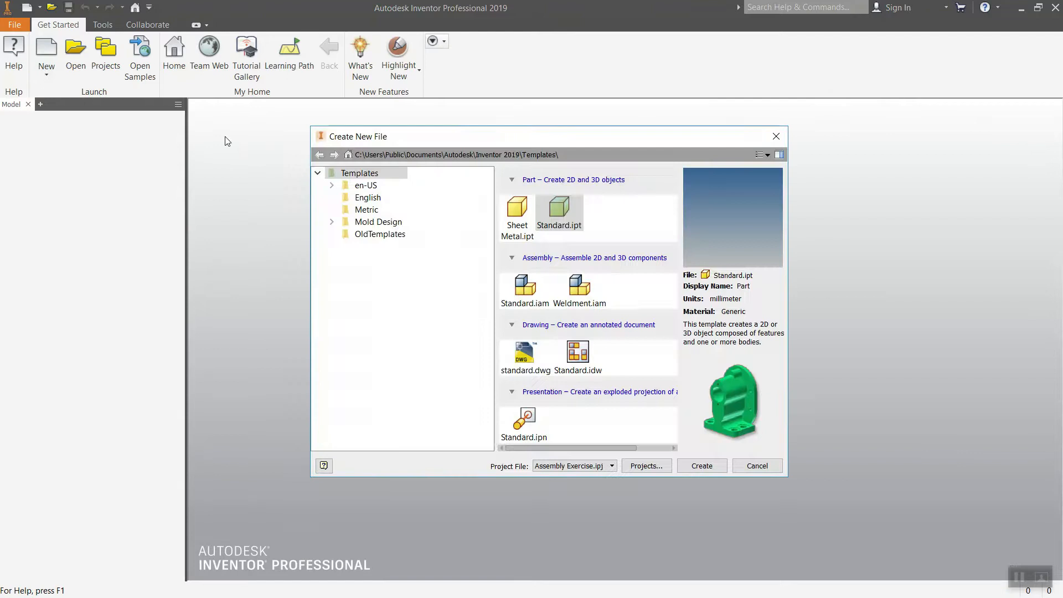
double_click(564, 214)
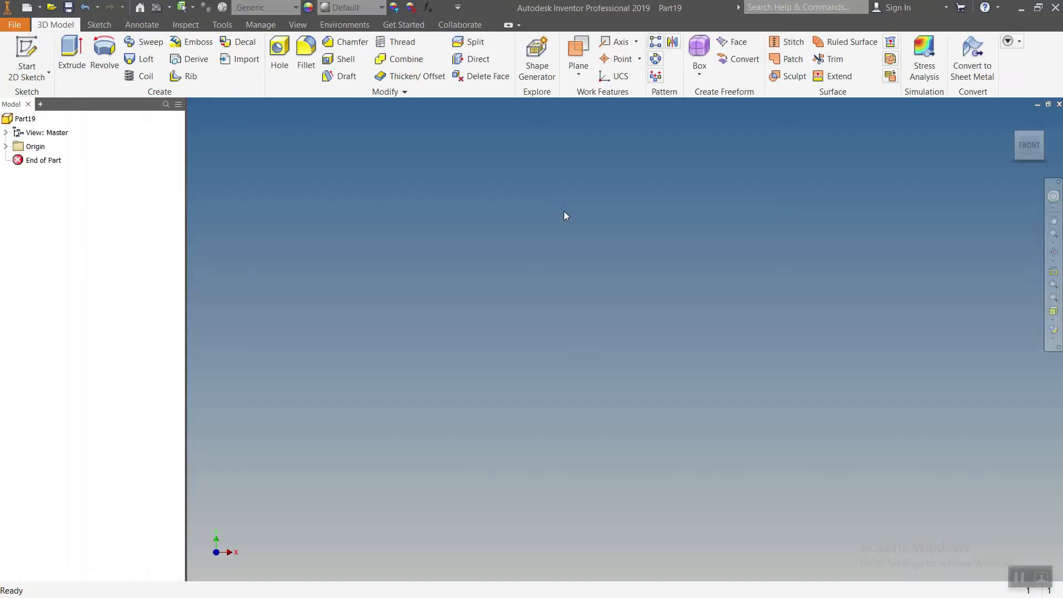
click(26, 53)
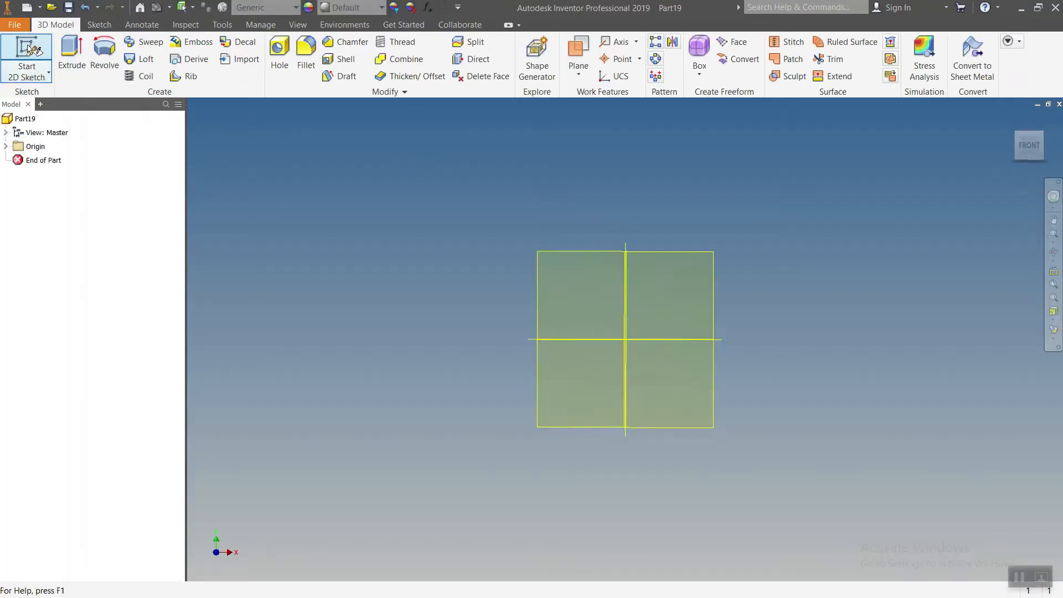
middle_drag(478, 267, 422, 281)
shift+middle_drag(422, 281, 475, 266)
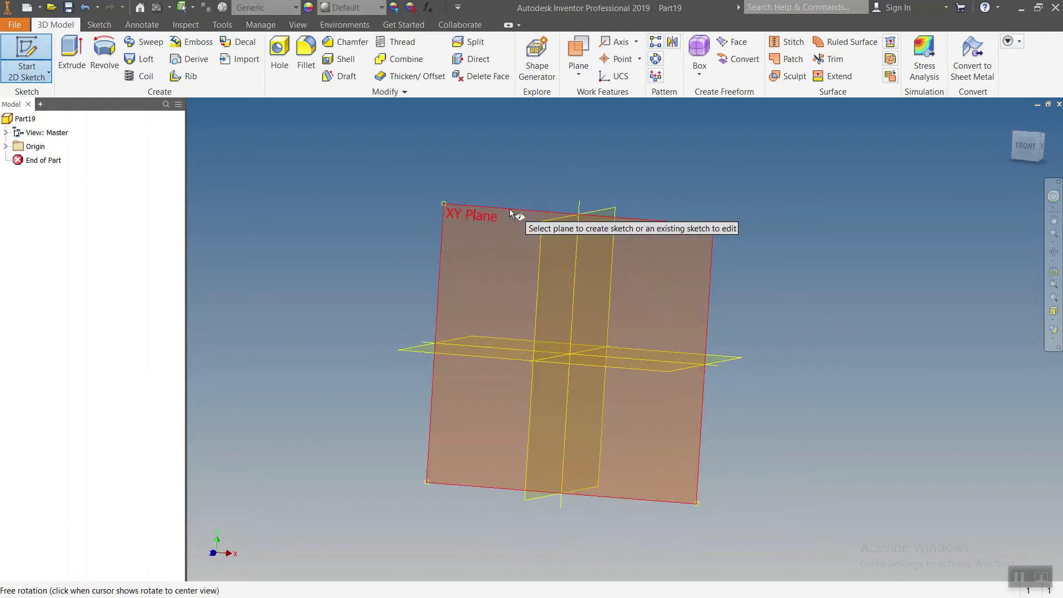
click(510, 214)
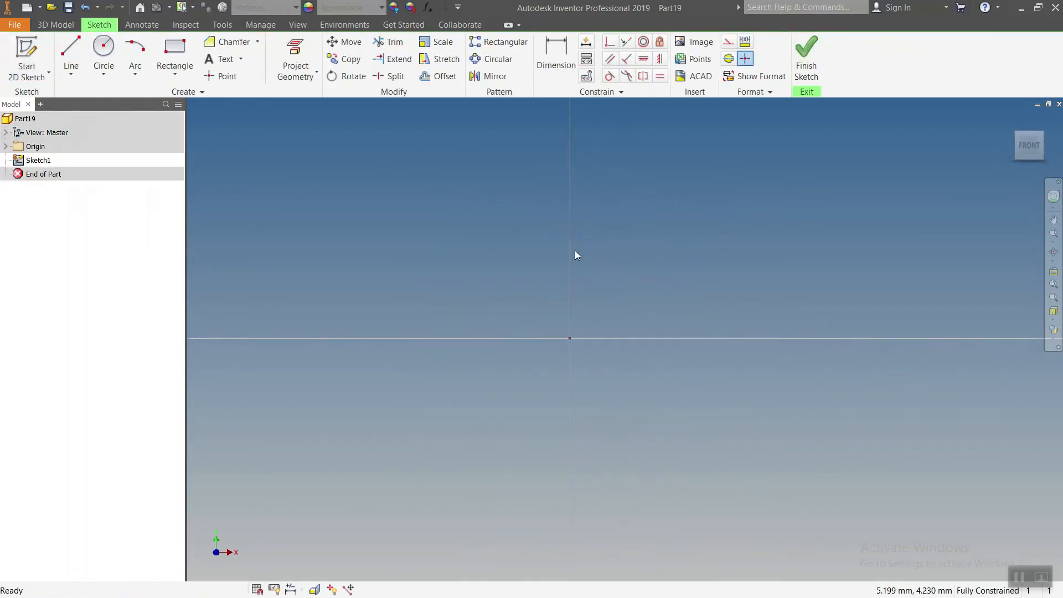
Step: Draw a 28 mm diameter circle centred on the origin and convert it to construction geometry
click(104, 47)
click(570, 338)
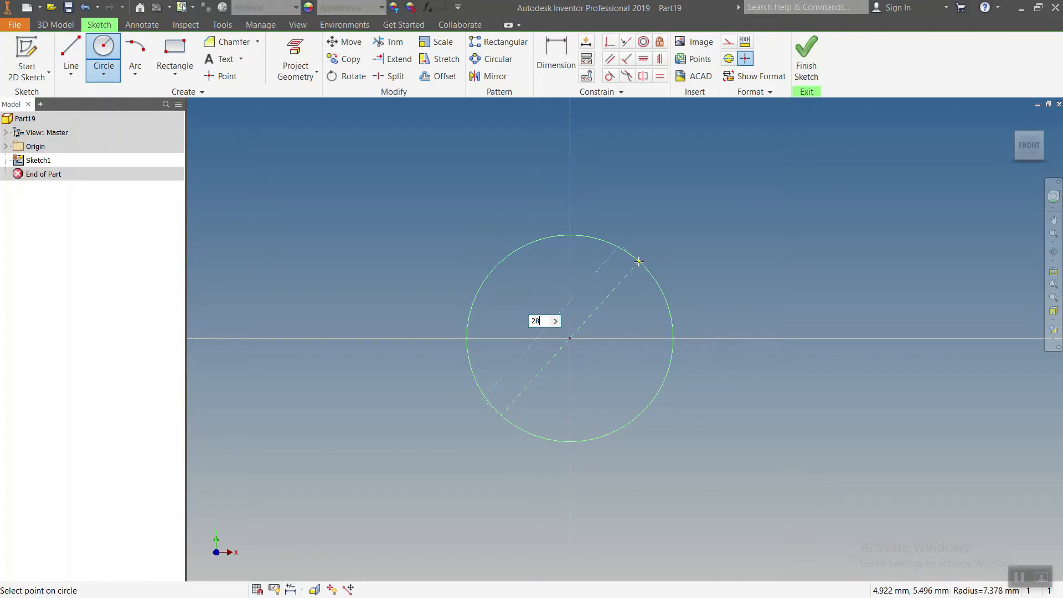
key(Return)
key(Escape)
drag(508, 209, 457, 144)
click(729, 60)
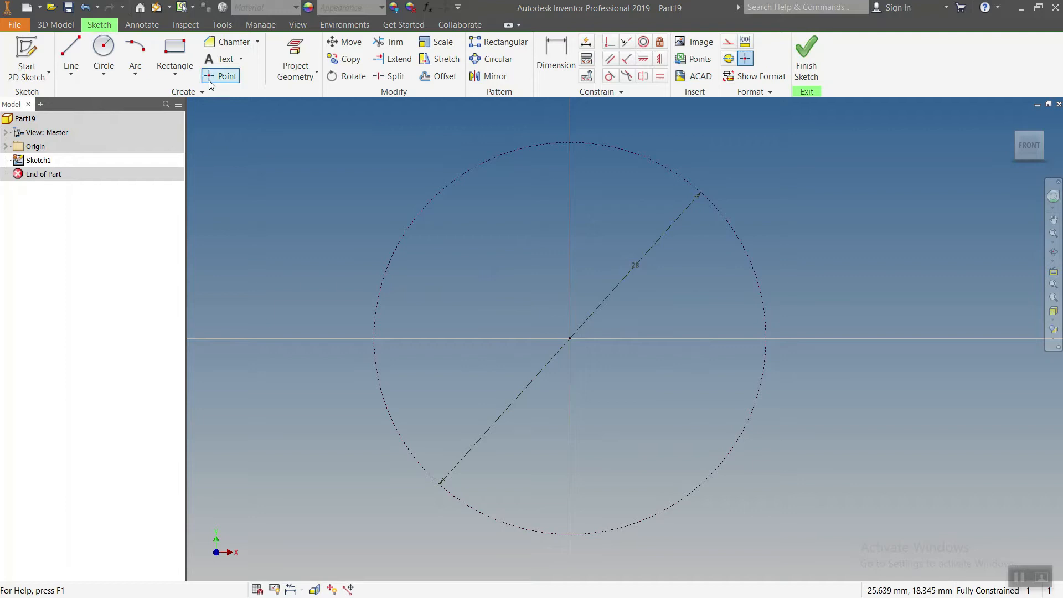
Step: Draw a 6-sided inscribed polygon from the origin out to the construction circle and constrain its left vertex horizontal with the center
click(168, 77)
click(196, 358)
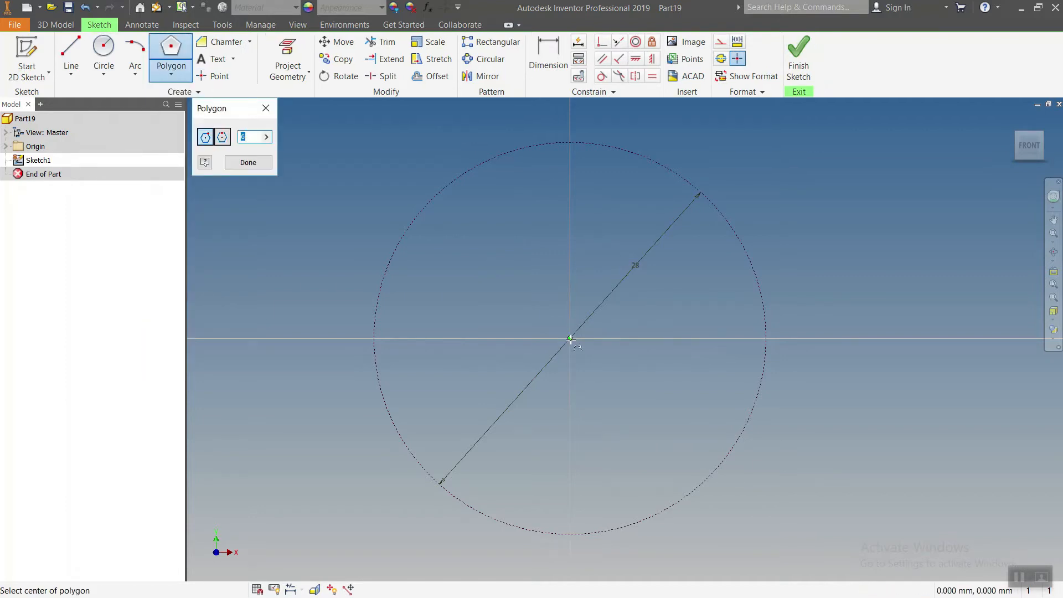
click(571, 339)
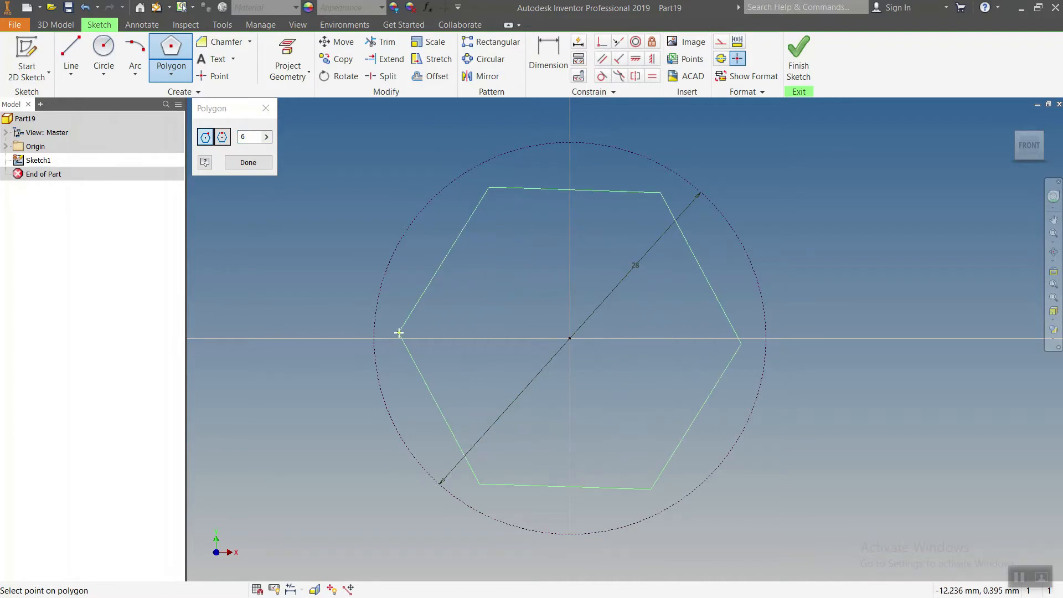
click(374, 339)
key(Escape)
click(635, 59)
click(374, 338)
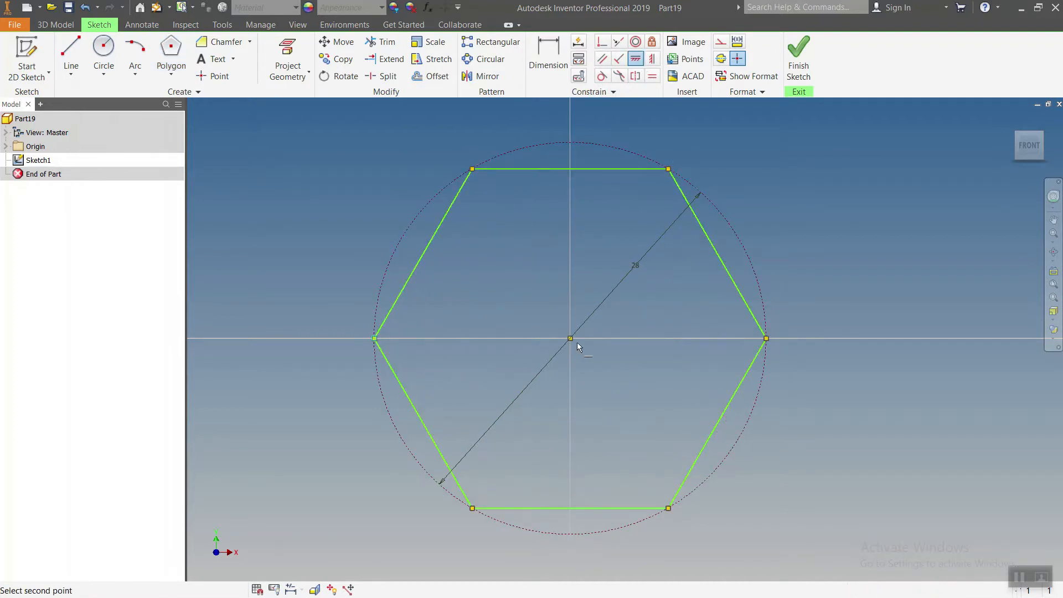
click(571, 339)
middle_drag(565, 292, 535, 288)
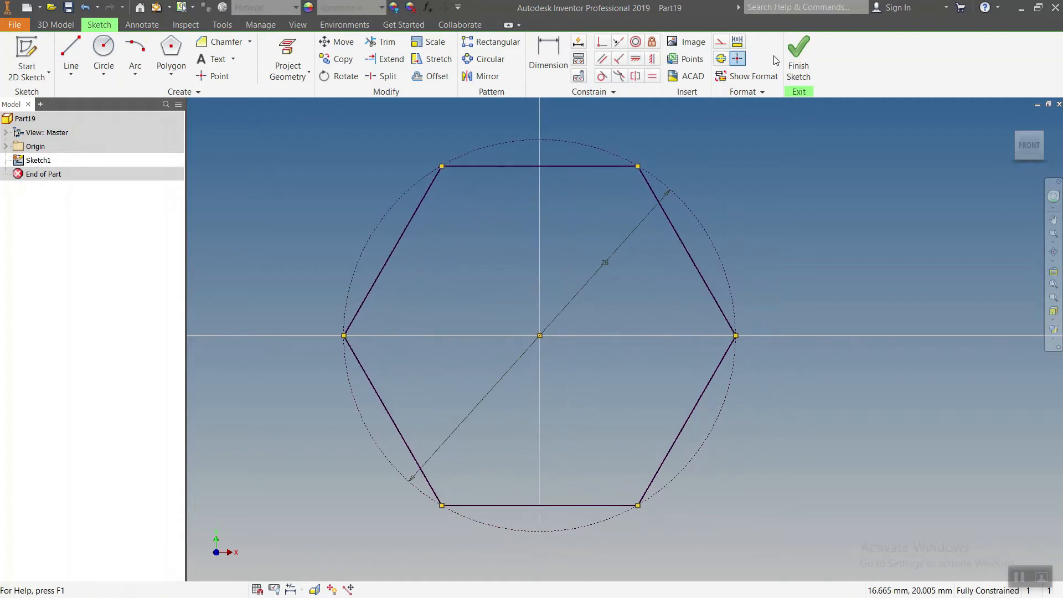
Step: Finish the hexagon sketch and extrude it 8 mm as a new solid
click(798, 56)
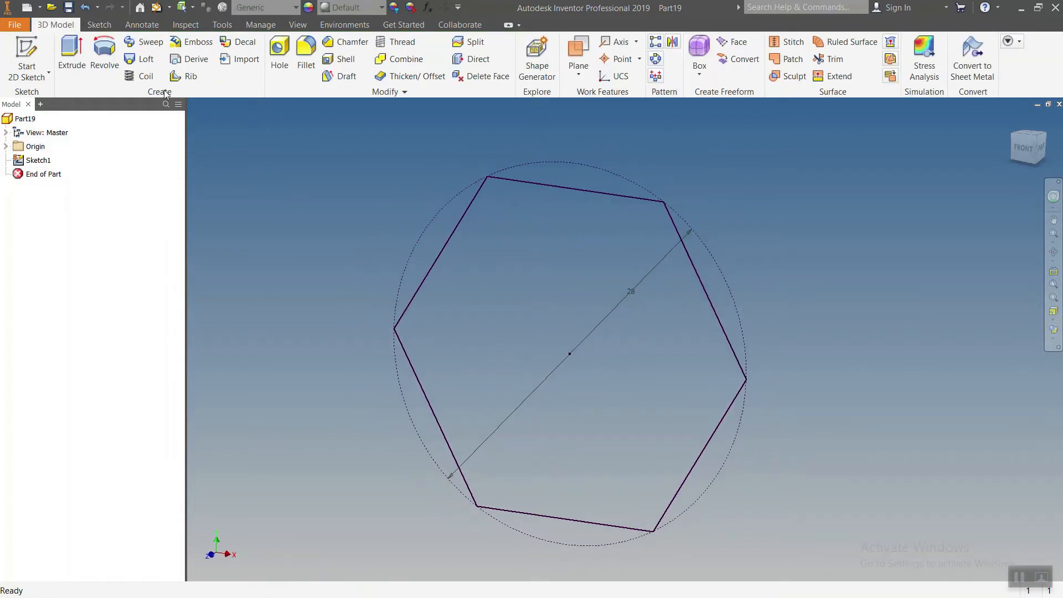
click(67, 47)
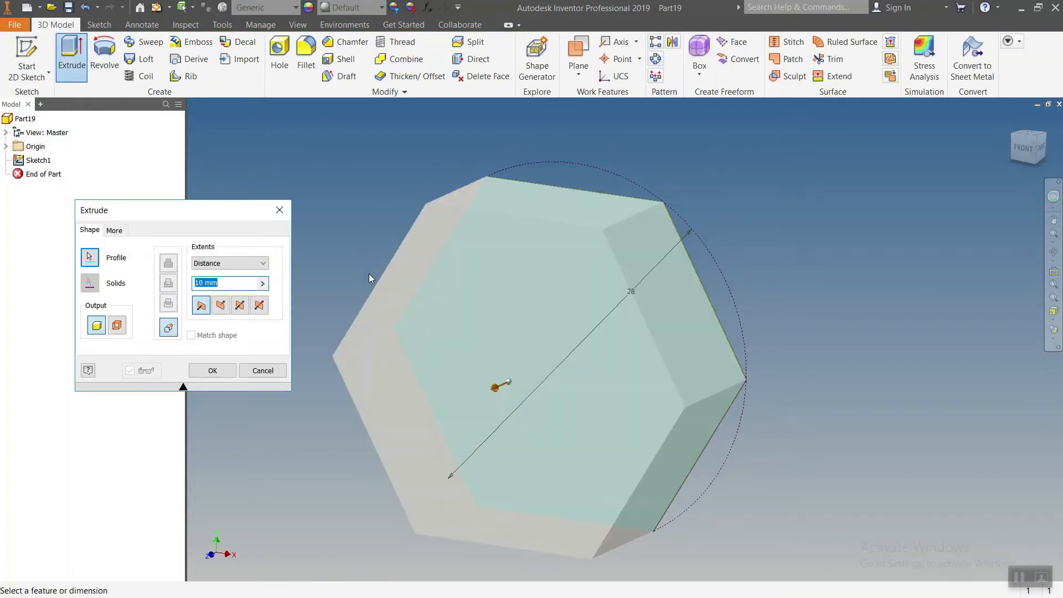
text(8)
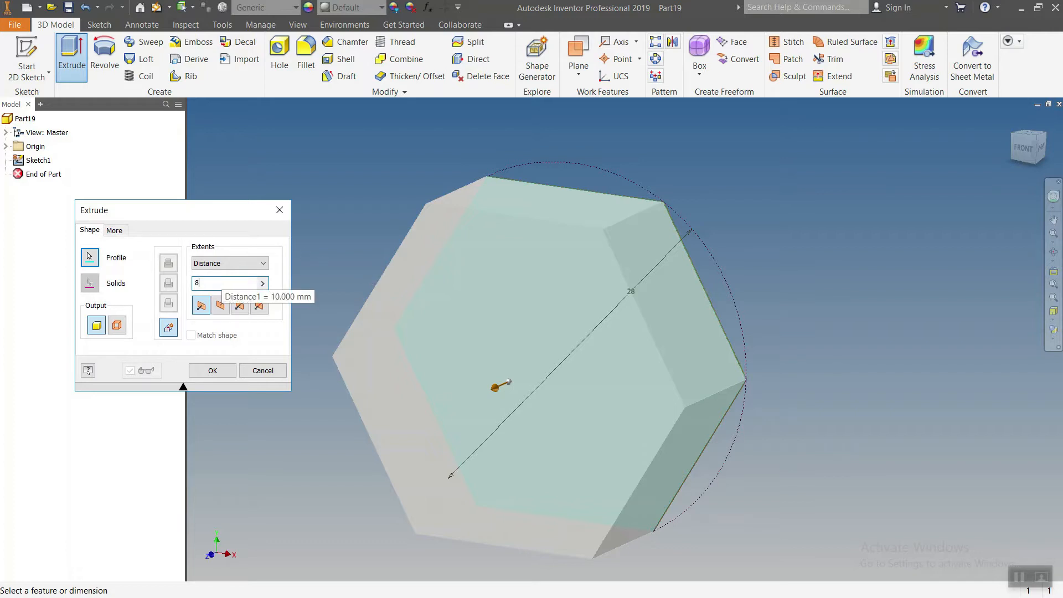
key(Return)
Step: Start a sketch on the hexagon's back face and draw a 20 mm diameter circle centred on the origin
scroll(353, 252, up, 3)
shift+middle_drag(354, 251, 85, 115)
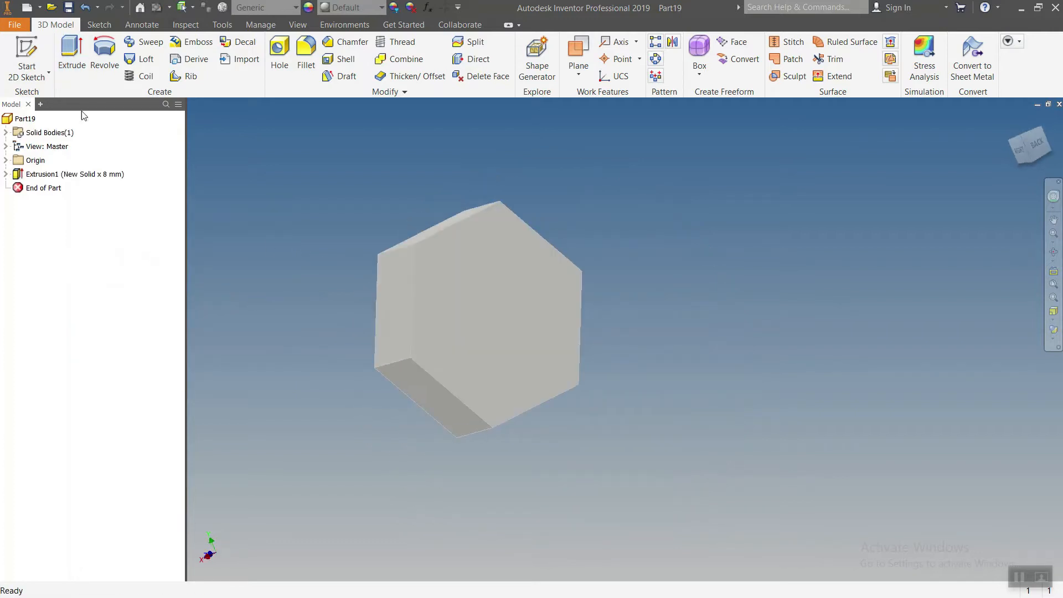
click(27, 58)
click(444, 279)
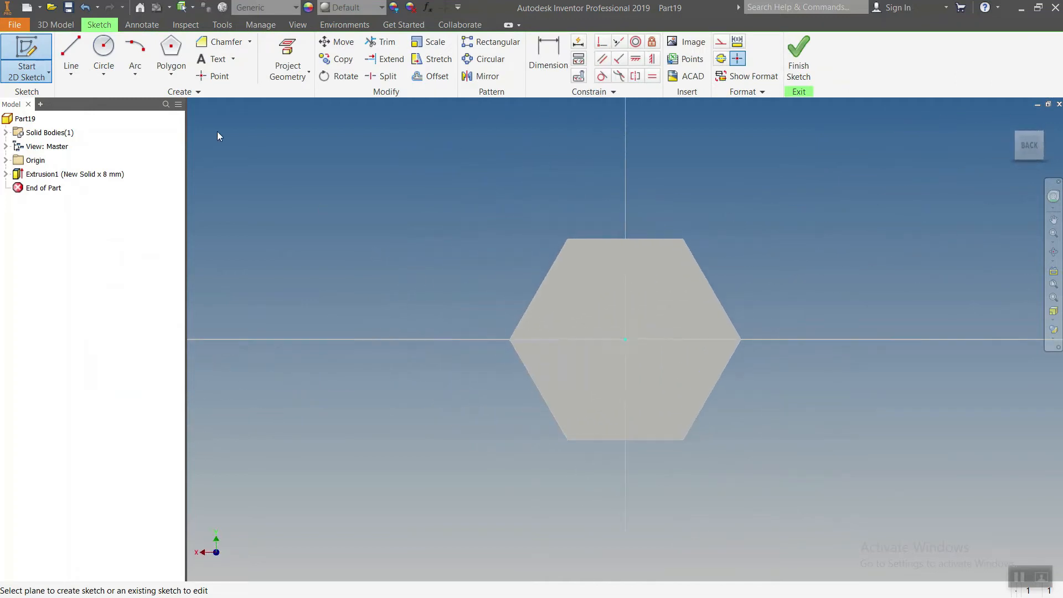
key(c)
click(626, 341)
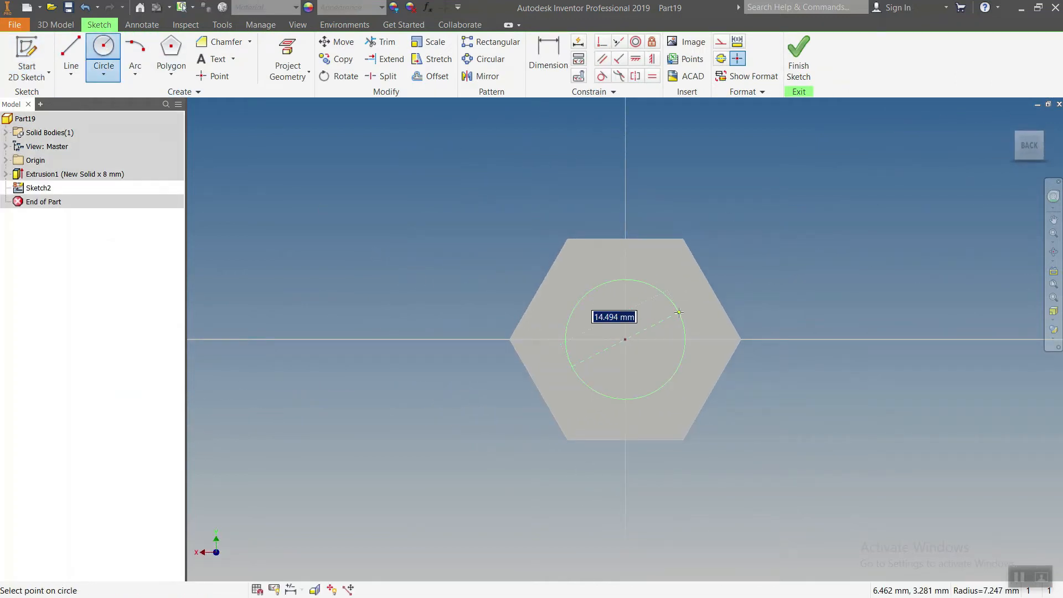
key(Return)
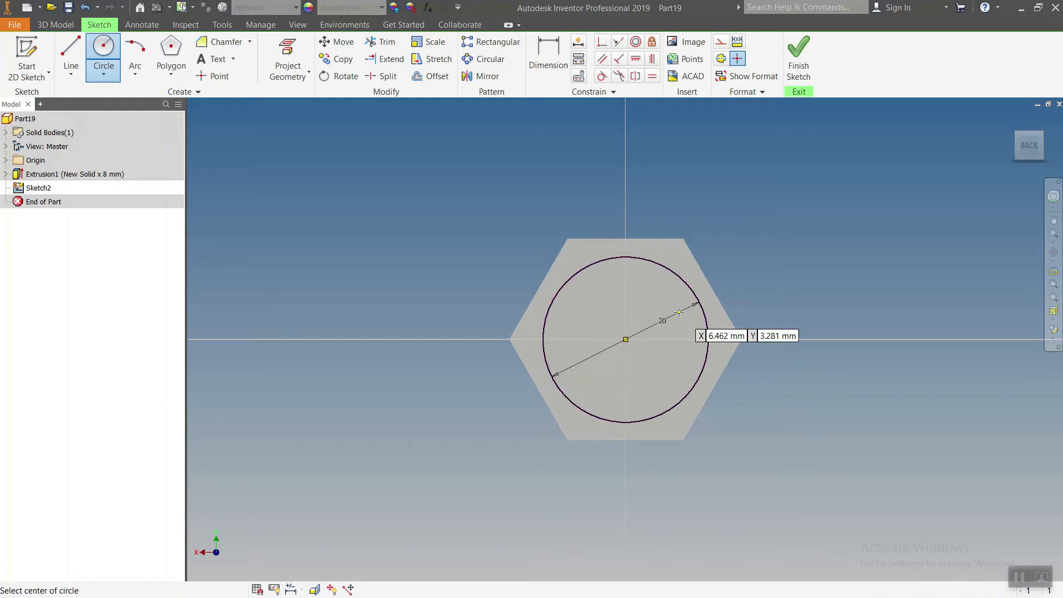
Step: Finish the circle sketch and extrude it 35 mm away from the hexagon head, joined to the solid
click(799, 60)
mouse_move(629, 297)
shift+middle_down()
mouse_move(678, 311)
mouse_move(667, 309)
shift+middle_up()
key(e)
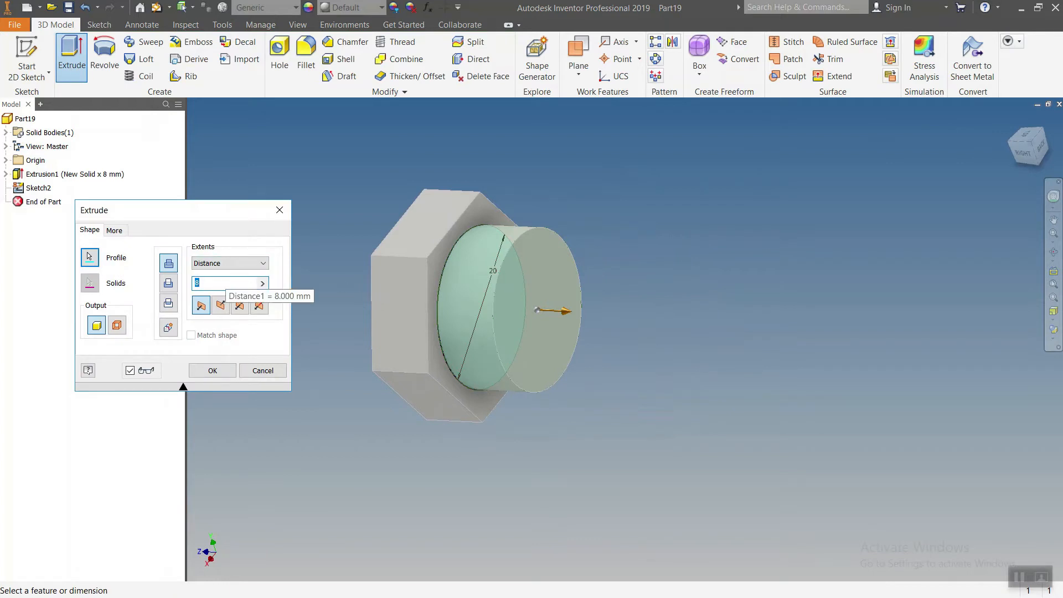
click(212, 371)
shift+middle_drag(508, 373, 452, 302)
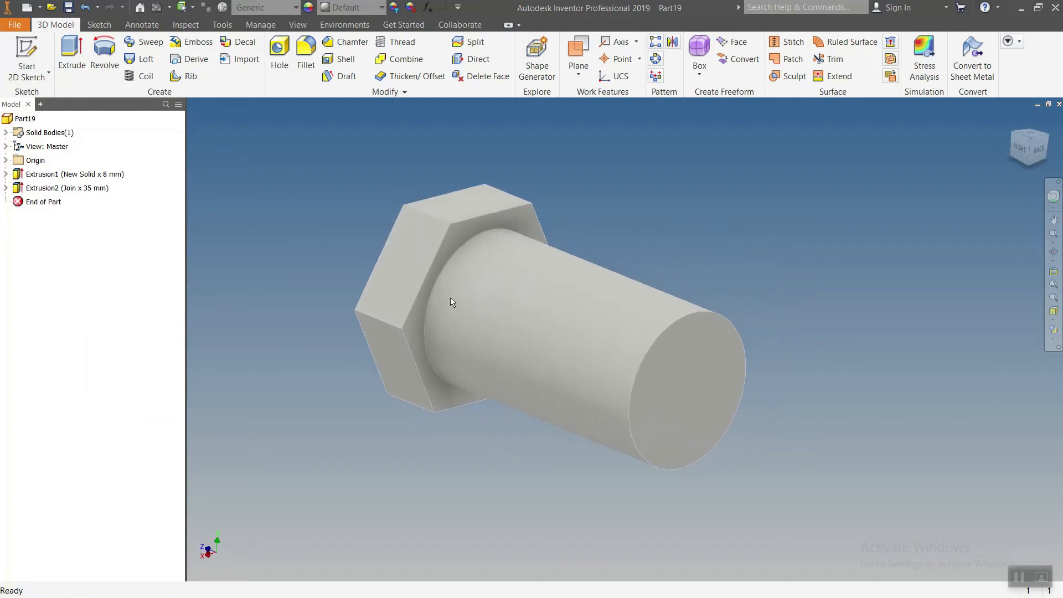
Step: Chamfer the circular edge at the free end of the shank by 1 mm
click(346, 42)
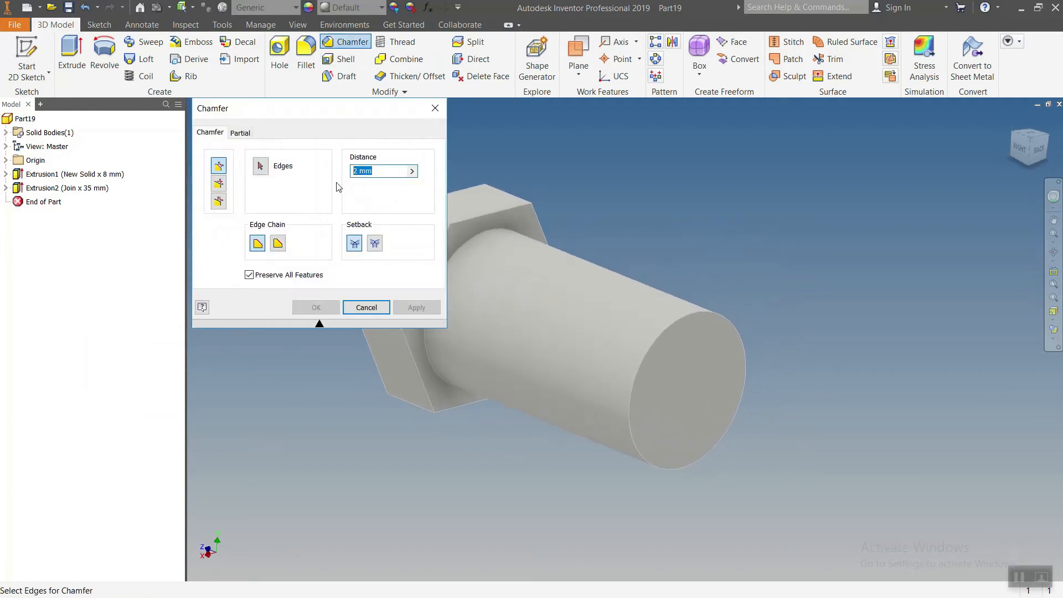
click(721, 314)
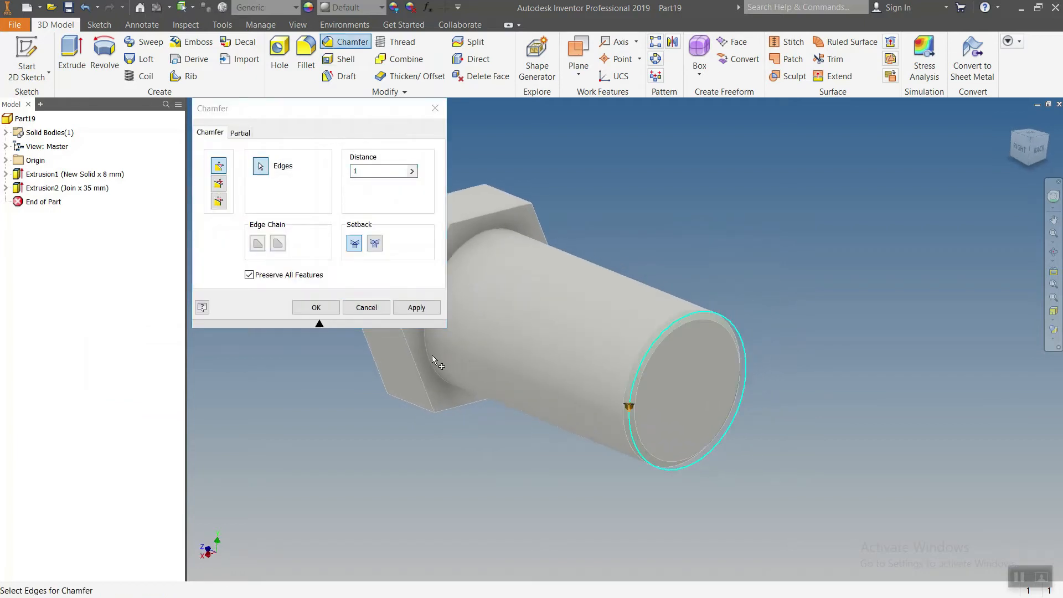
click(417, 308)
middle_drag(526, 347, 473, 335)
key(Escape)
scroll(600, 346, up, 5)
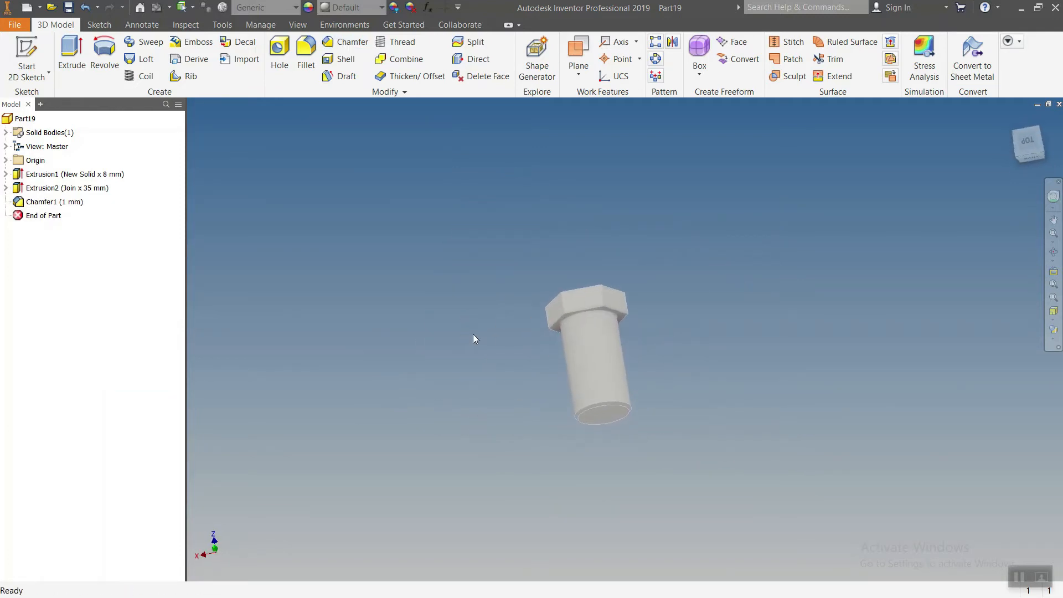
Step: Save the bolt as part h3.3 in the H3 folder and close the file
key(ctrl+s)
click(185, 87)
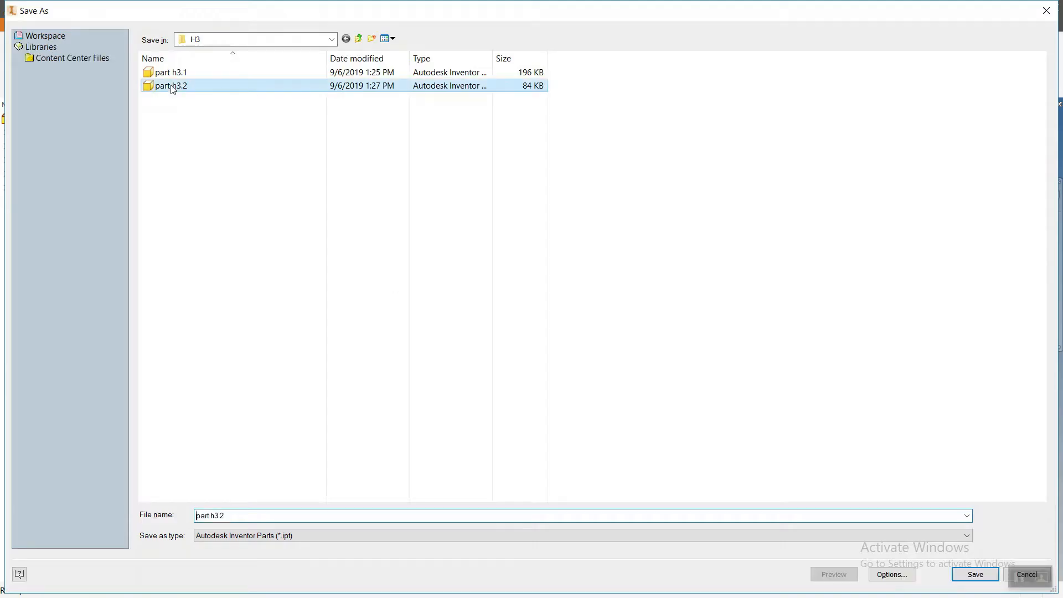
click(231, 516)
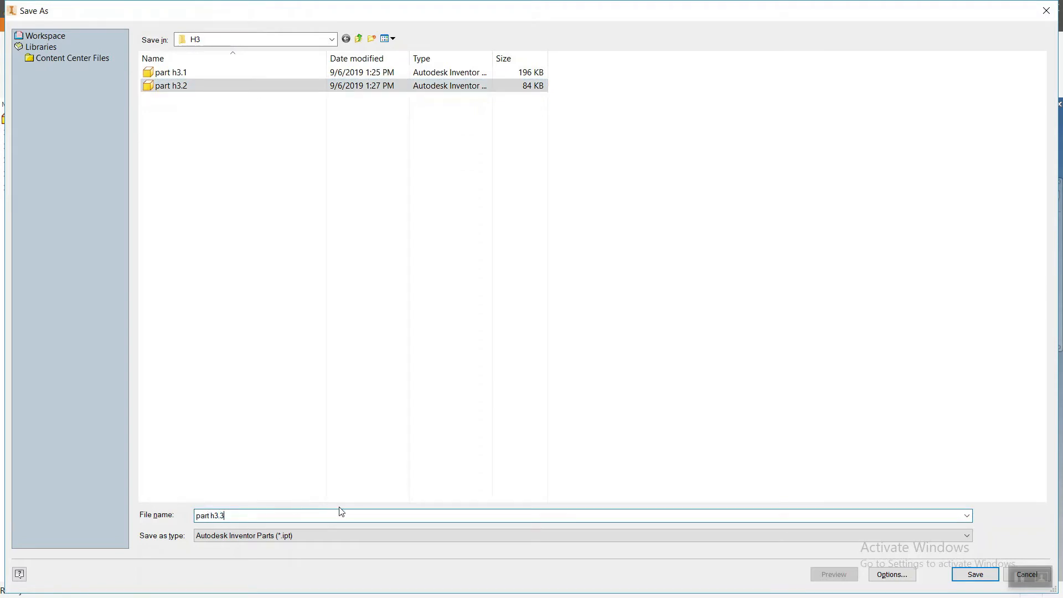
click(975, 574)
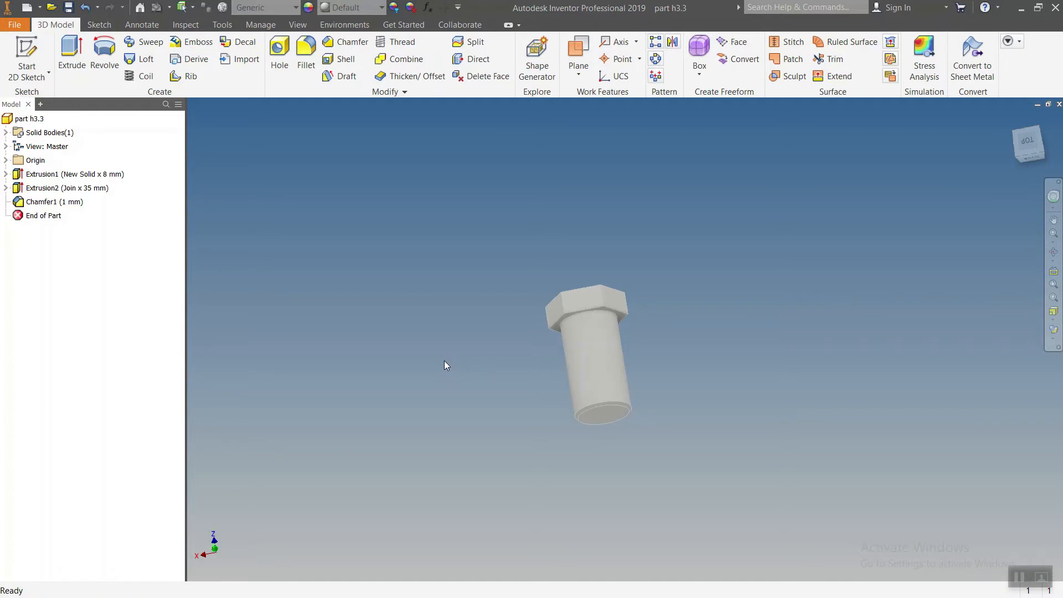
shift+middle_drag(444, 366, 720, 299)
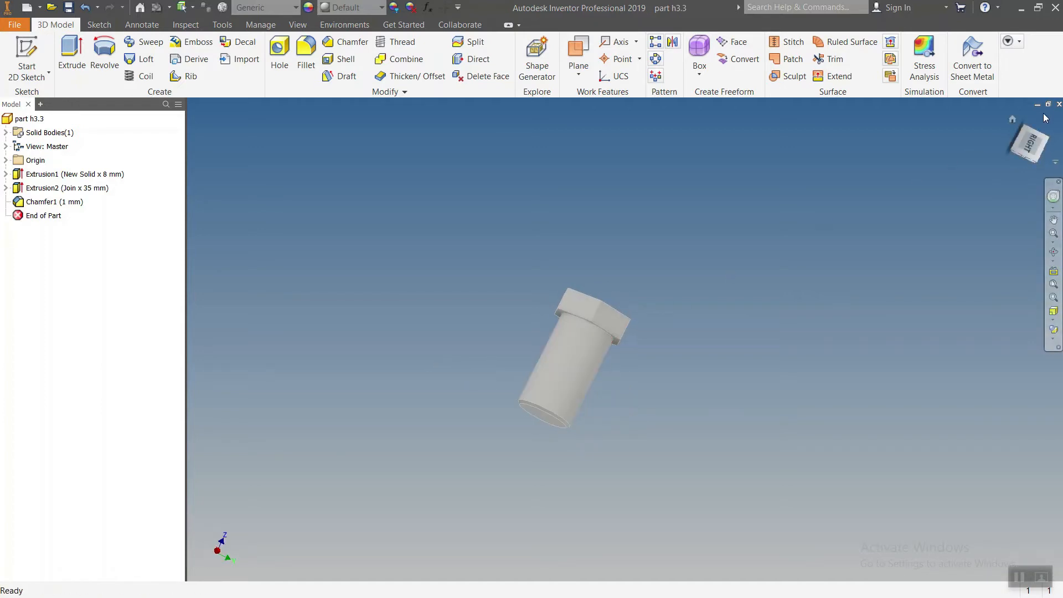
click(1059, 104)
Step: Create a new part from the Standard.ipt template and start a 2D sketch on the XZ plane
click(50, 50)
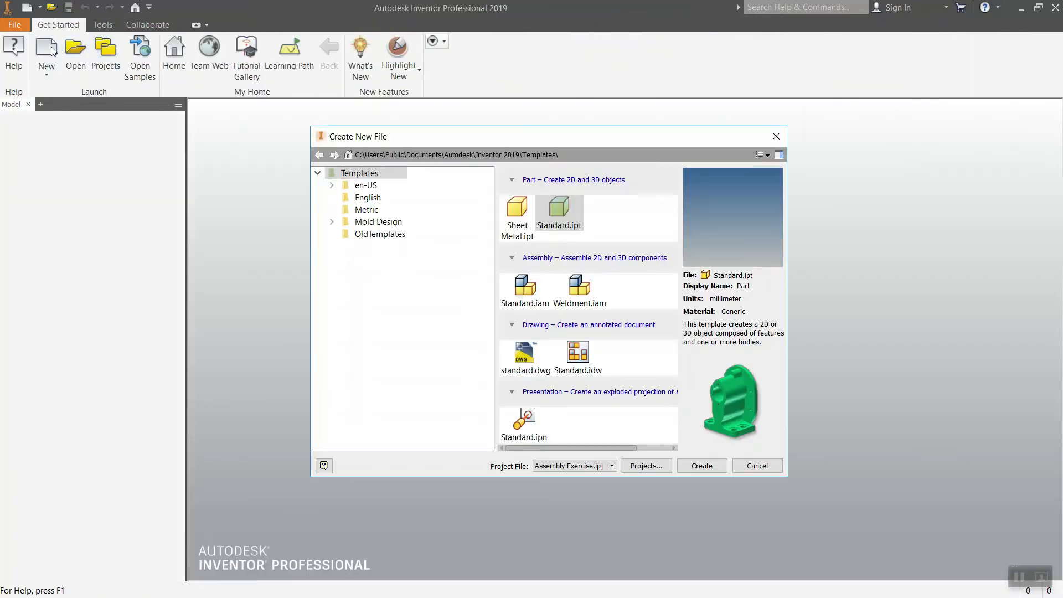
double_click(559, 210)
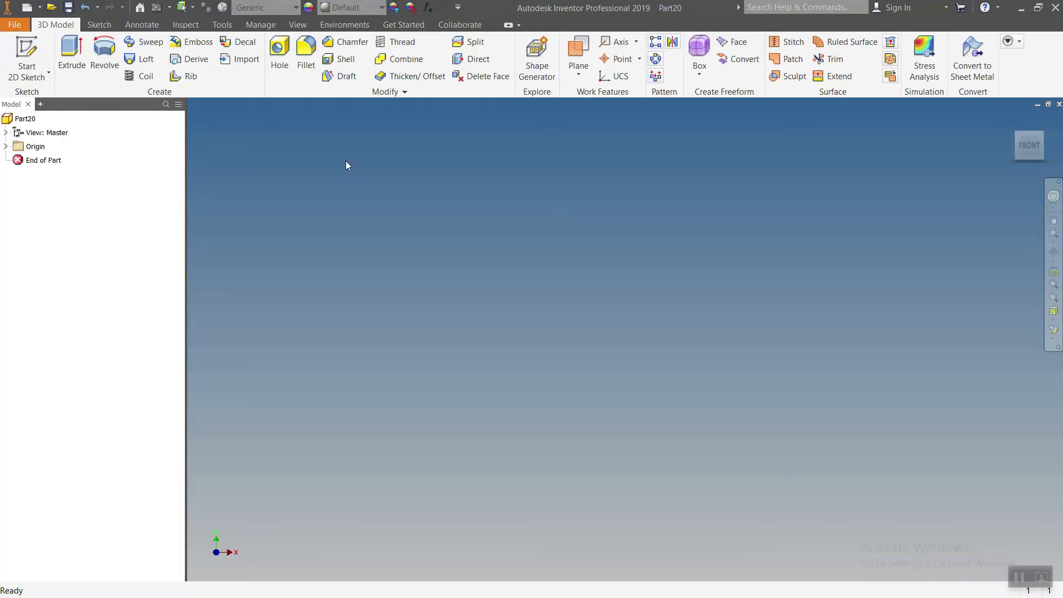
click(48, 60)
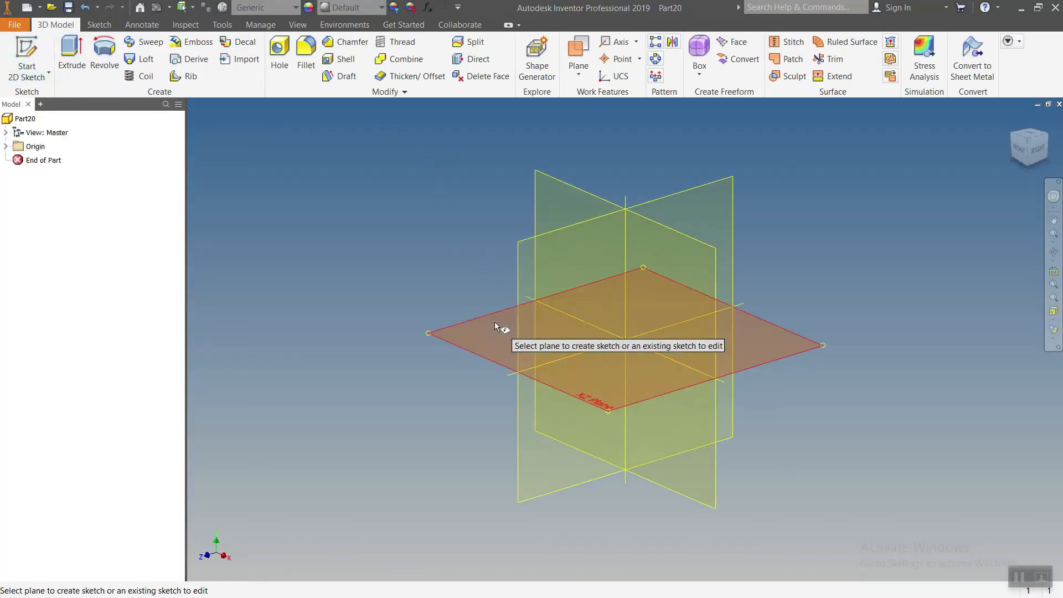
click(494, 325)
Step: Draw two concentric circles of 30 mm and 20 mm diameter centred on the origin
key(c)
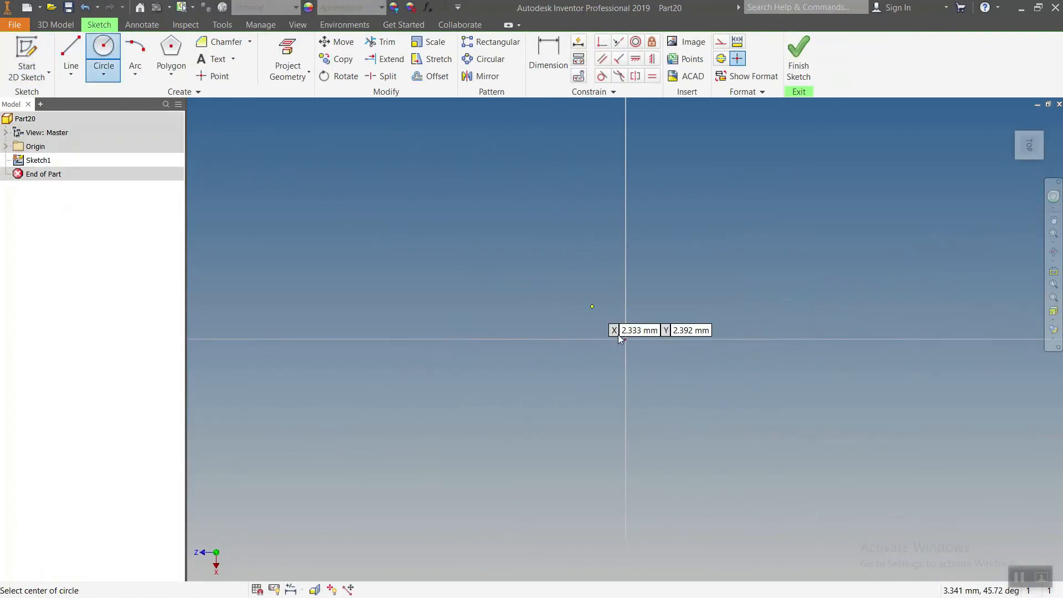
click(626, 339)
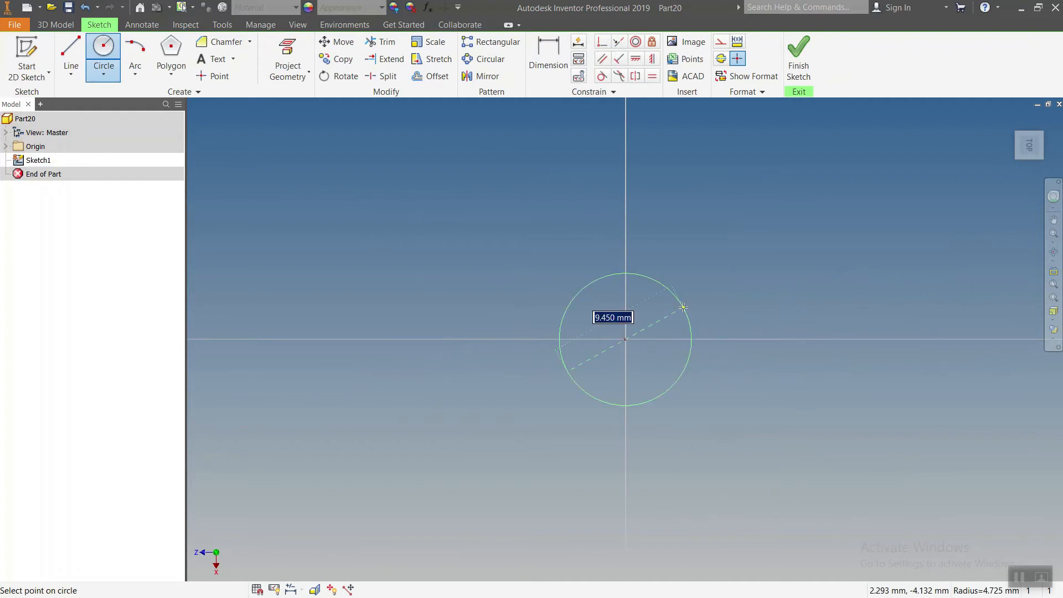
text(30)
key(Return)
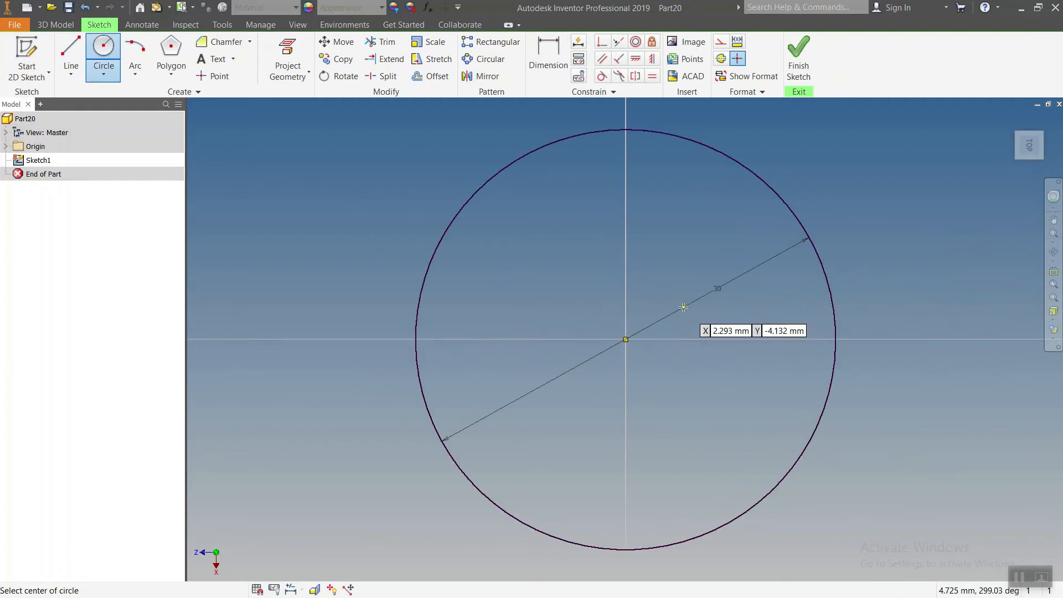
click(626, 339)
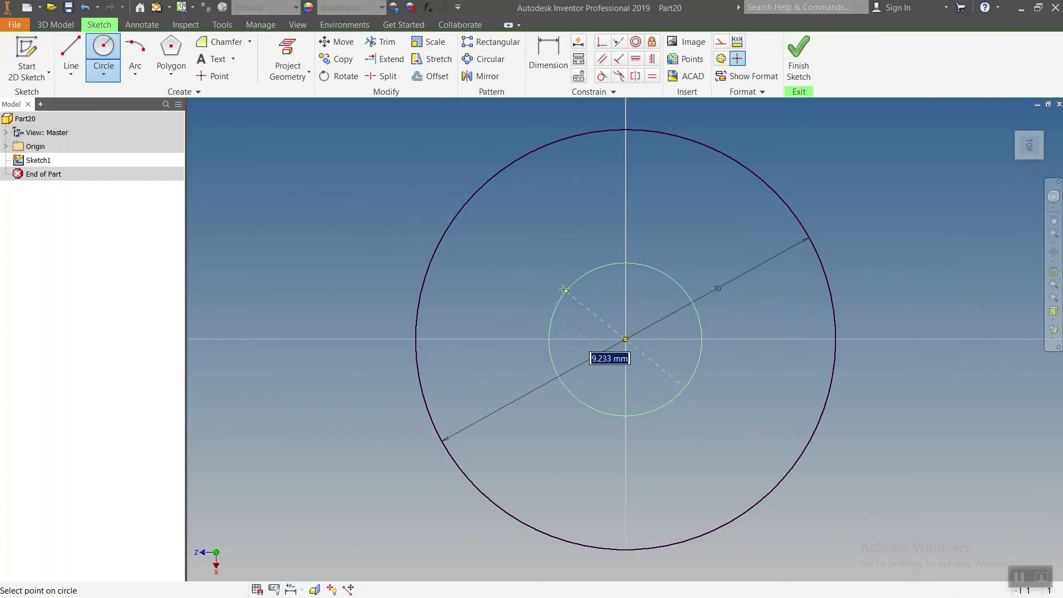
text(20)
key(Return)
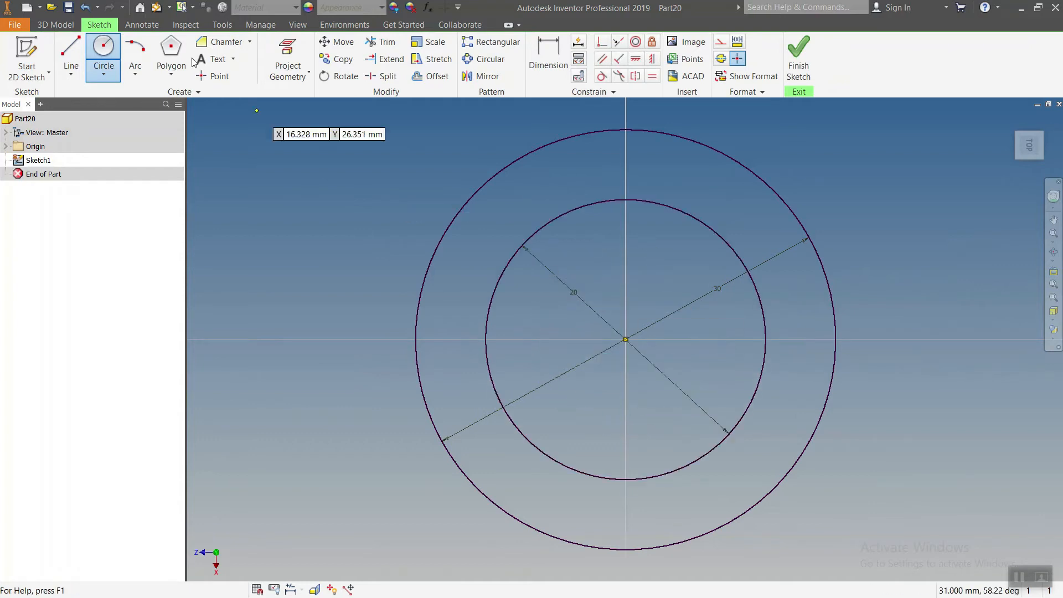
Step: Extrude the ring between the two circles 4 mm as a new solid
click(56, 24)
click(71, 61)
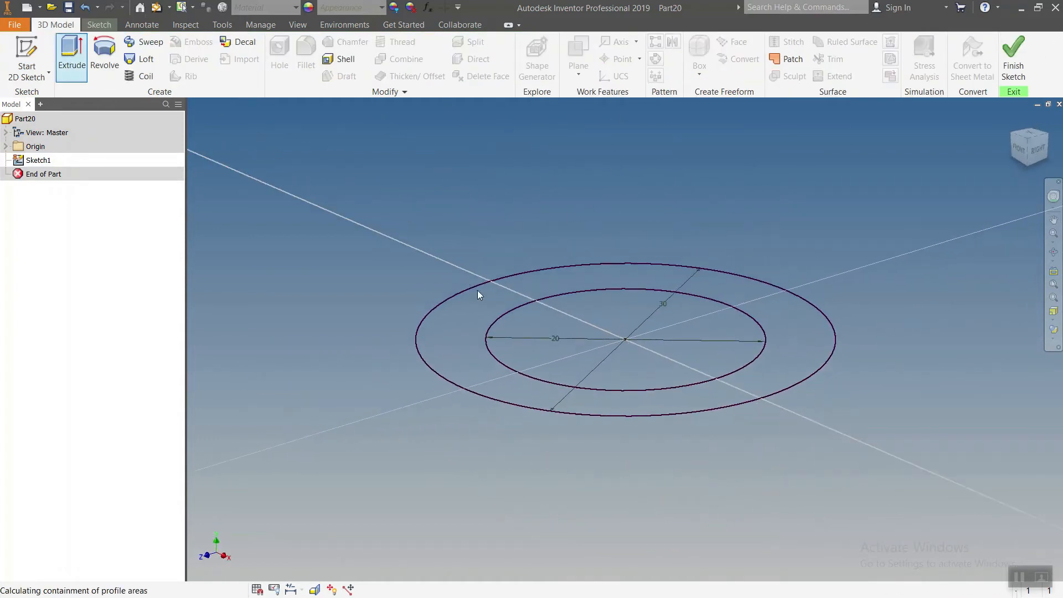
click(482, 302)
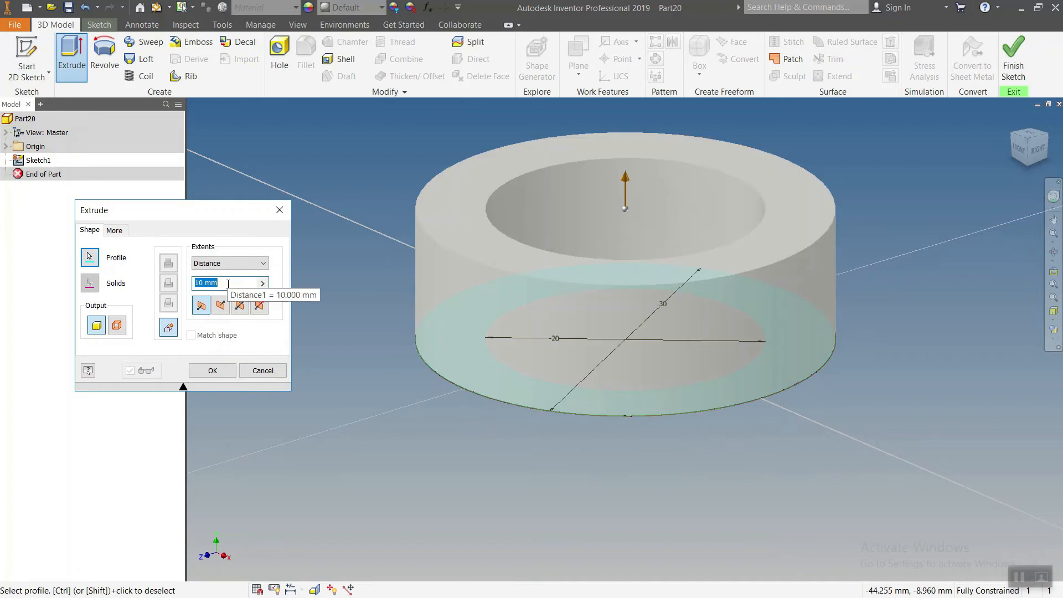
text(4)
key(Return)
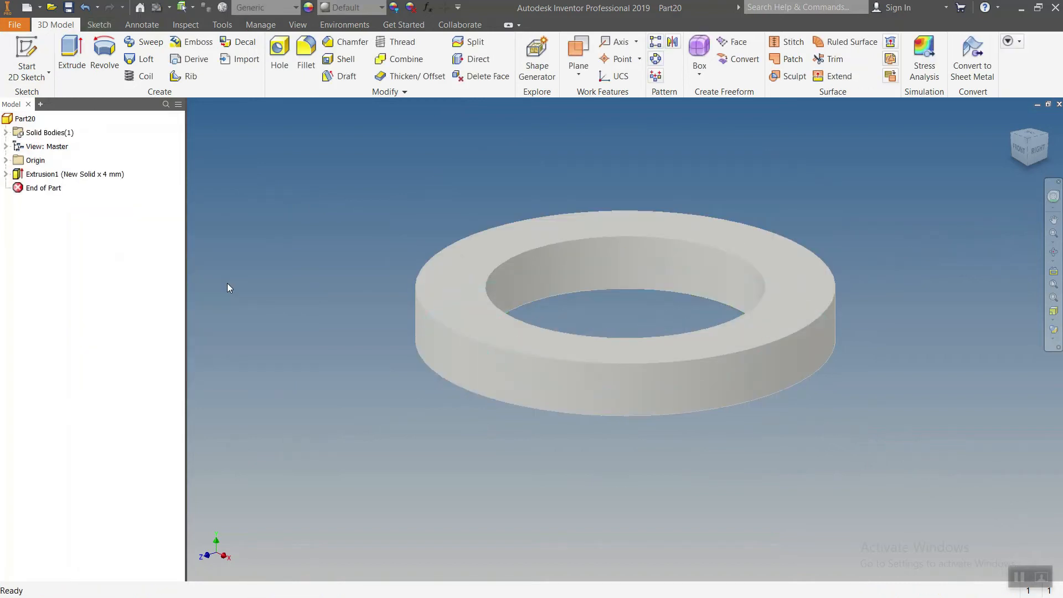
Step: Save the washer as part h3.4 in the H3 folder and close the file
key(ctrl+s)
click(177, 100)
click(230, 517)
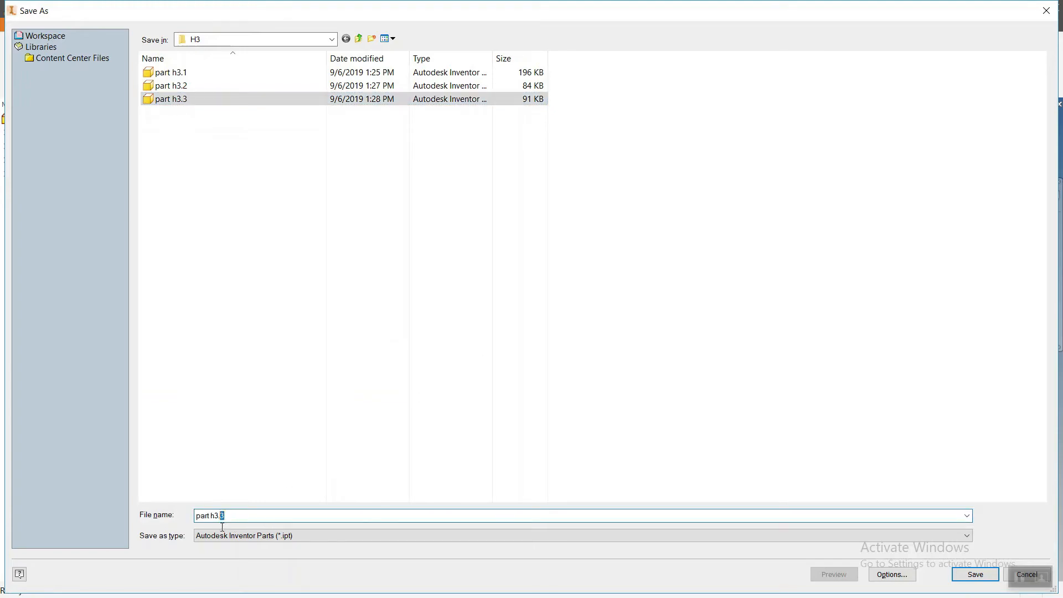
text(part h3.4)
key(Return)
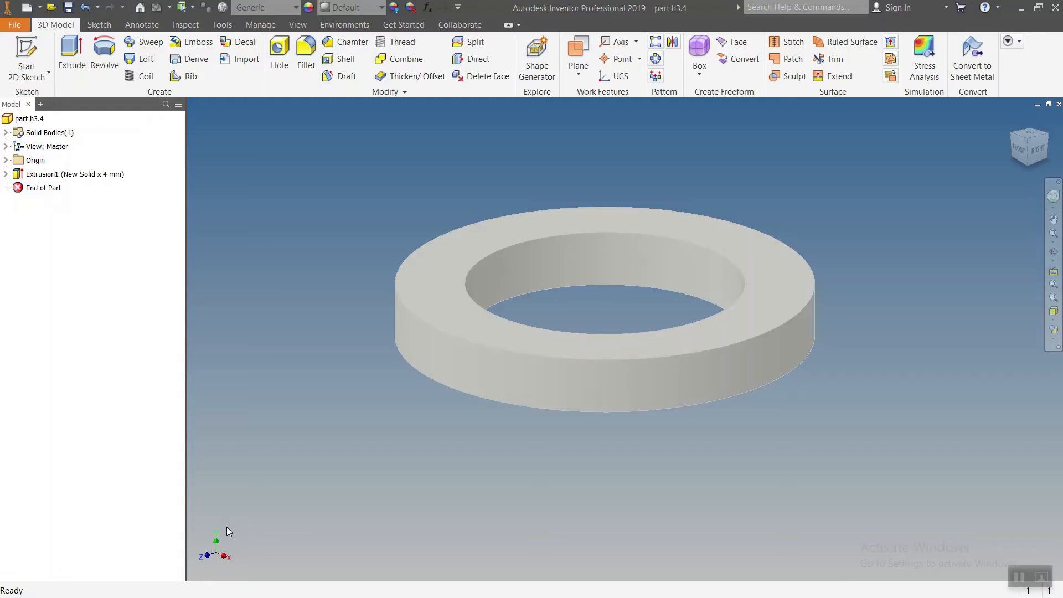
click(1060, 104)
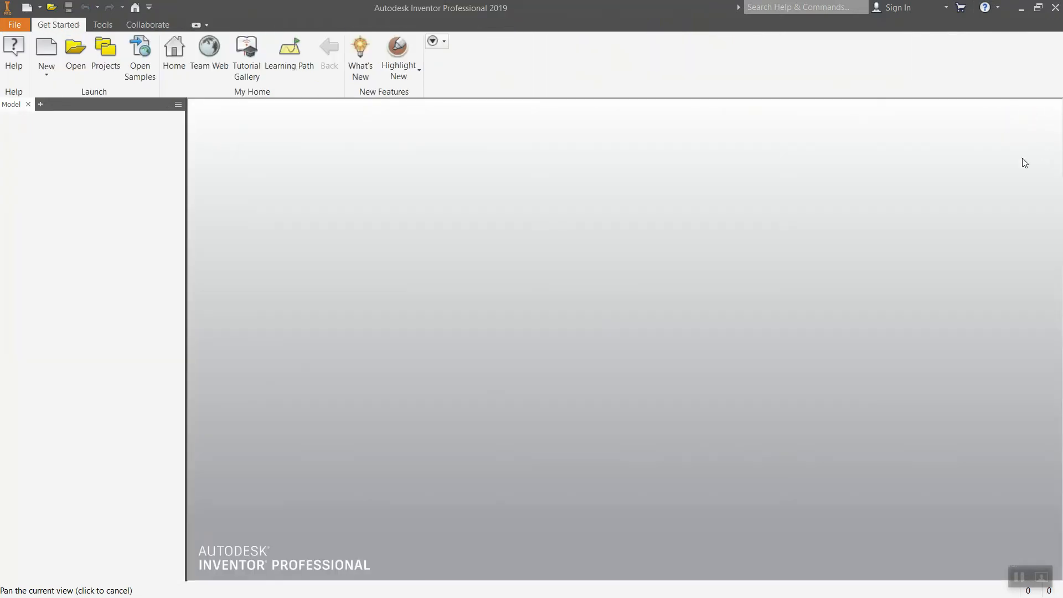
Step: Create a new assembly from the Standard.iam template and place one each of part h3.1 to part h3.4 from the H3 folder
double_click(525, 286)
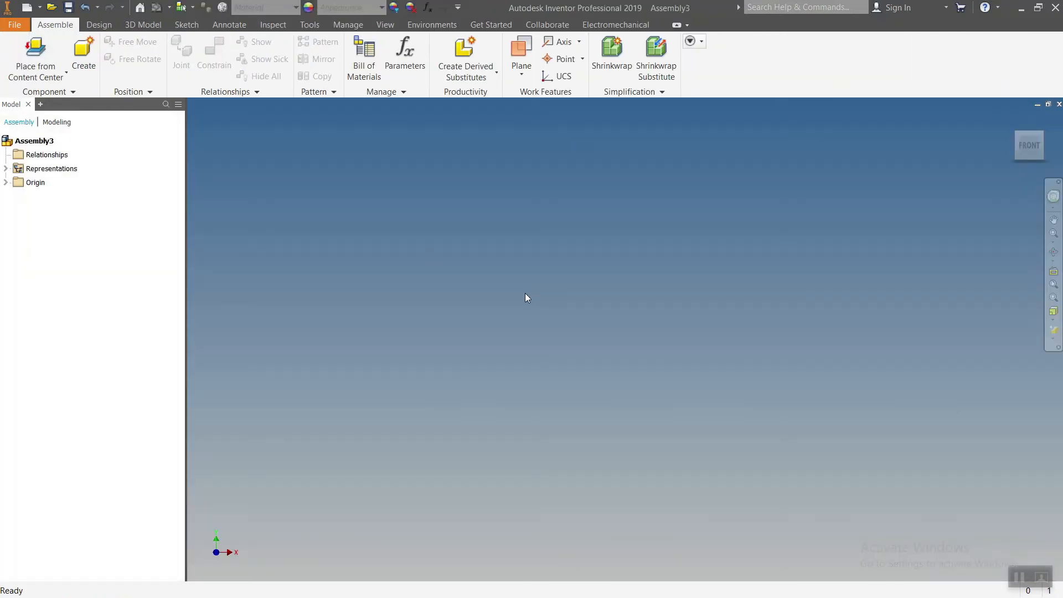
click(49, 77)
click(44, 96)
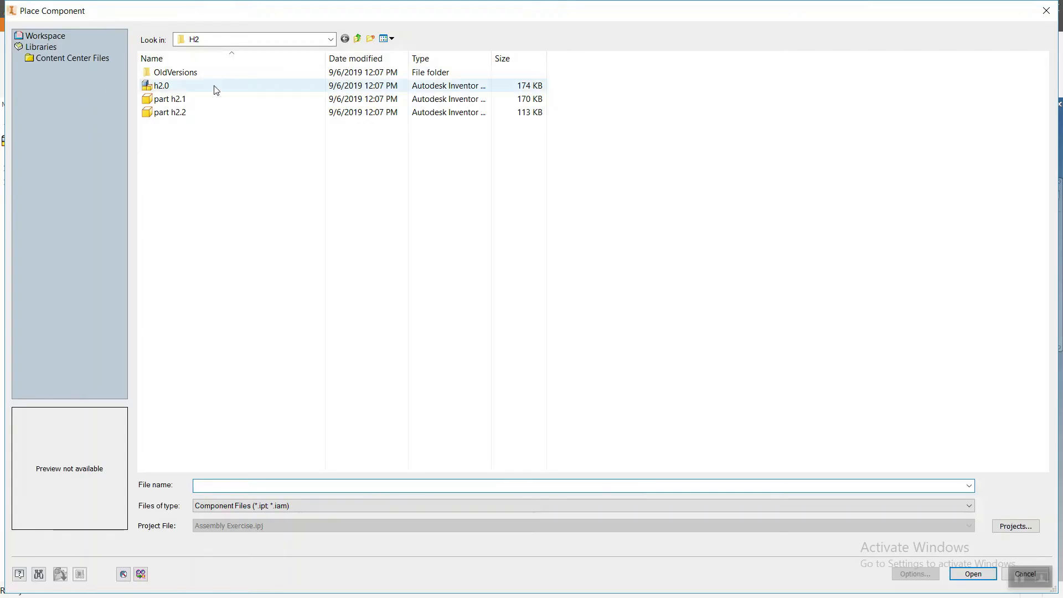
click(357, 38)
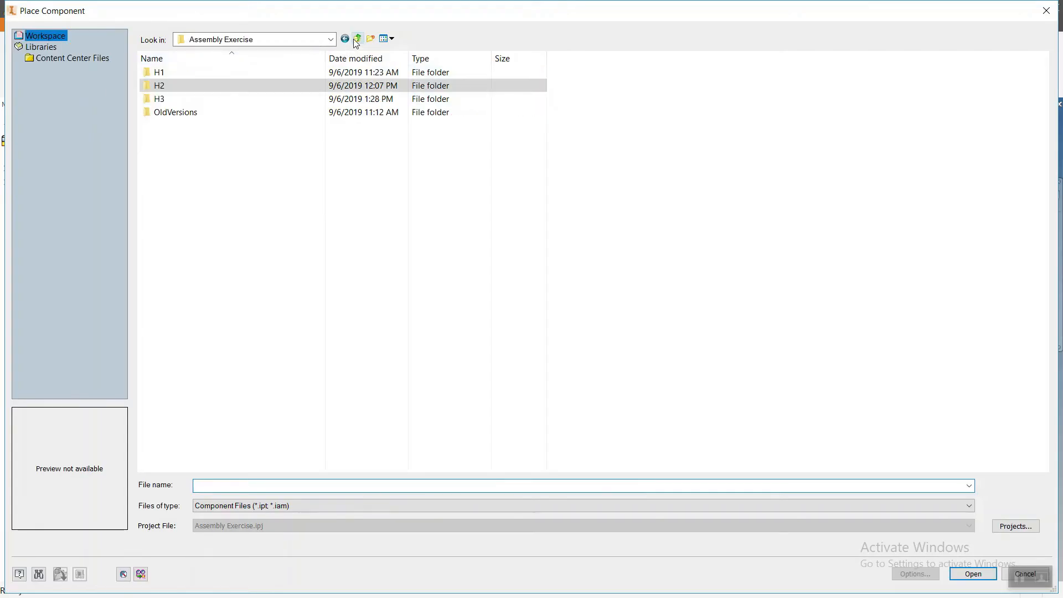
double_click(183, 99)
drag(222, 161, 180, 79)
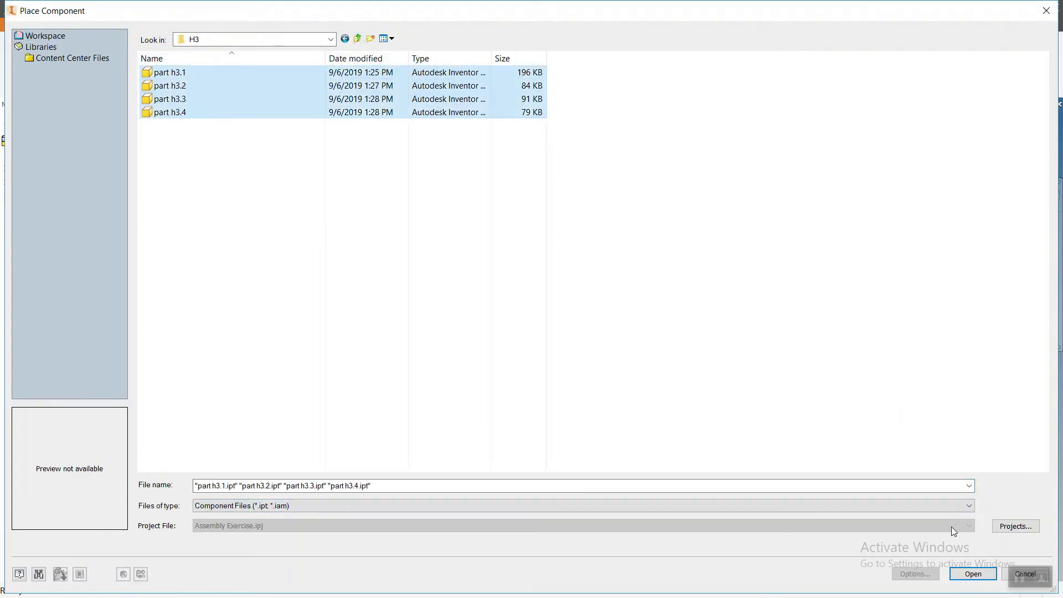
click(973, 574)
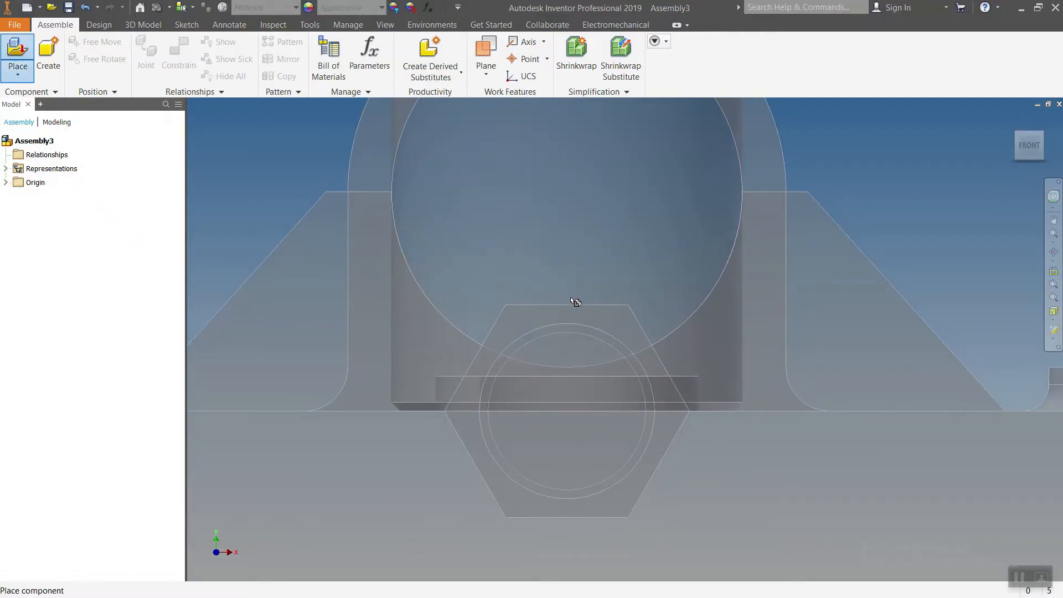
click(575, 302)
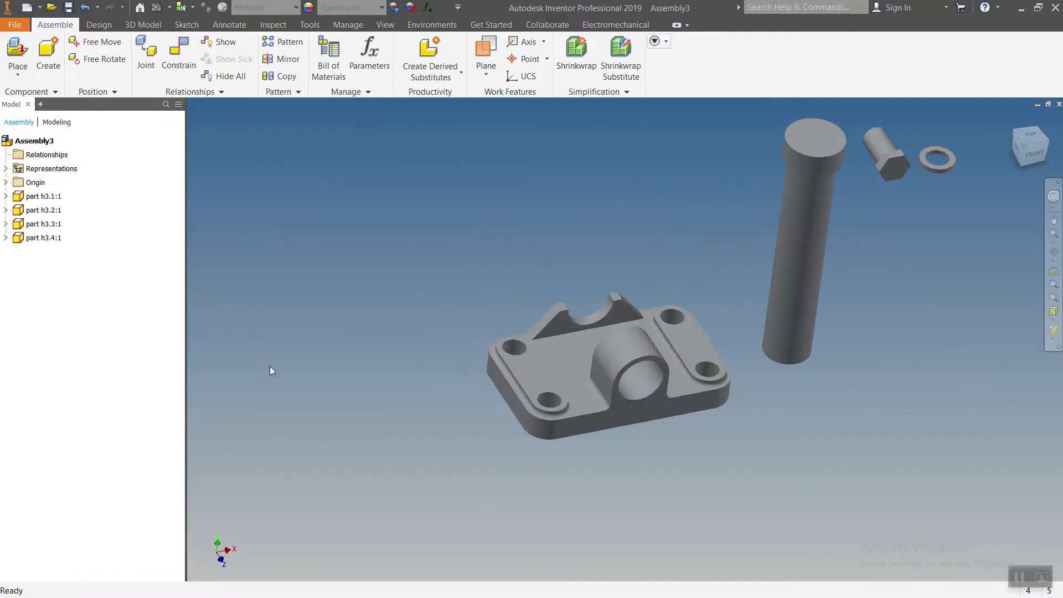
Step: Constrain the YZ plane of part h3.1 flush with the assembly's YZ origin plane at 0 mm offset
click(6, 182)
click(50, 196)
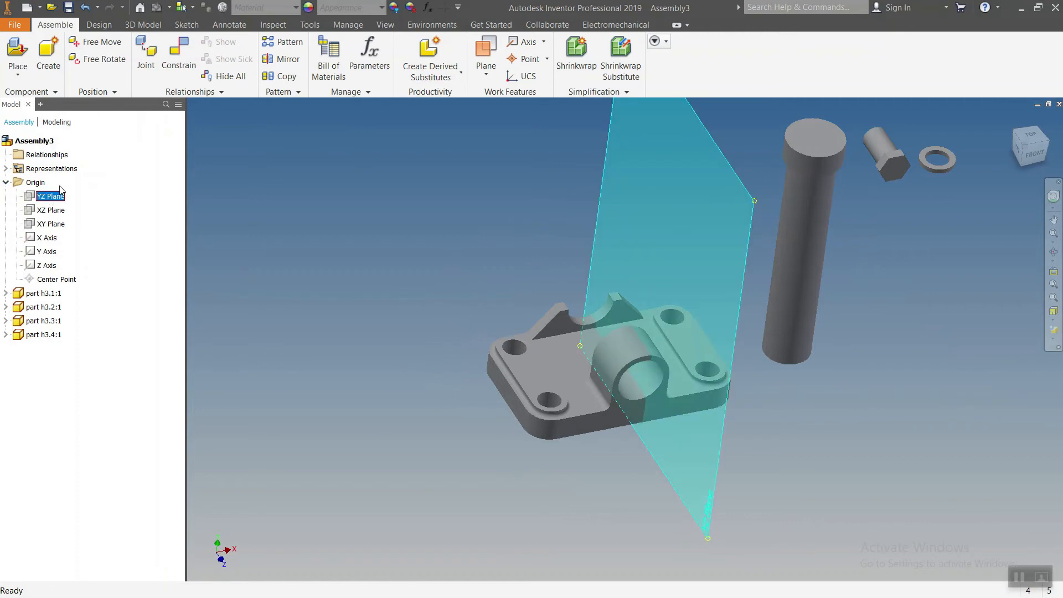
click(184, 66)
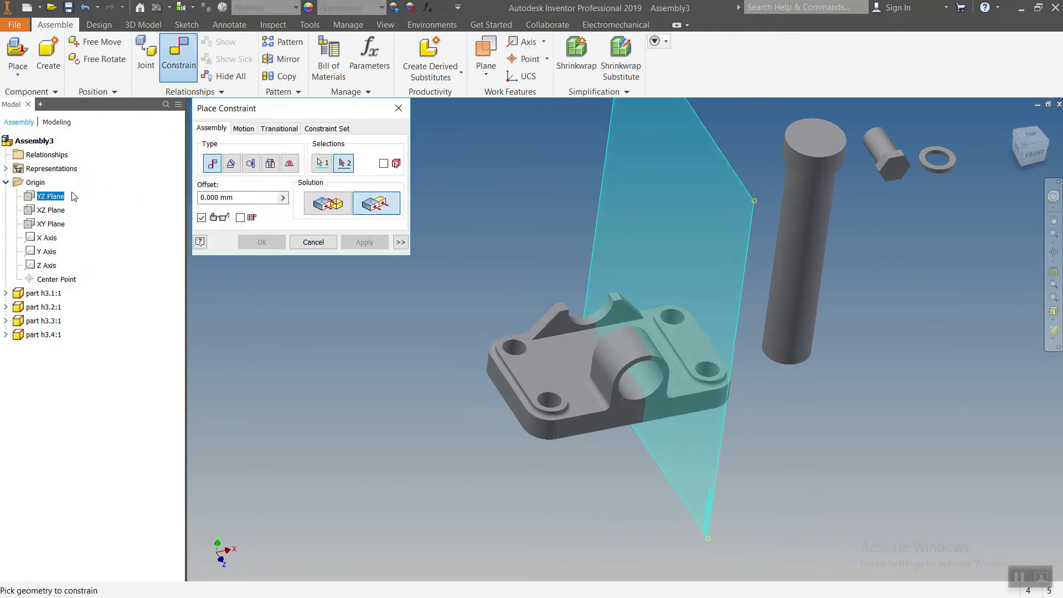
click(6, 293)
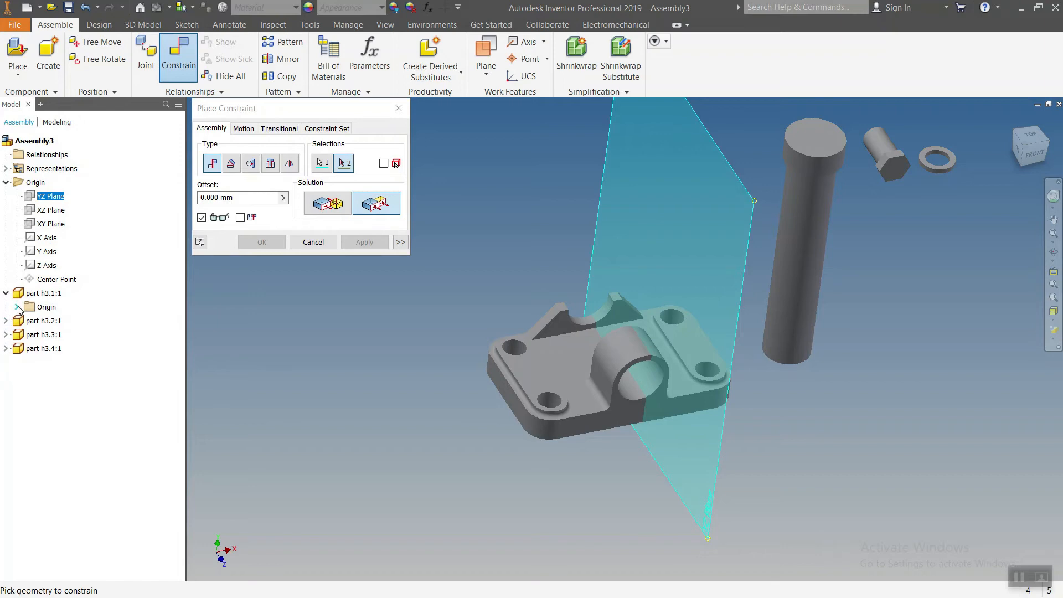
click(17, 308)
click(70, 321)
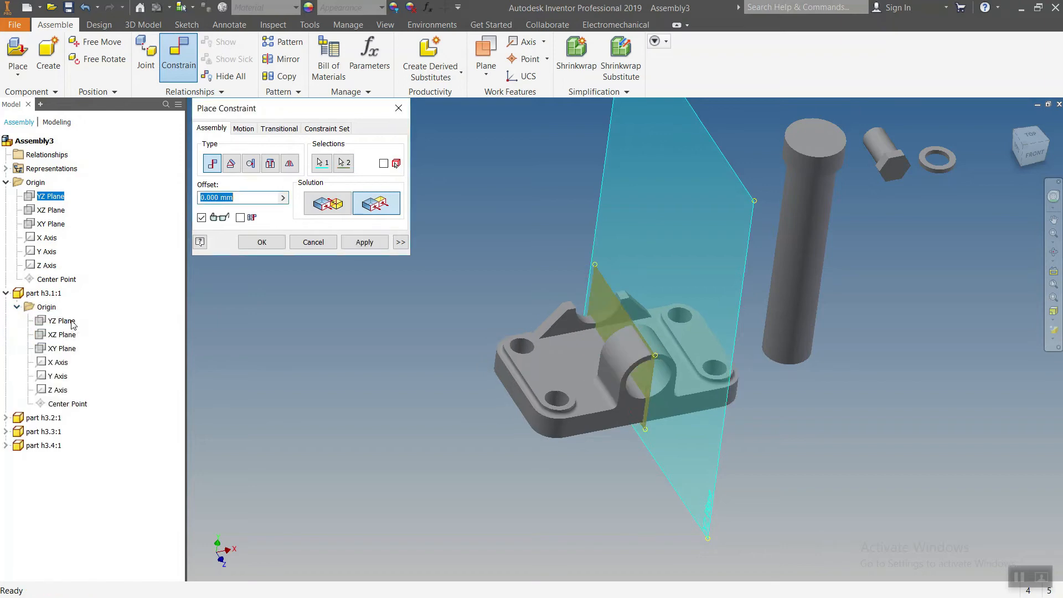
click(365, 244)
Step: Mate the underside of the base plate, part h3.1, with the assembly's XZ origin plane at 0 mm offset
shift+middle_drag(459, 385, 460, 323)
click(327, 207)
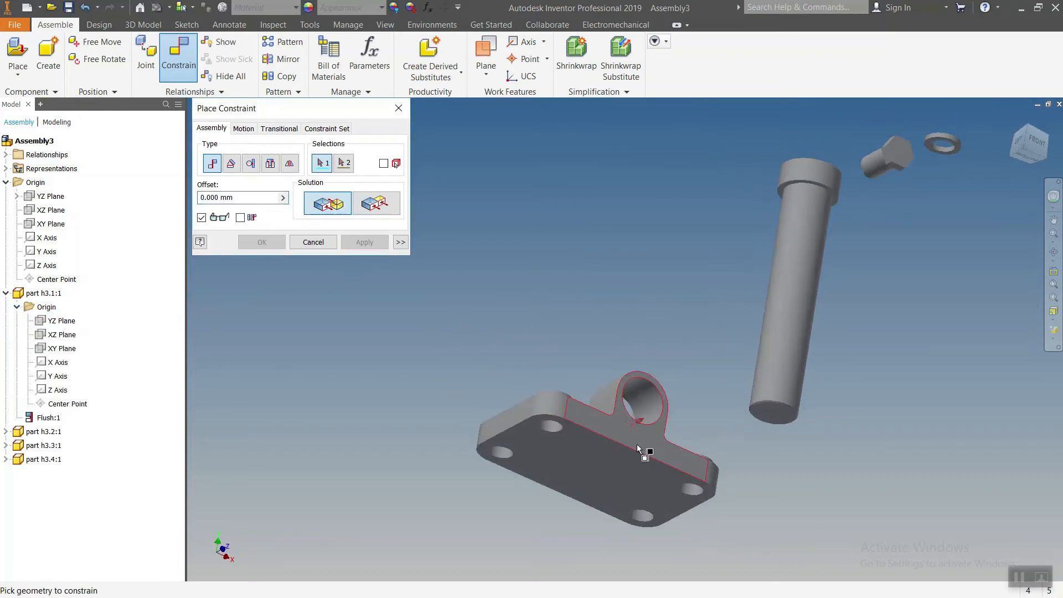
click(598, 464)
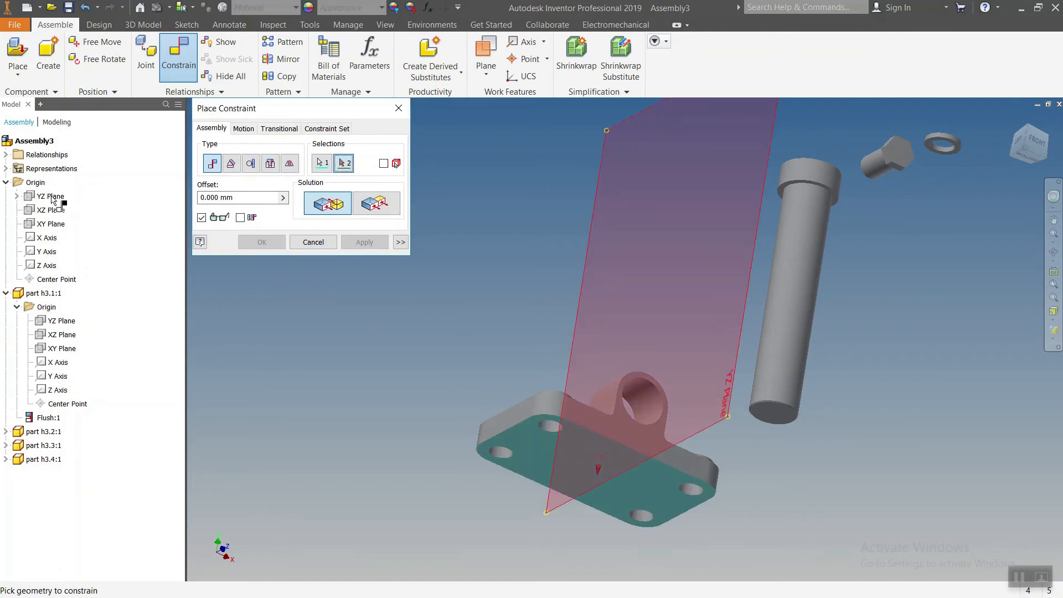
click(54, 214)
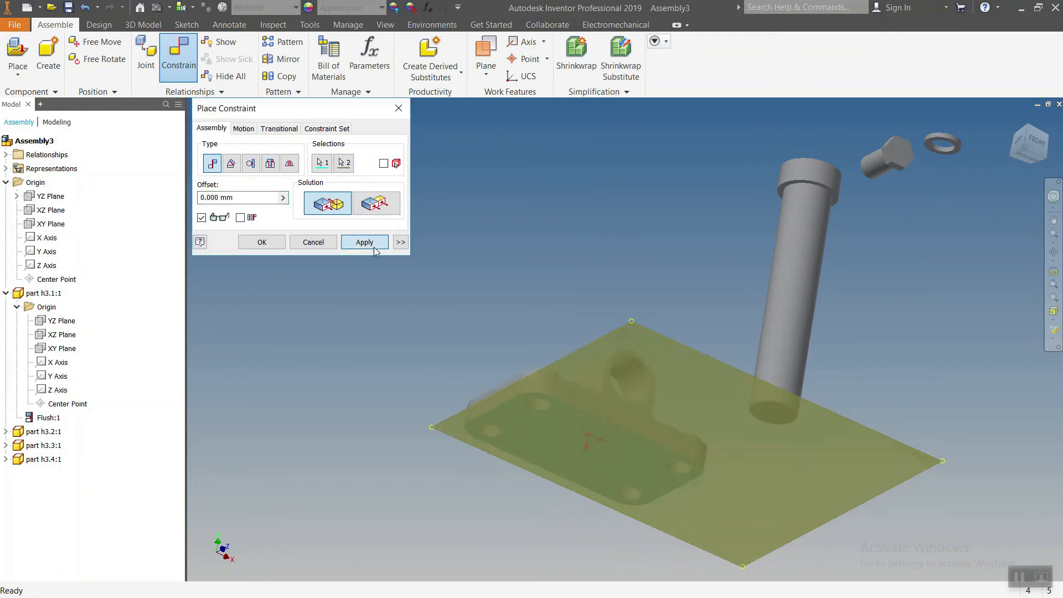
click(364, 242)
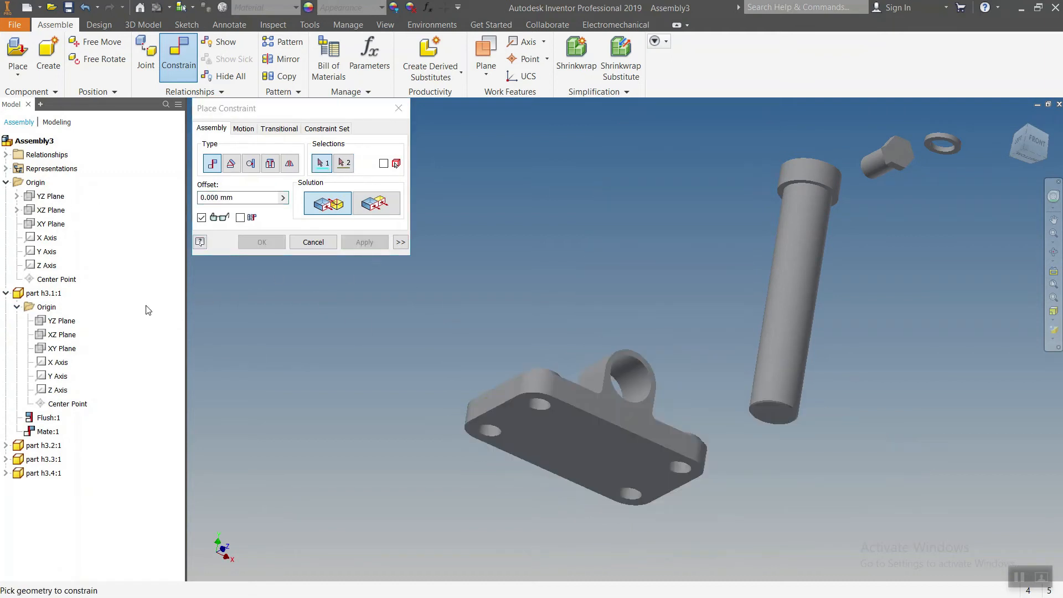
Step: Constrain the XY plane of part h3.1 flush with the assembly's XY origin plane at 0 mm offset
click(65, 350)
shift+middle_drag(367, 351, 343, 355)
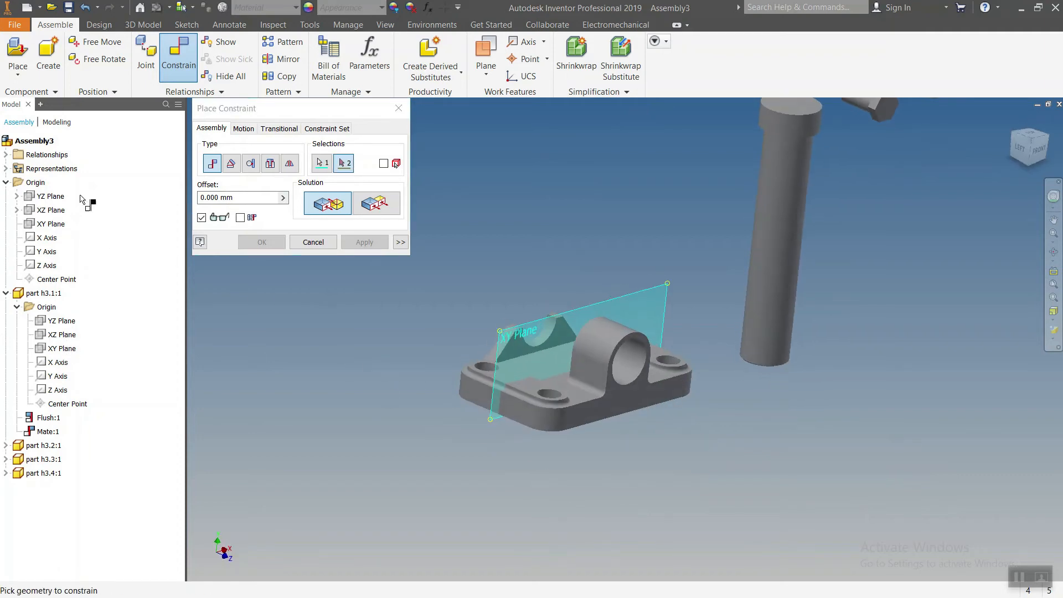
click(59, 224)
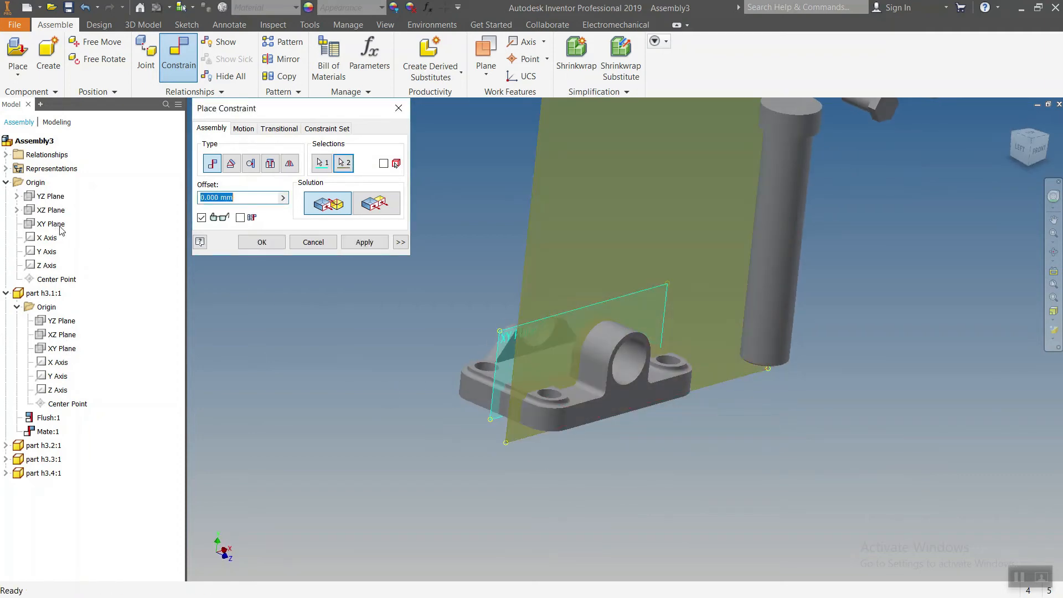
click(376, 203)
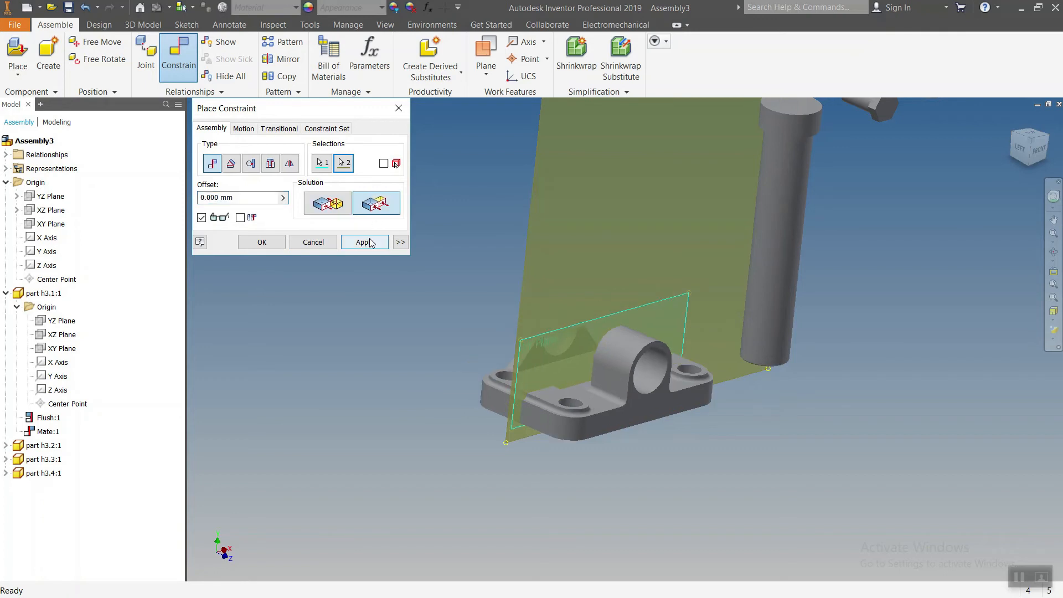
click(364, 242)
Step: Mate the headed pin's axis with the axis of the bore in the base plate's cylindrical boss
mouse_move(549, 389)
shift+middle_down()
mouse_move(533, 408)
mouse_move(545, 392)
shift+middle_up()
scroll(680, 406, down, 4)
scroll(680, 406, up, 5)
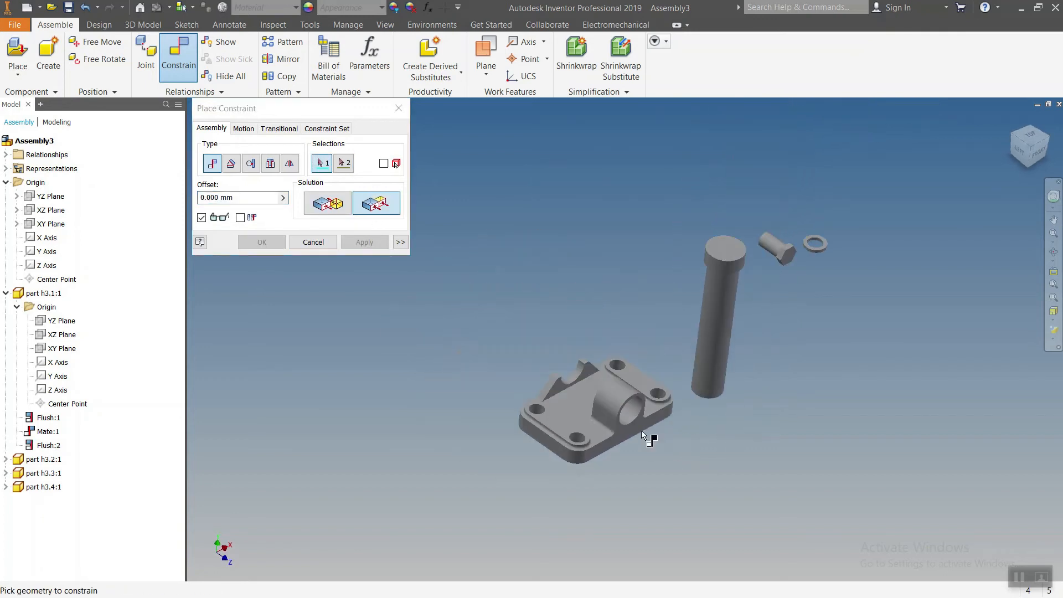
shift+middle_drag(653, 434, 577, 320)
click(694, 376)
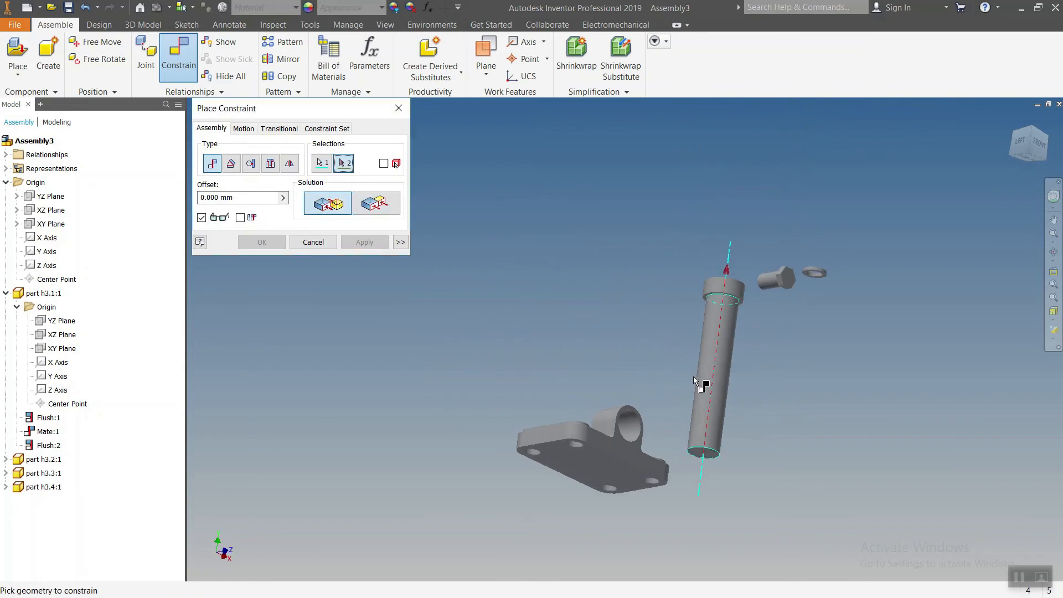
scroll(613, 418, down, 5)
click(599, 419)
scroll(593, 413, up, 3)
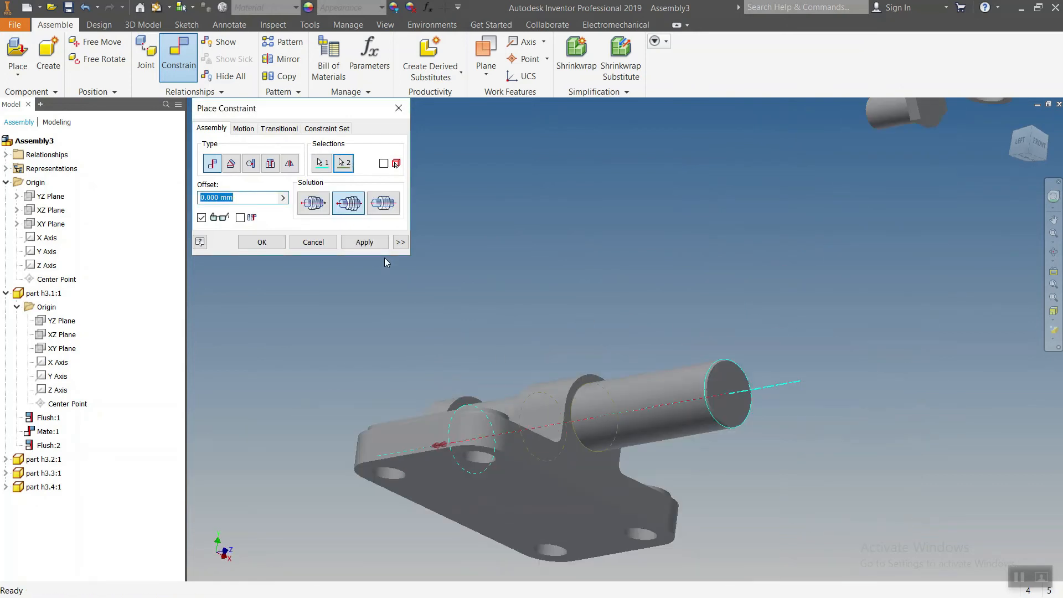
click(367, 245)
Step: Mate the annular underside of the pin's head with the outer face of the base behind the notched support
shift+middle_drag(602, 294, 593, 387)
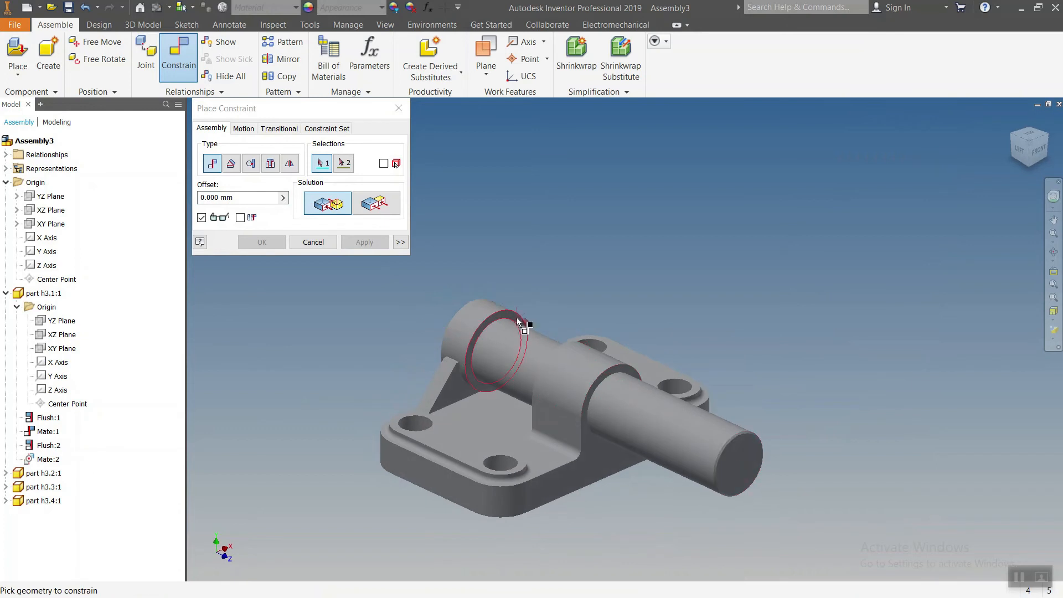
click(517, 318)
shift+middle_drag(462, 324, 351, 305)
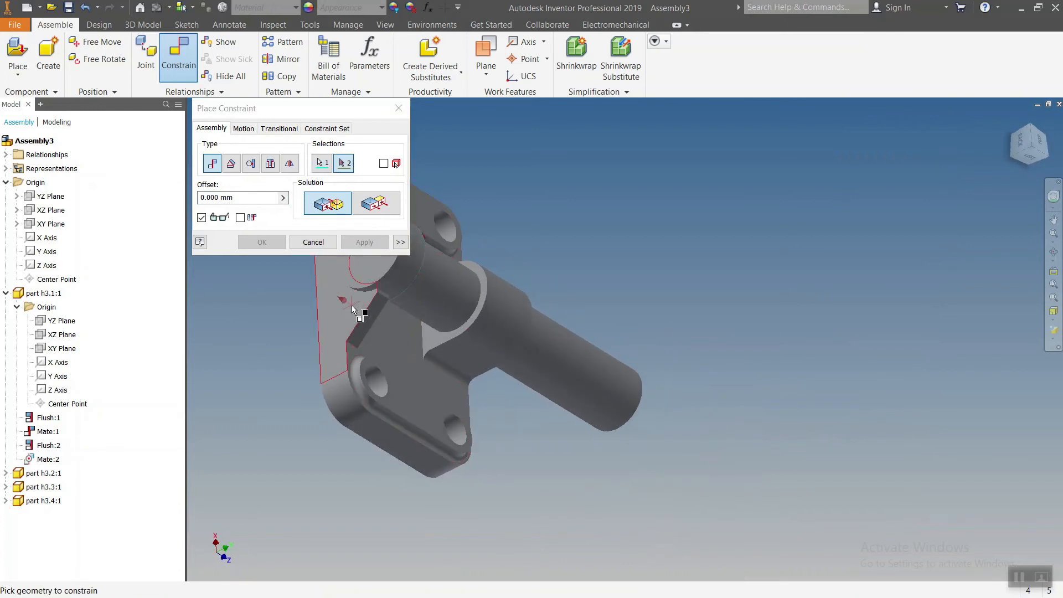
click(352, 304)
click(363, 242)
Step: Mate the washer's flat face with the raised pad around the base hole beside the notched support
scroll(594, 365, up, 5)
shift+middle_drag(593, 364, 487, 329)
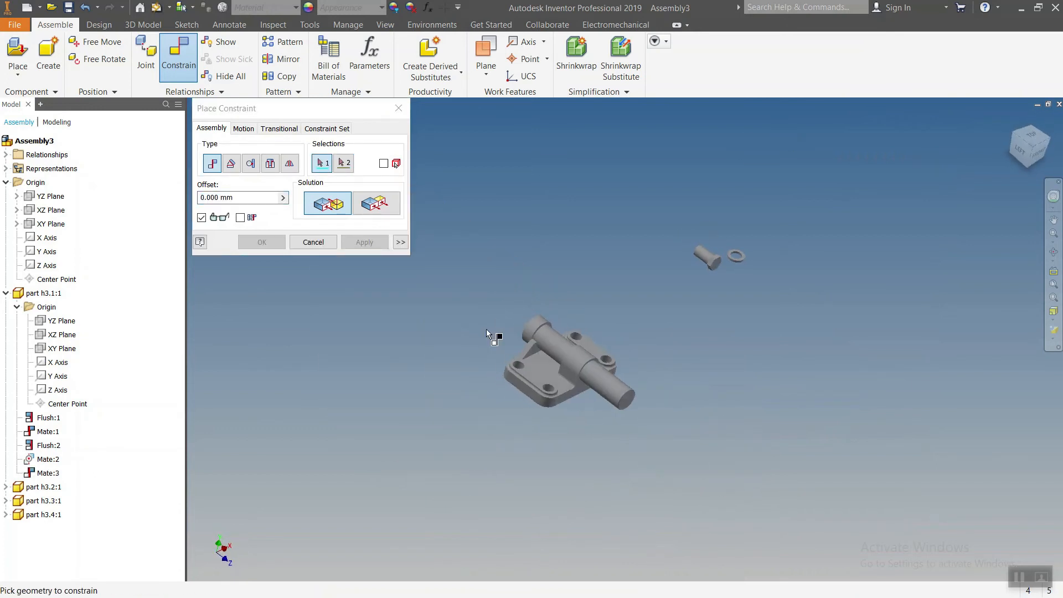
scroll(759, 288, down, 3)
shift+middle_drag(758, 289, 715, 238)
scroll(693, 300, down, 6)
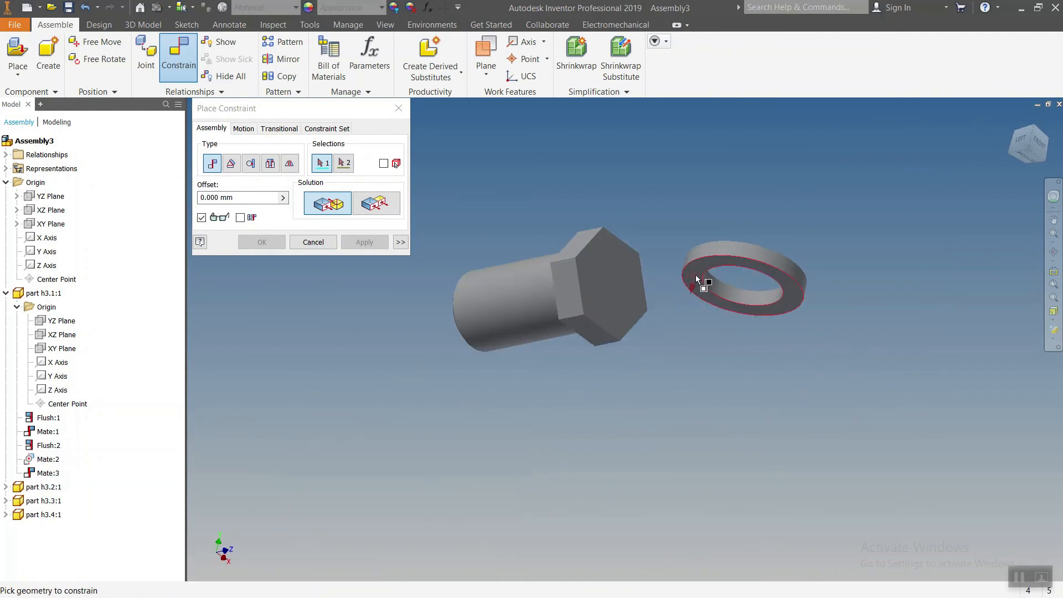
click(696, 276)
scroll(698, 295, up, 4)
shift+middle_drag(698, 295, 493, 443)
scroll(421, 474, down, 5)
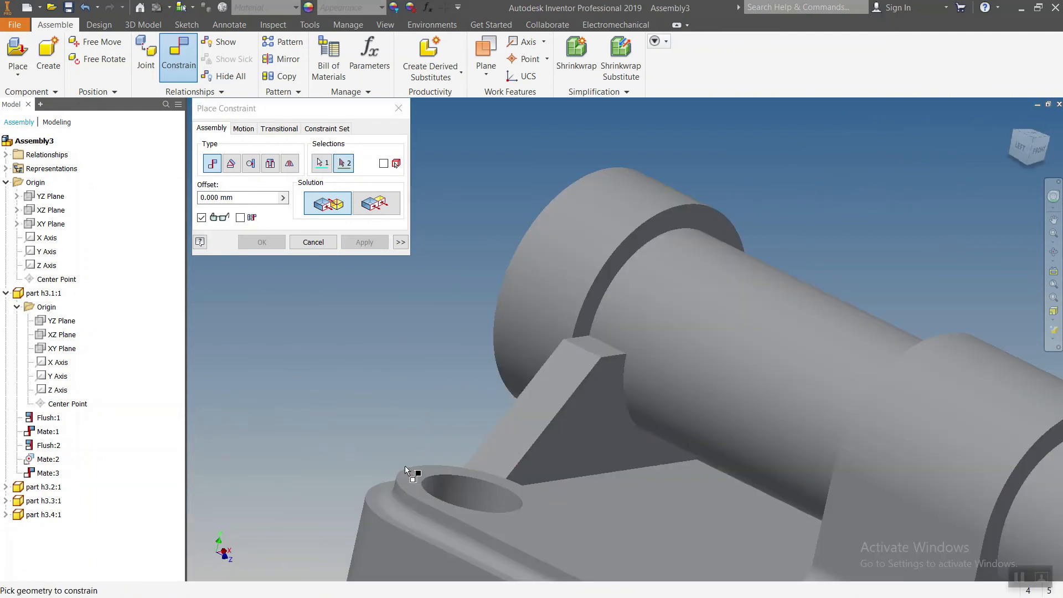
click(426, 471)
scroll(422, 466, up, 5)
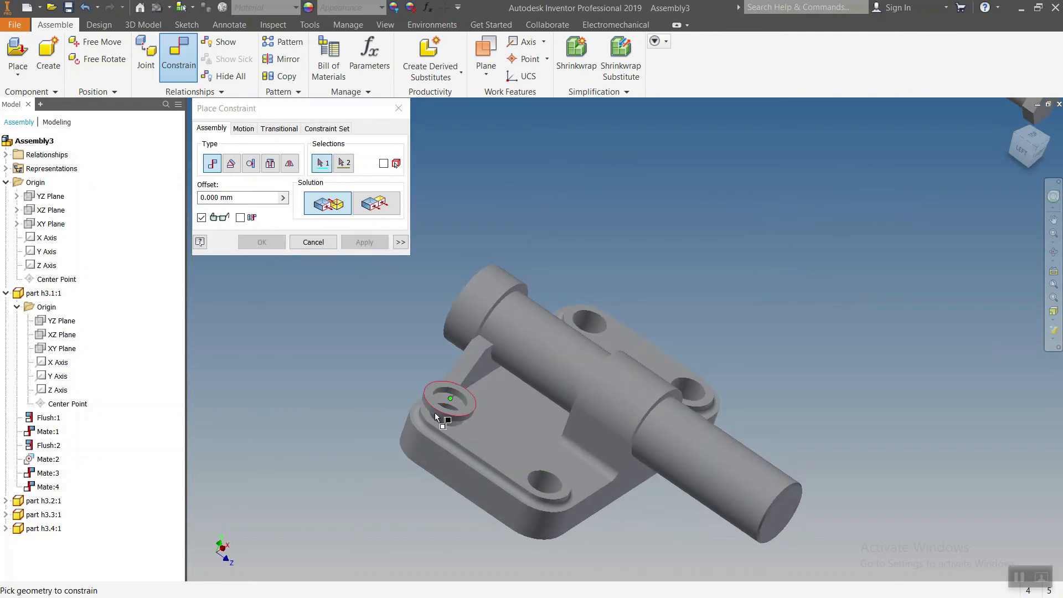
Step: Mate the washer's hole axis with the axis of the base hole beneath it
scroll(437, 416, down, 3)
click(481, 331)
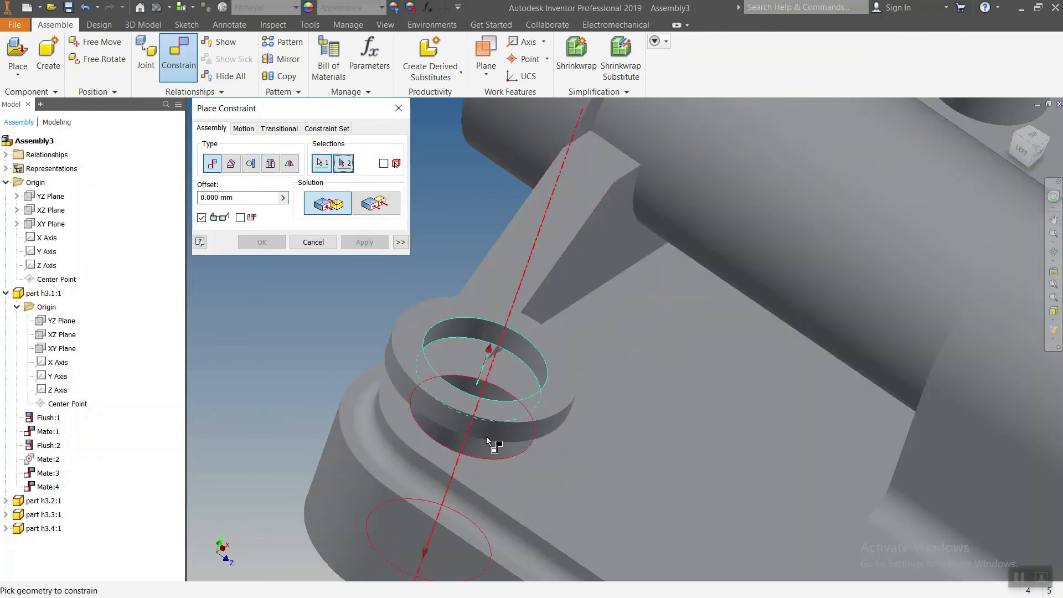
click(480, 447)
click(382, 246)
Step: Mate the underside of the hex bolt's head with the upper face of the washer at 0 mm offset
scroll(408, 411, up, 5)
shift+middle_drag(410, 413, 579, 523)
scroll(594, 235, down, 4)
click(607, 243)
scroll(607, 243, up, 4)
shift+middle_drag(587, 261, 477, 371)
scroll(532, 549, down, 6)
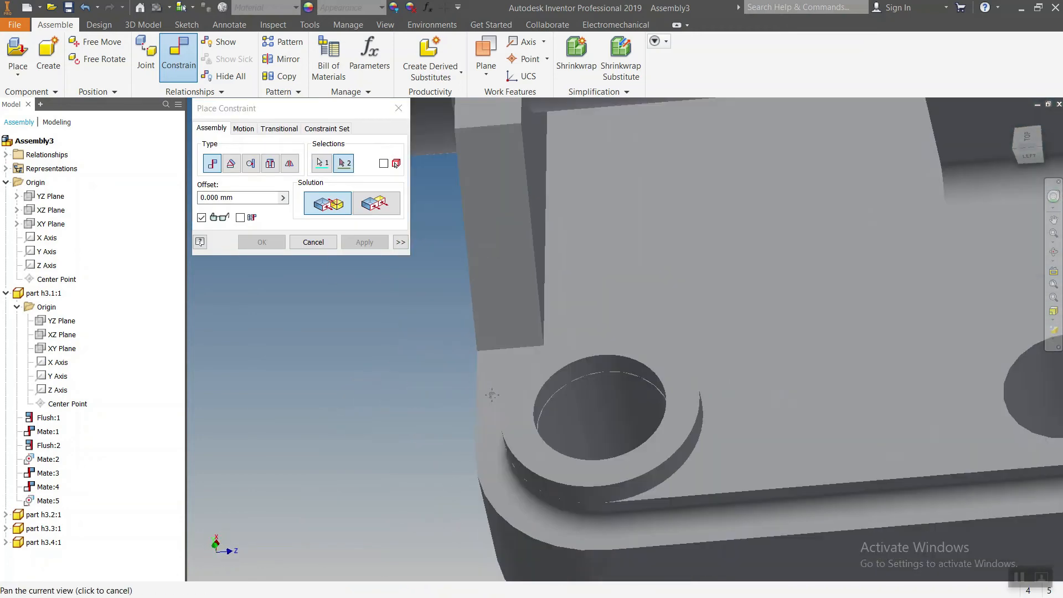
click(523, 364)
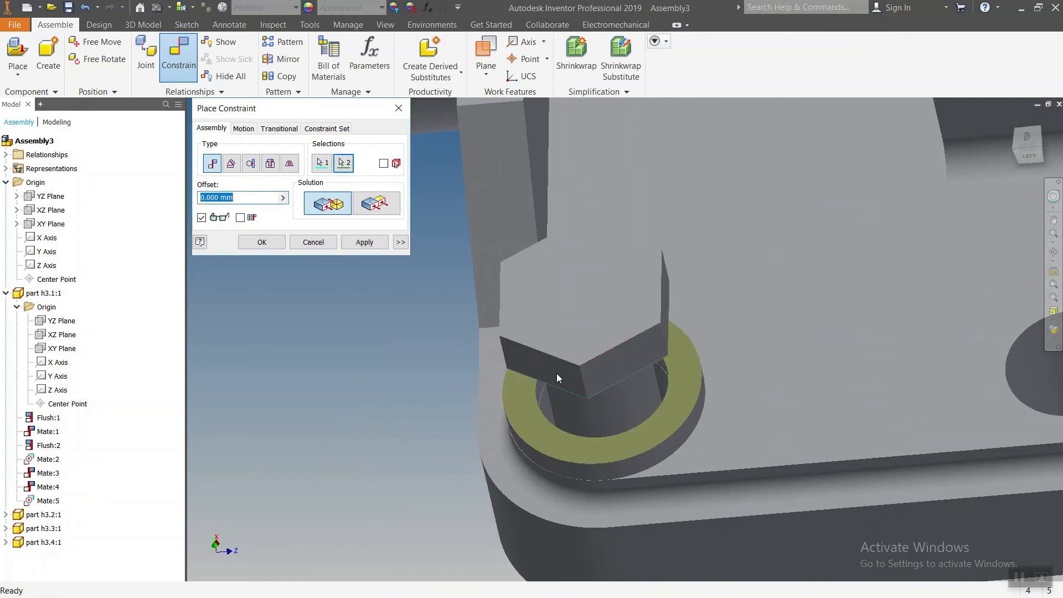
click(363, 244)
Step: Mate the hex bolt's axis with the washer's axis and finish constraining
click(627, 407)
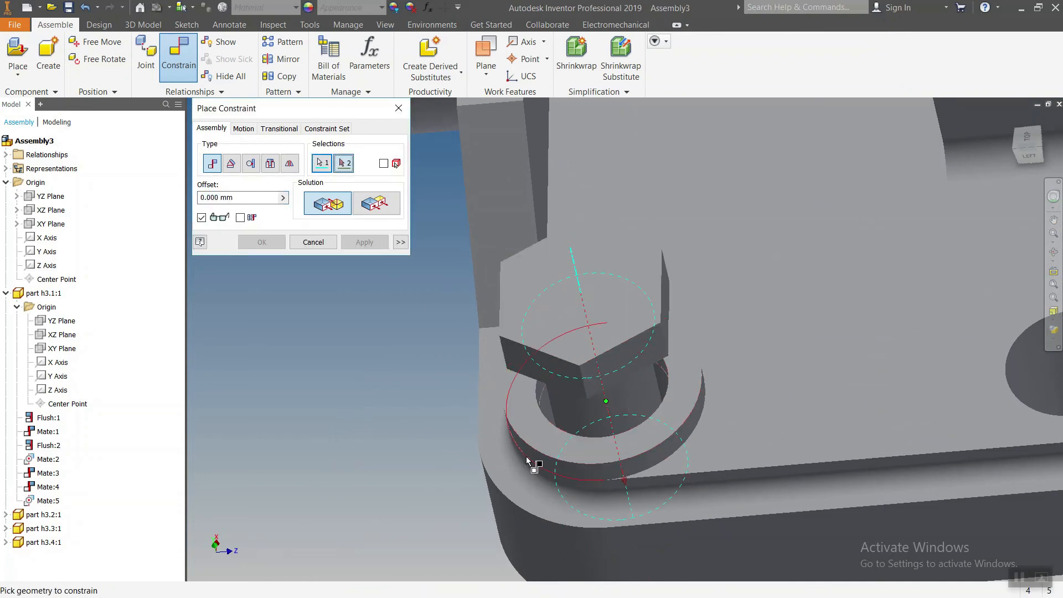
click(516, 443)
click(385, 247)
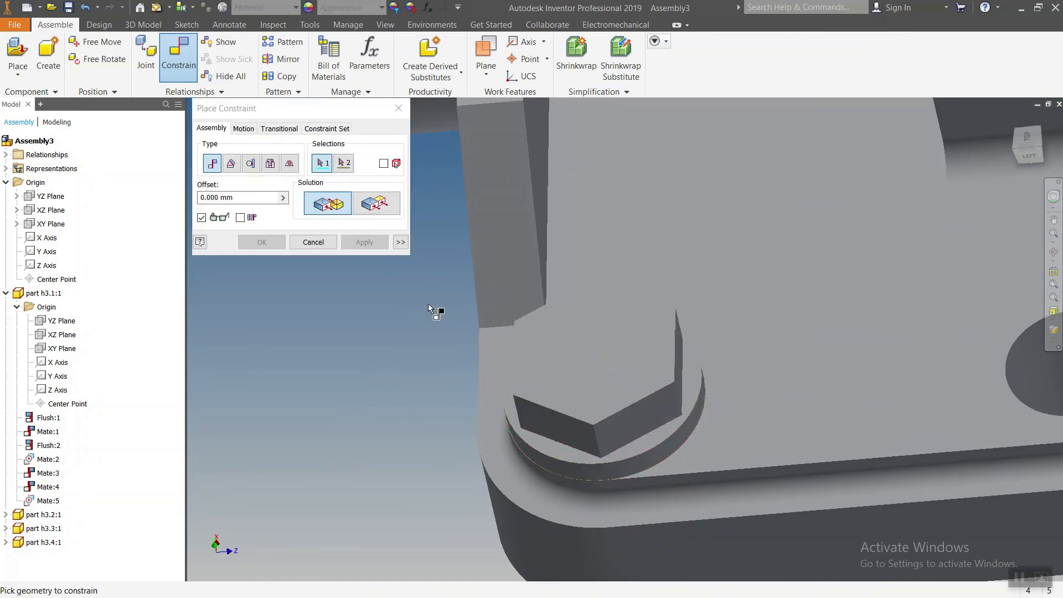
scroll(460, 332, up, 3)
mouse_move(502, 384)
shift+middle_down()
mouse_move(521, 332)
mouse_move(504, 376)
mouse_move(511, 388)
shift+middle_up()
scroll(510, 388, up, 4)
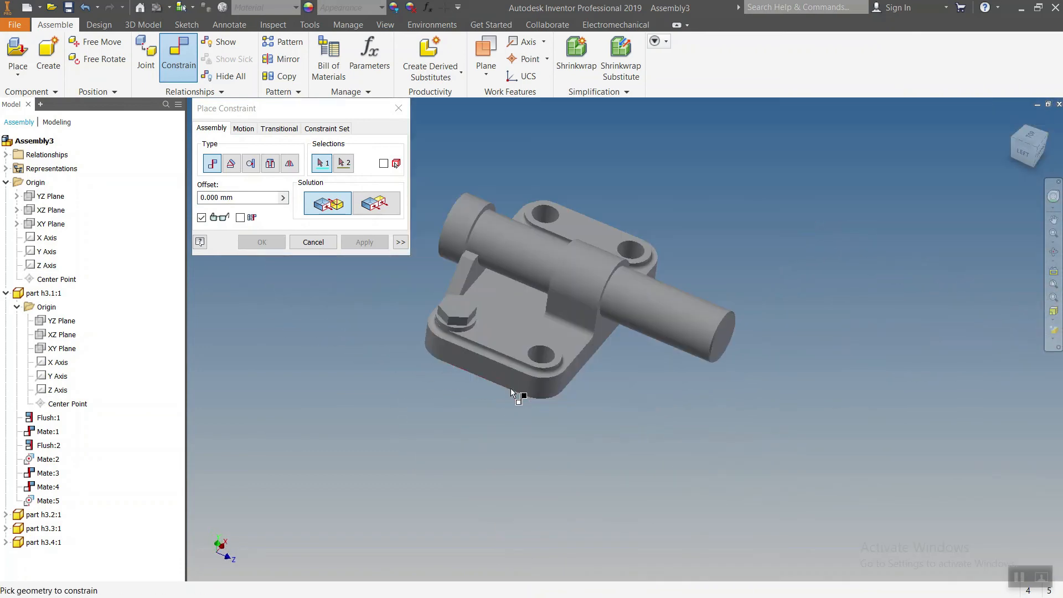
key(Escape)
Step: Create a rectangular pattern of two bolt-and-washer sets along the raised pad's straight edge, reaching the second hole
shift+middle_drag(447, 361, 453, 321)
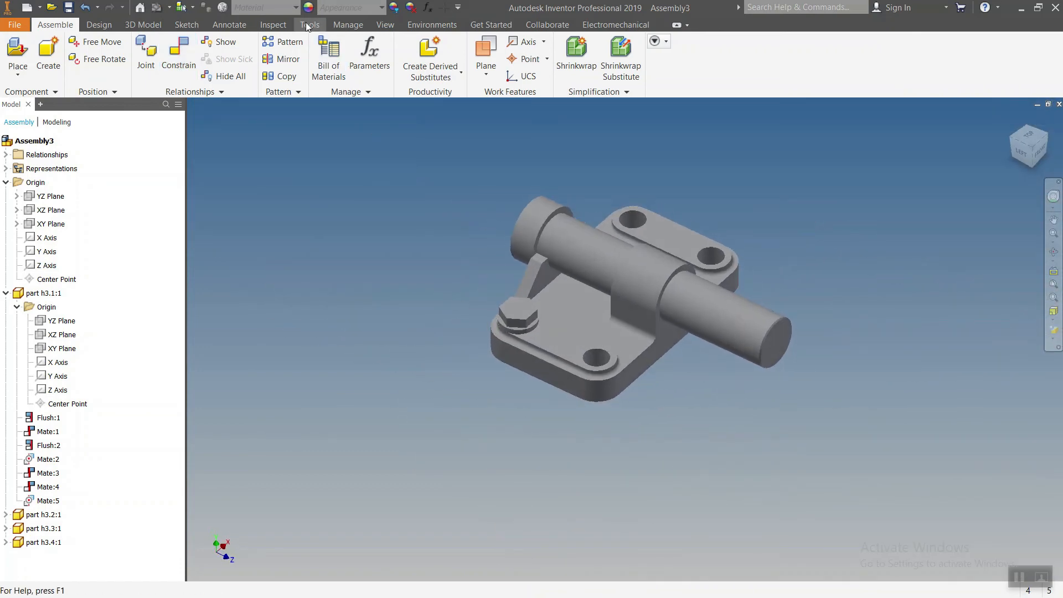
click(283, 41)
click(232, 156)
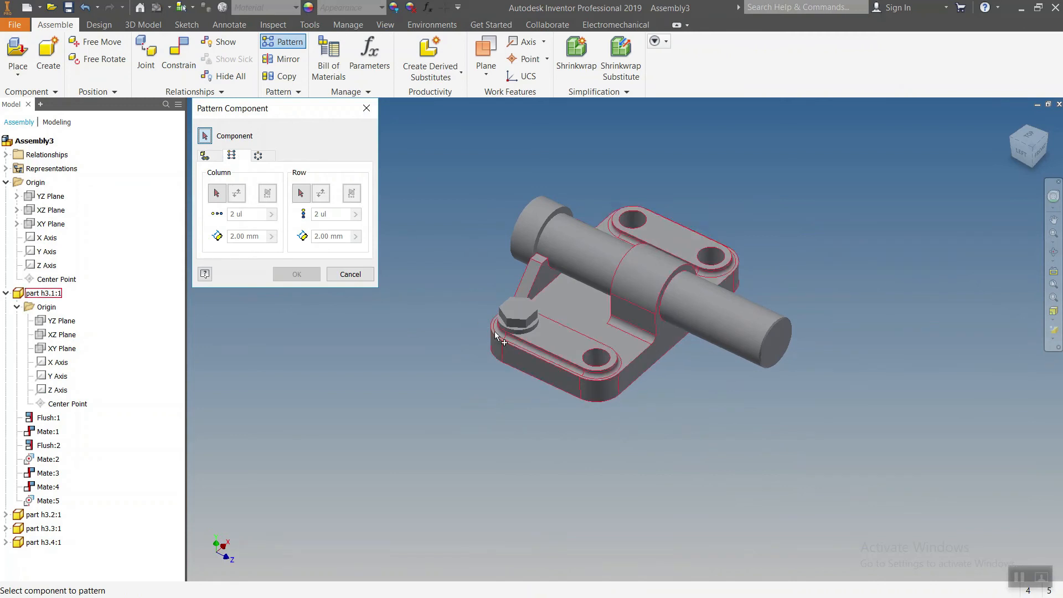
scroll(520, 295, down, 3)
click(523, 327)
click(221, 197)
click(554, 381)
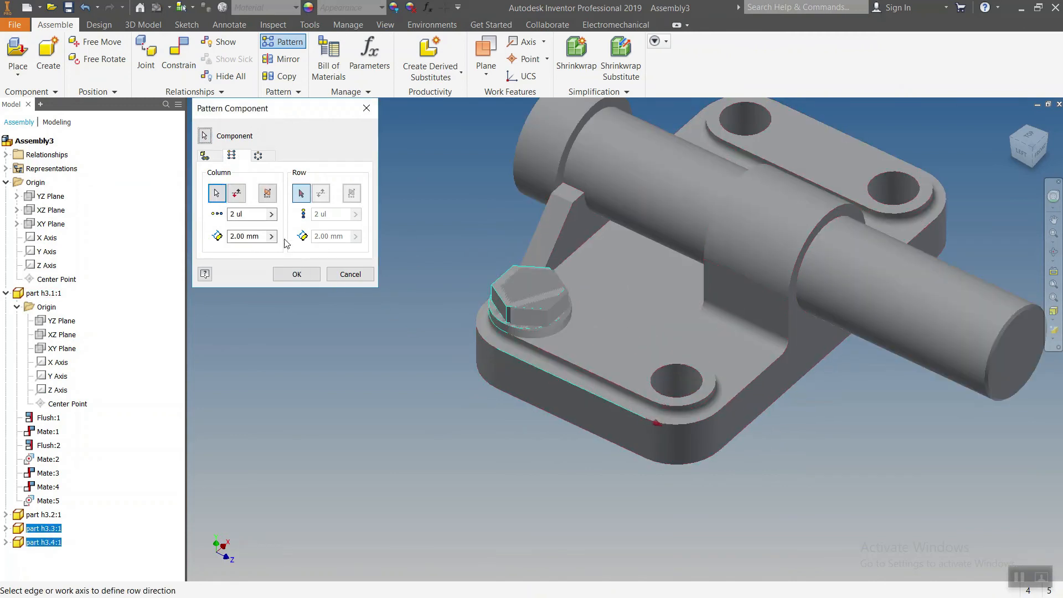
click(262, 237)
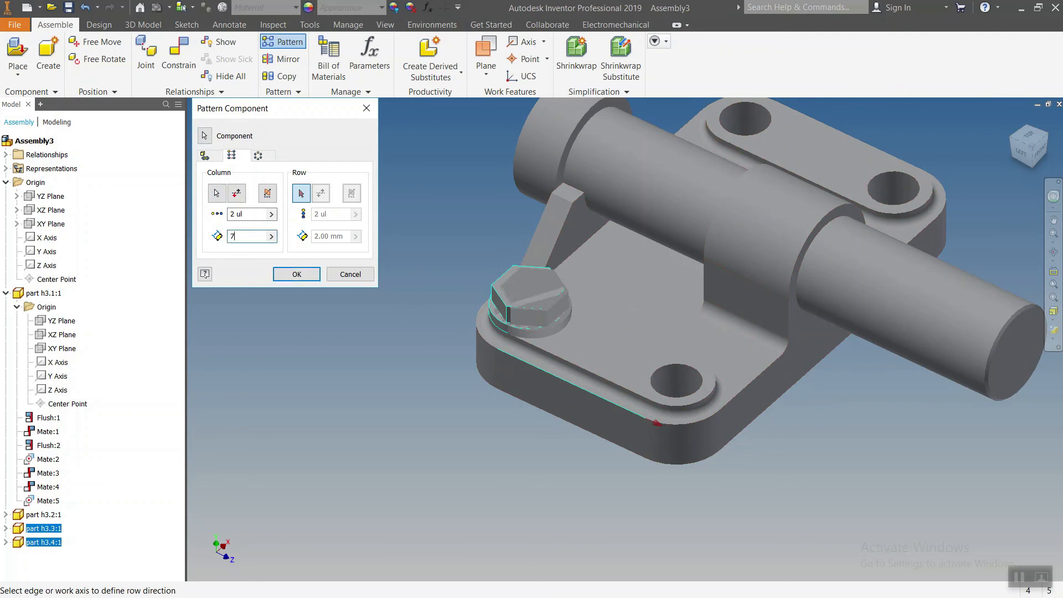
middle_drag(383, 330, 424, 357)
click(289, 275)
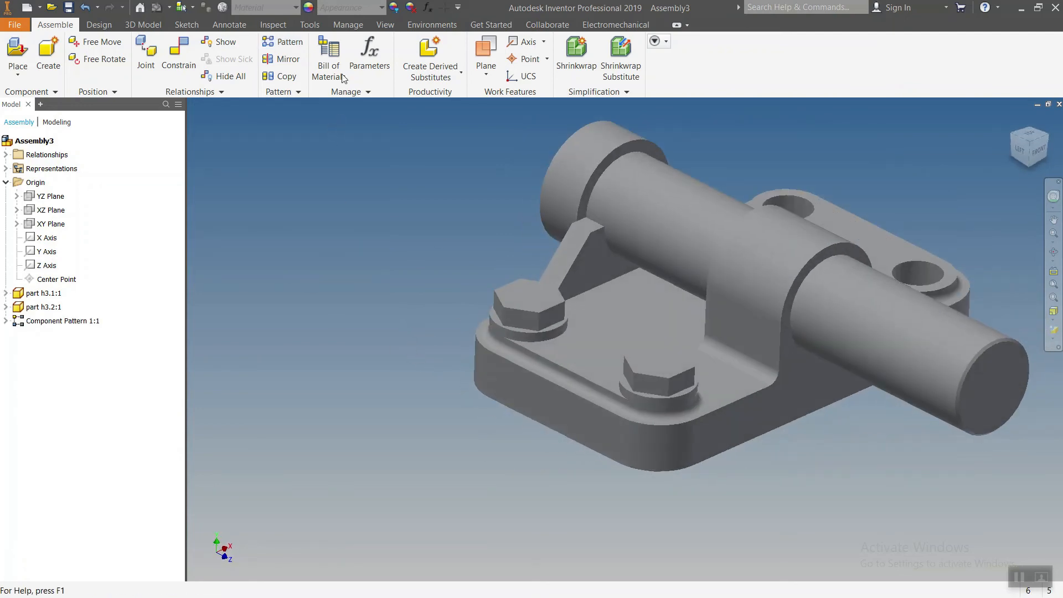
Step: Pattern the bolt-and-washer pattern across the base in two instances 140 mm apart, along the base edge perpendicular to the first direction
click(276, 43)
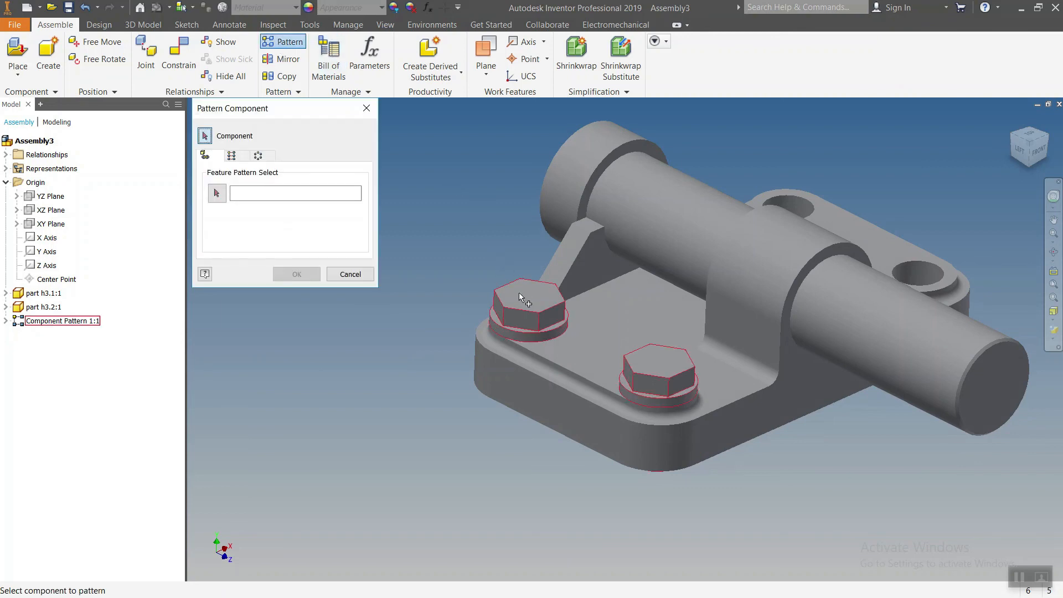
click(232, 156)
click(219, 194)
click(724, 407)
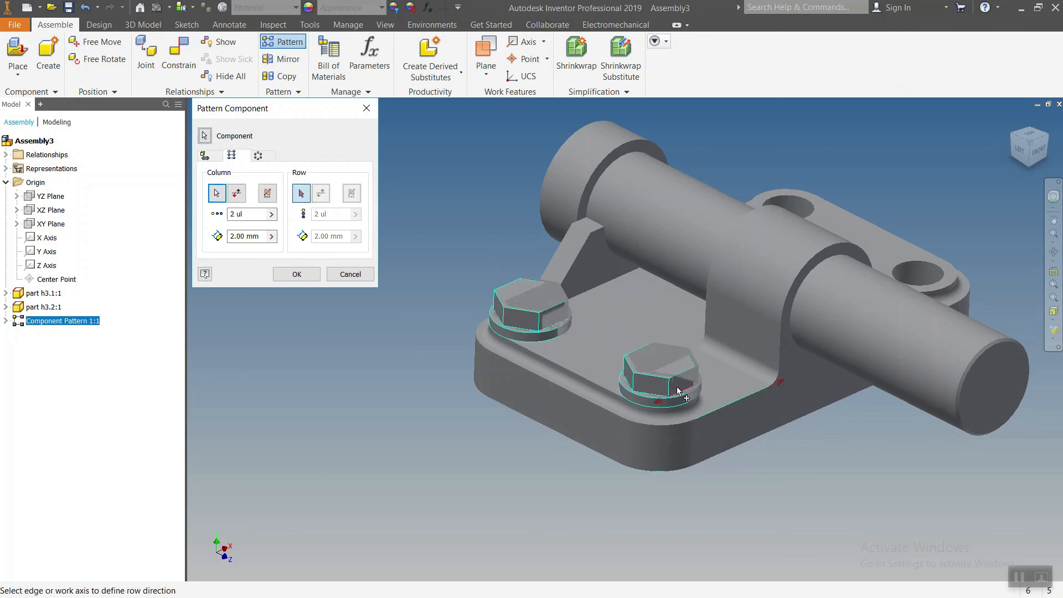
click(261, 236)
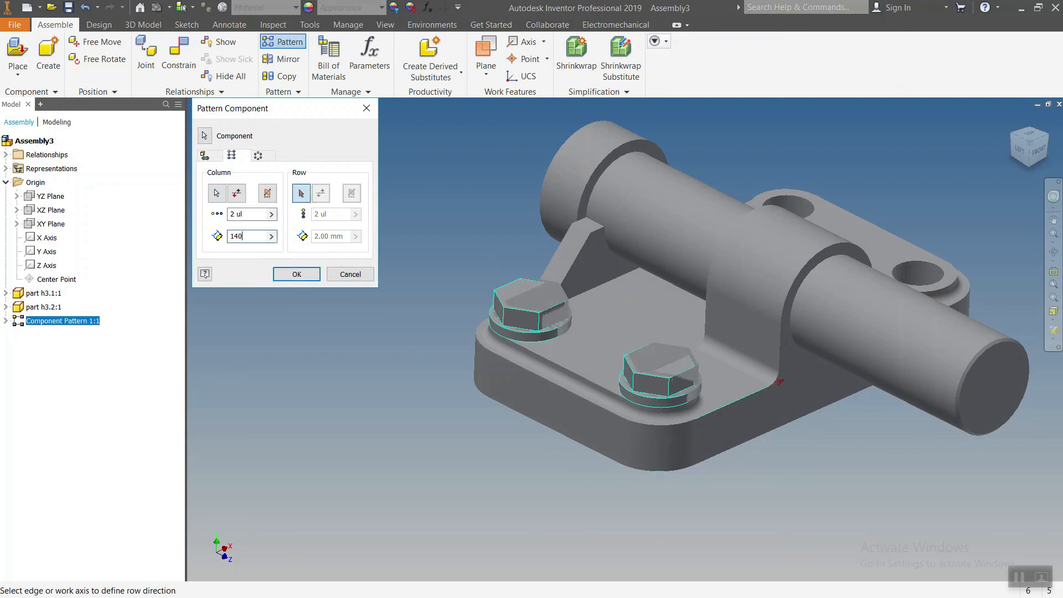
click(301, 279)
Step: Turn the finished assembly to an isometric corner view and open the visual style choices
middle_drag(565, 297, 519, 328)
scroll(571, 311, up, 4)
middle_drag(611, 307, 612, 321)
shift+middle_drag(867, 194, 1024, 141)
click(1031, 145)
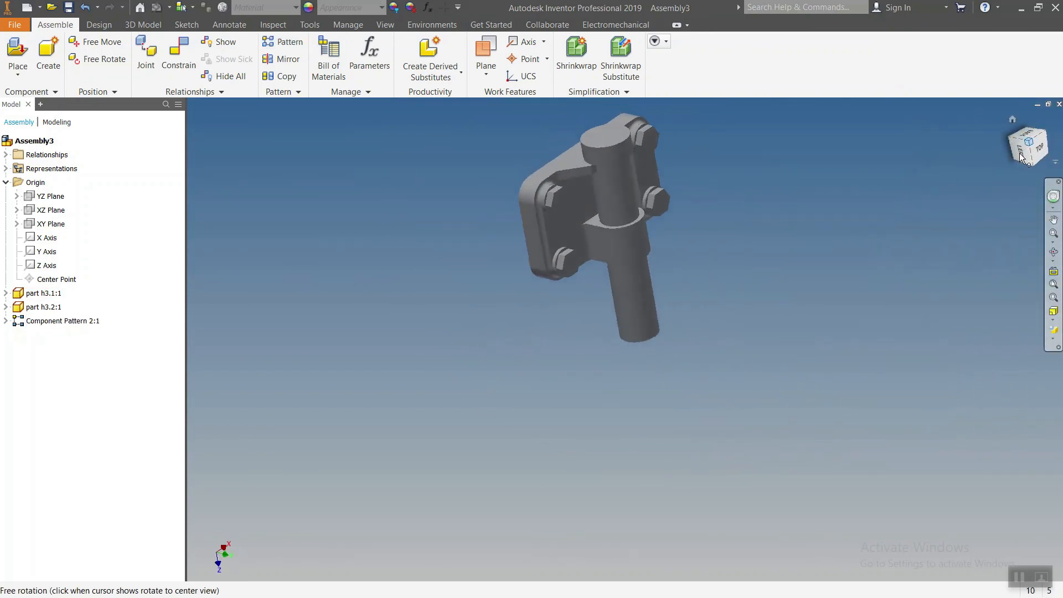
click(1050, 338)
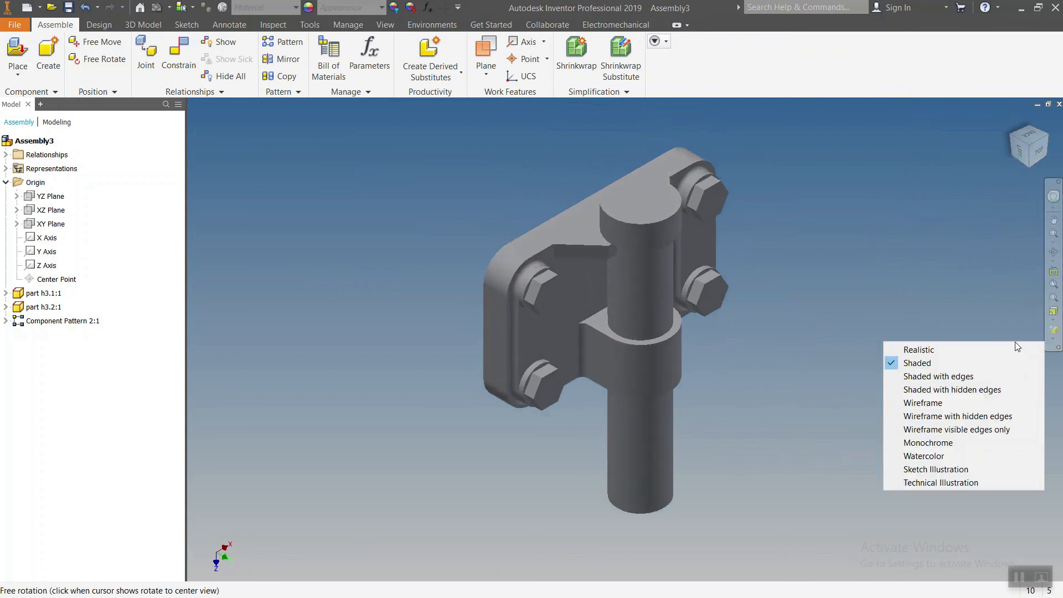